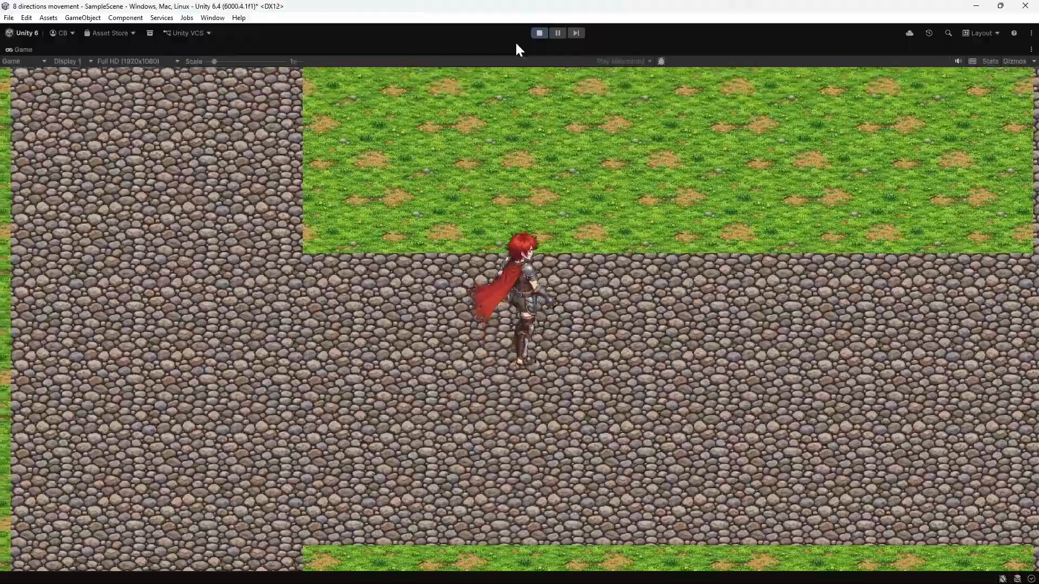
Step: Test the red-haired character's movement in all directions across the map in the running game
key(a)
key(d)
key(w)
key(a)
key(s)
key(d)
key(s)
key(a)
key(w)
key(d)
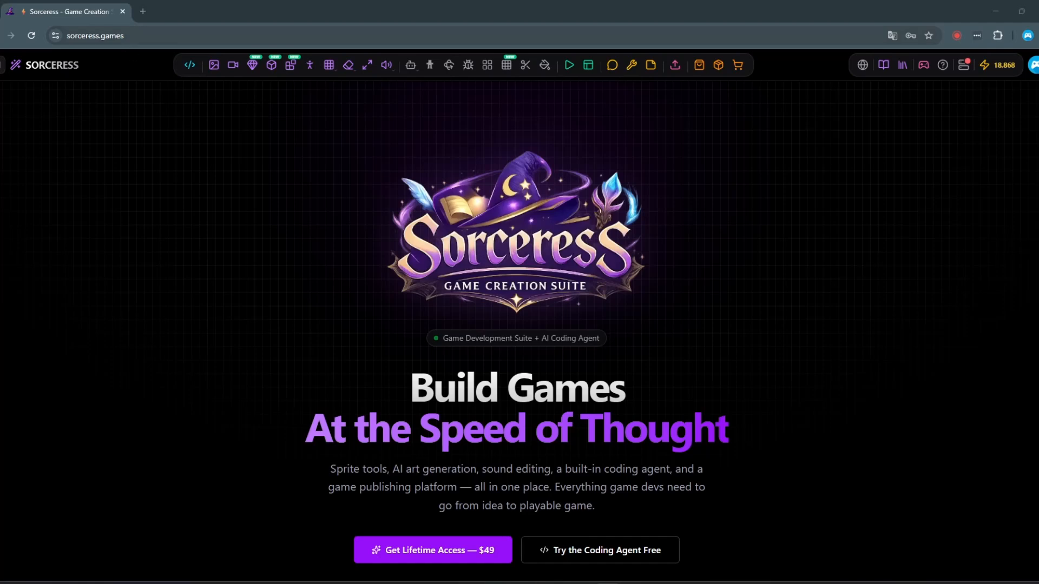
Step: Switch to sorceress.games in the browser and open its Image Generation tool
key(ctrl+l)
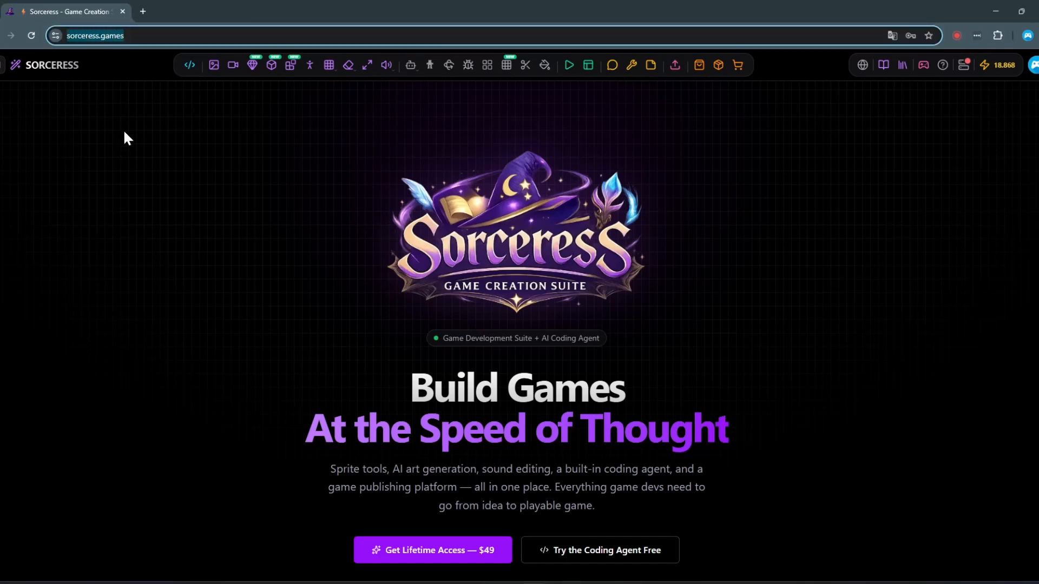
click(126, 131)
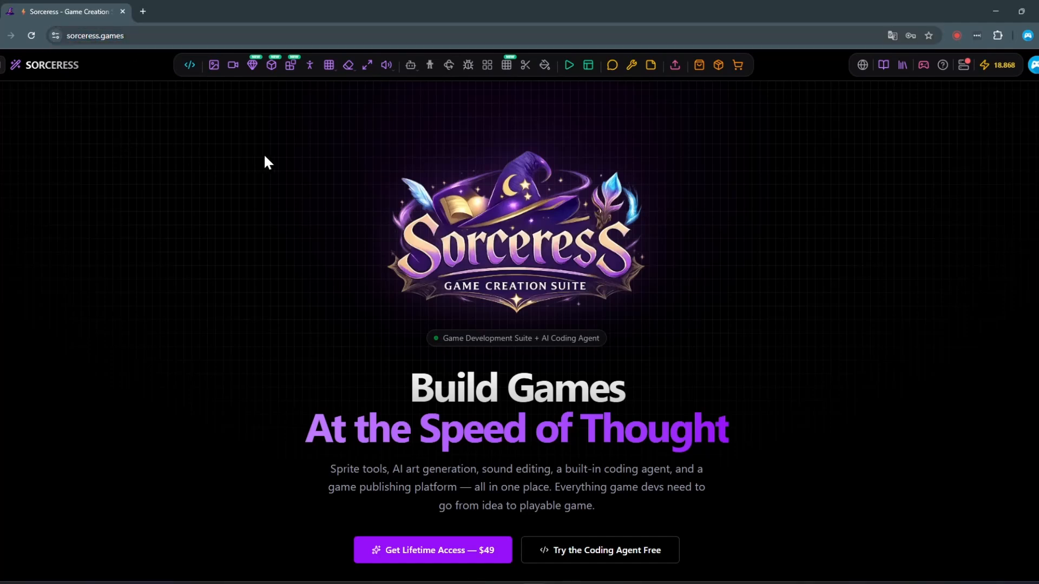
click(214, 68)
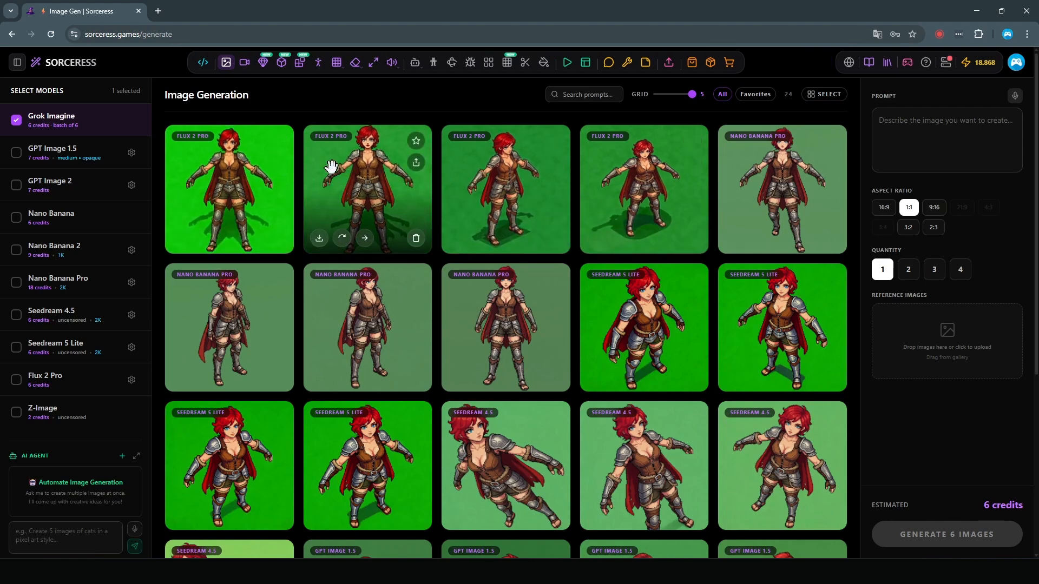
scroll(192, 287, down, 2)
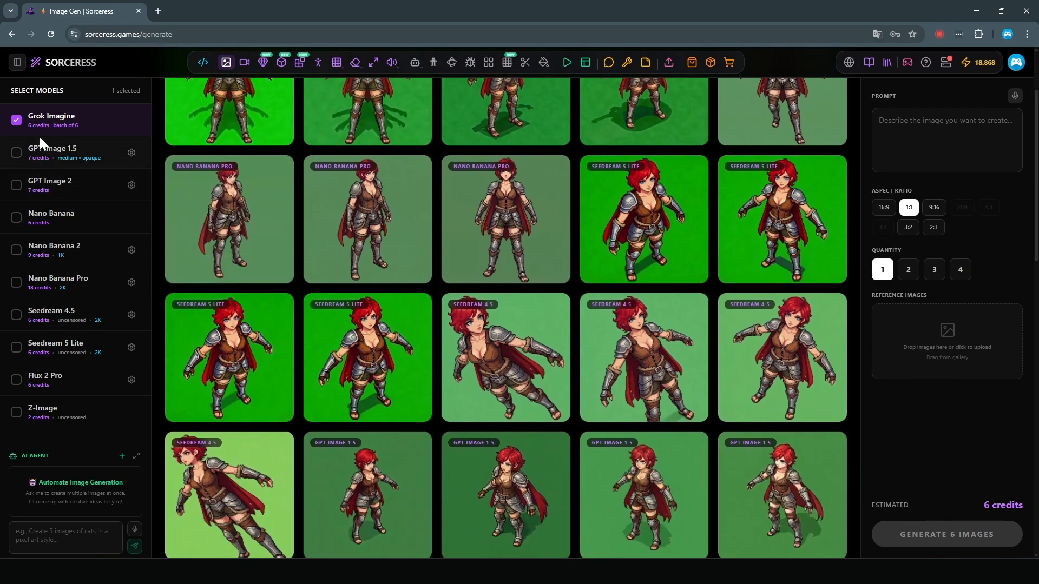
click(17, 157)
click(18, 158)
click(18, 187)
click(17, 188)
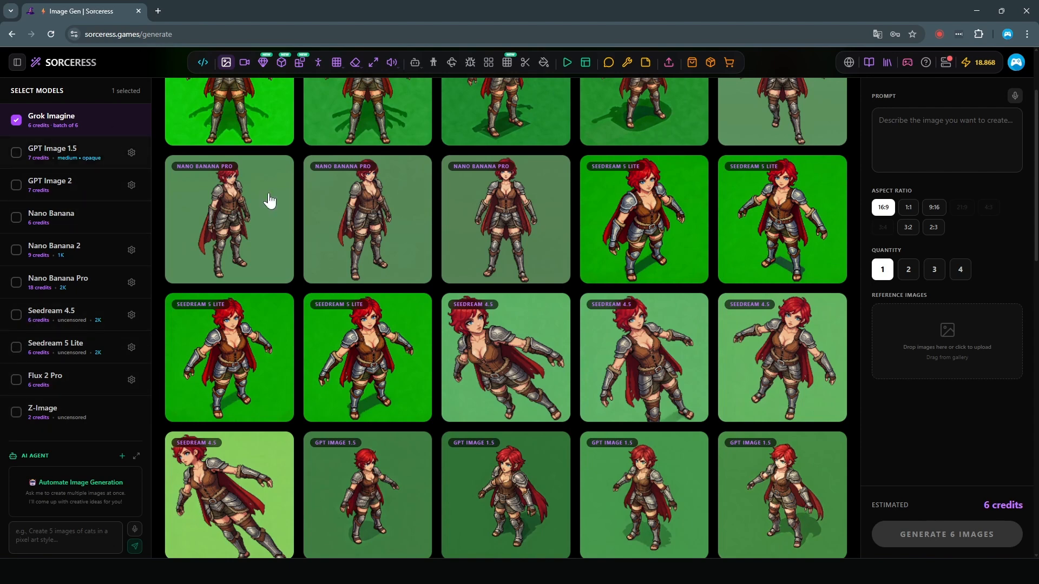
Step: Review the generated character images in the gallery and view the downloaded reference picture sorceress-59c3b985-1776763268224.png
scroll(417, 331, down, 5)
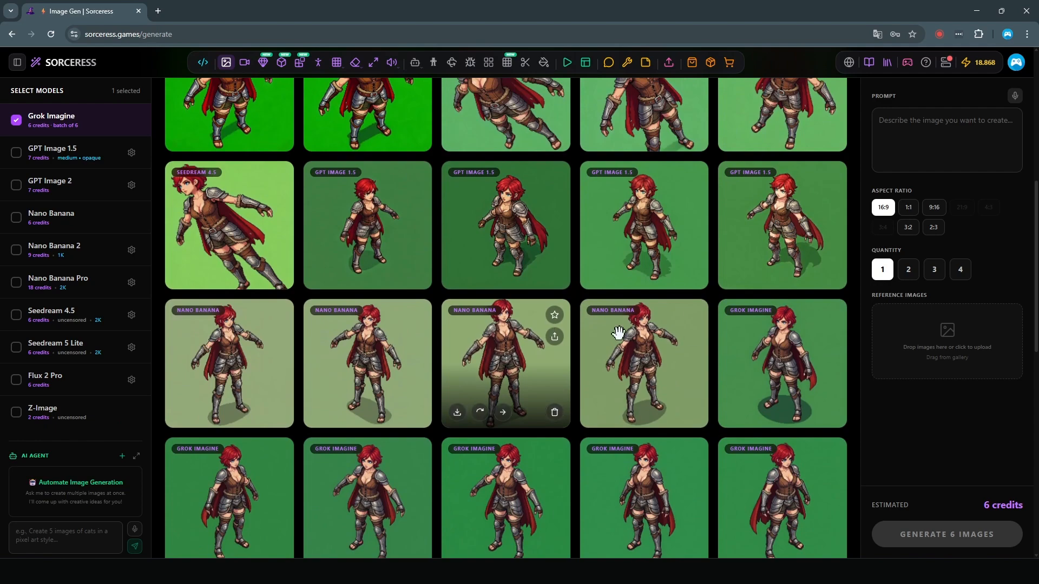
scroll(658, 341, up, 7)
mouse_move(653, 571)
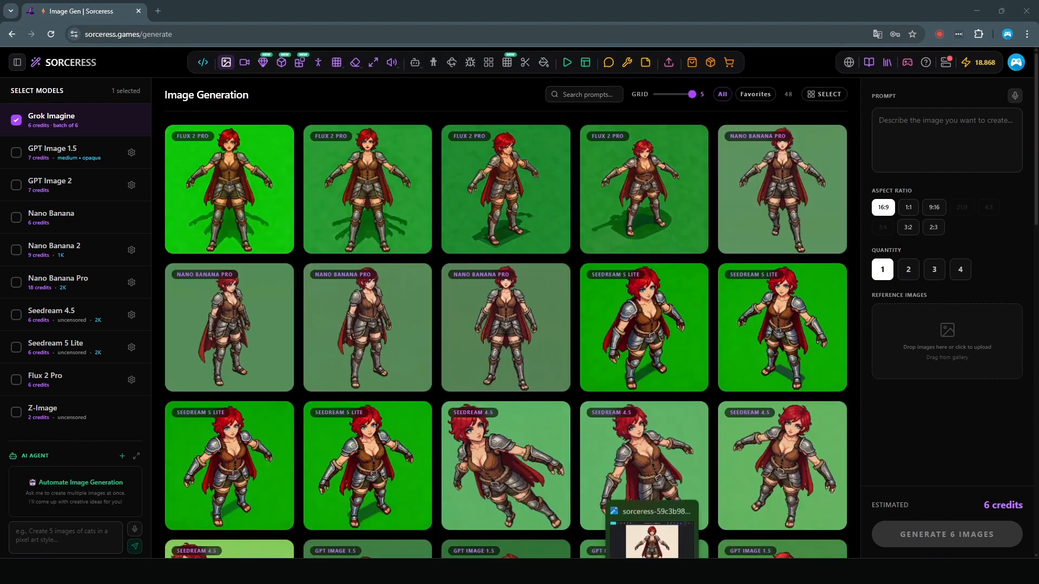
click(651, 522)
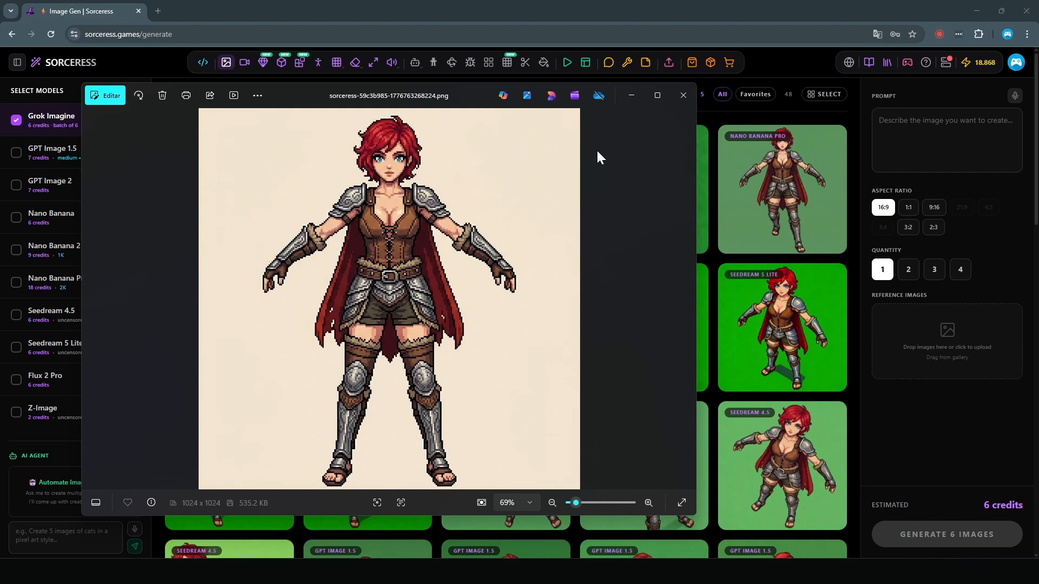
click(683, 96)
Step: Add the two favorited Grok Imagine characters and the downloaded file sorceress-59c3b985-1776763268224.png as reference images
scroll(803, 252, down, 5)
drag(804, 252, 934, 358)
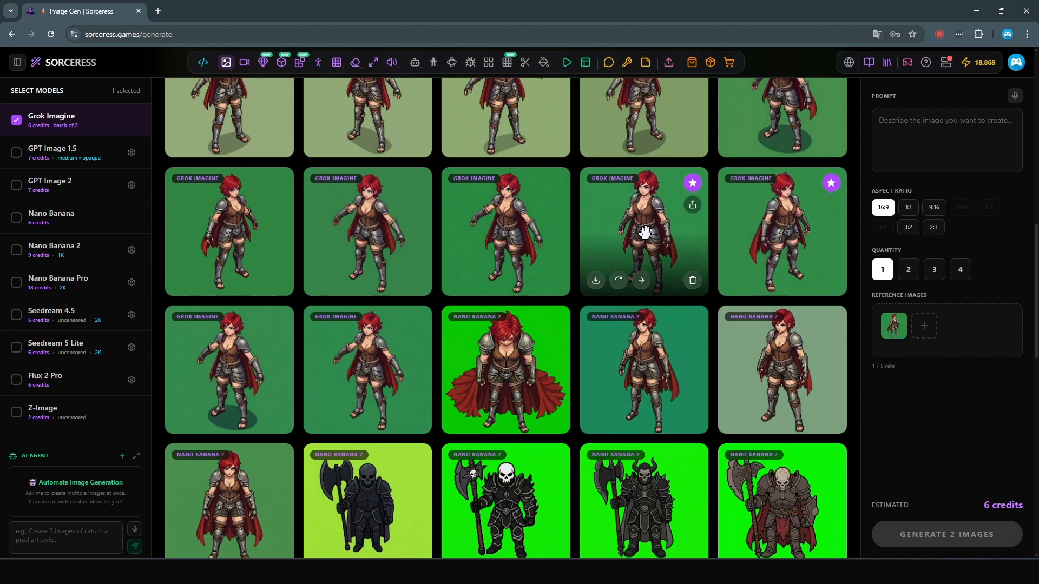
drag(632, 231, 917, 347)
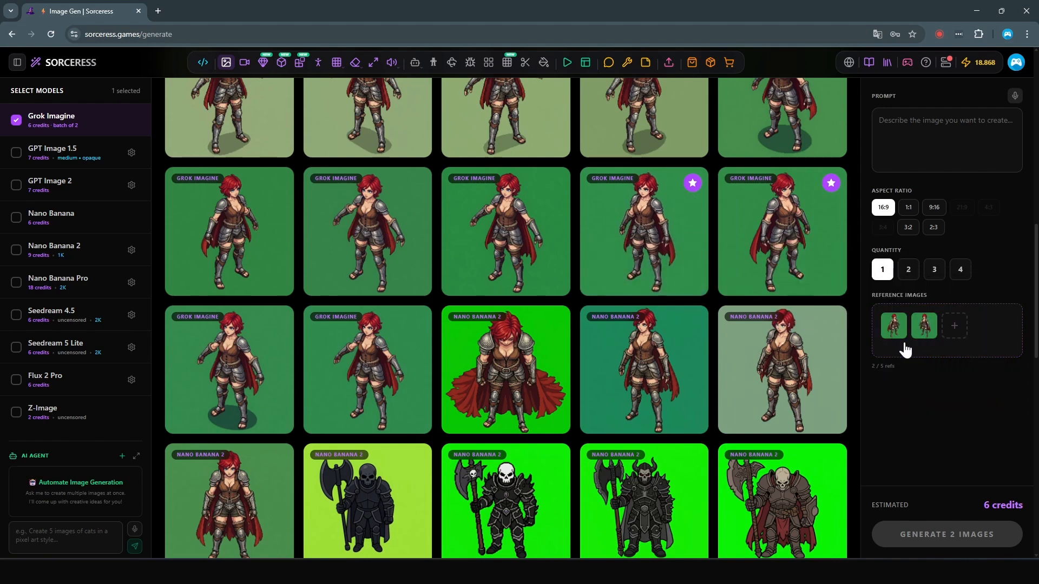
click(955, 325)
click(118, 122)
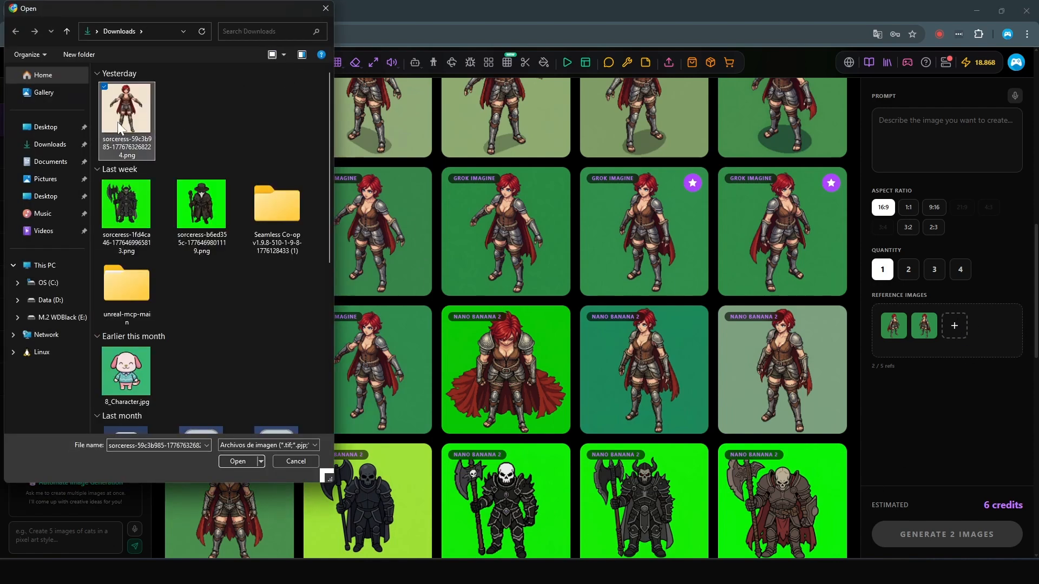
double_click(118, 121)
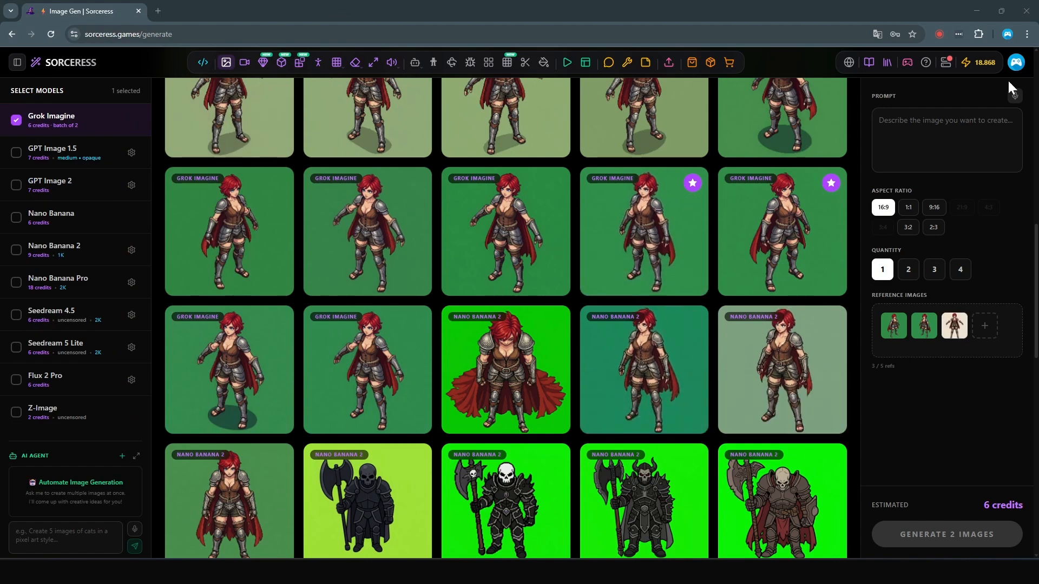
Step: Set the aspect ratio to 1:1 and the quantity to 1 for the image generation
click(915, 209)
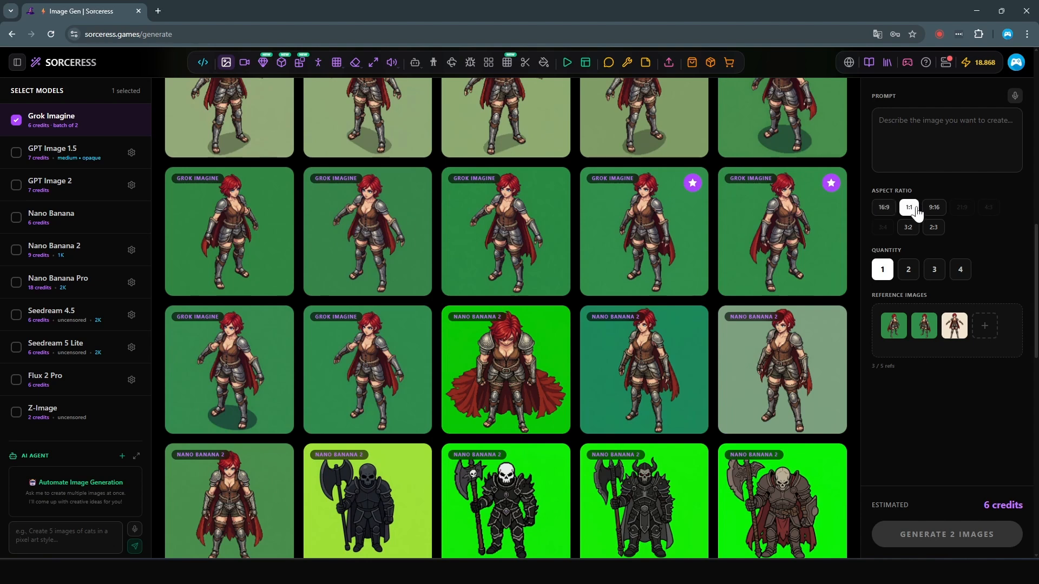
click(909, 272)
click(936, 276)
click(963, 274)
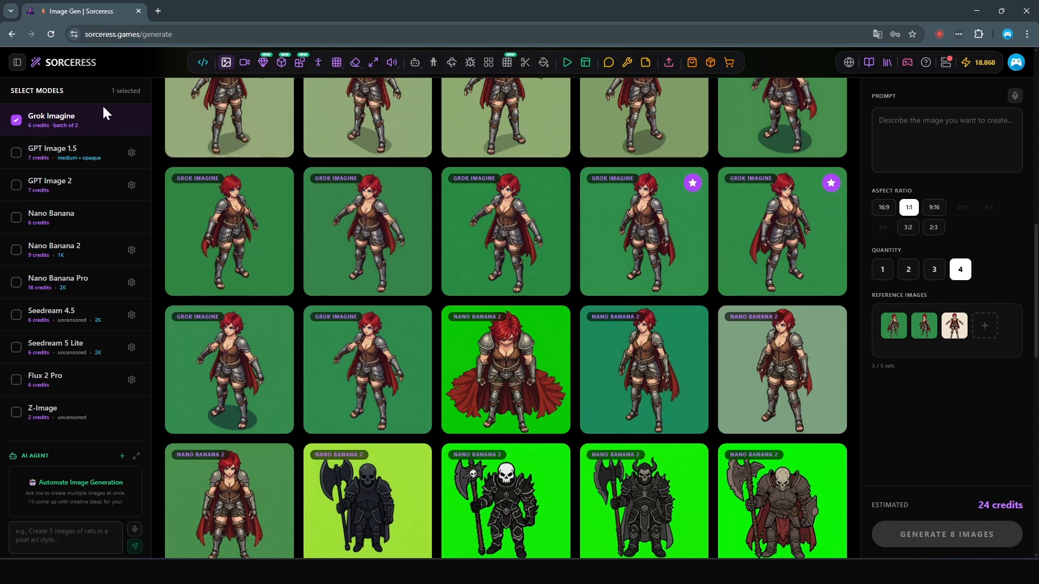
click(882, 269)
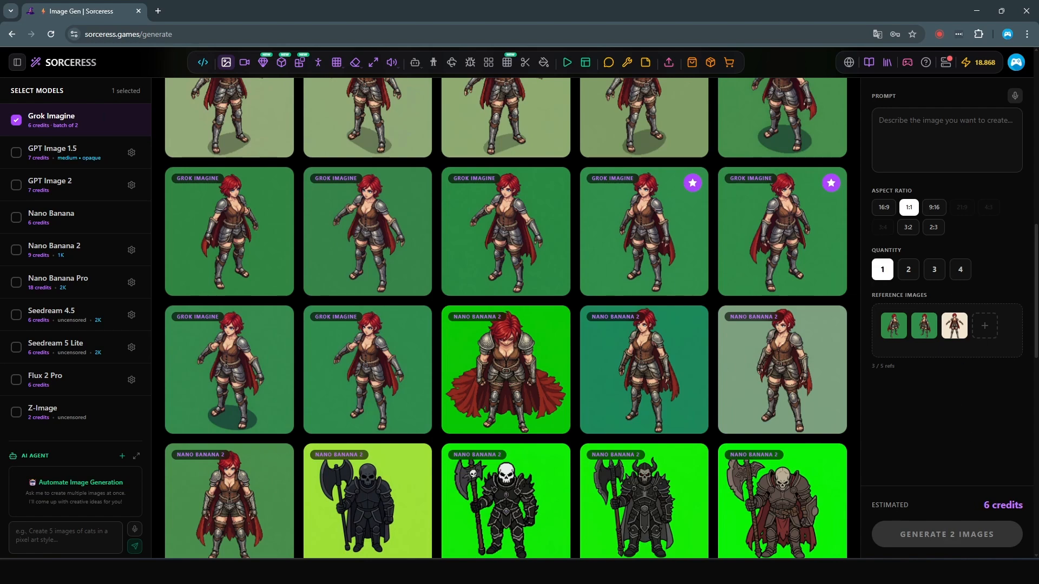
Step: Generate images with a prompt for the exact reference character, top-down 45 degree angle, facing south, idle standing, solid bright green background, no shadows, no T-pose
right_click(921, 122)
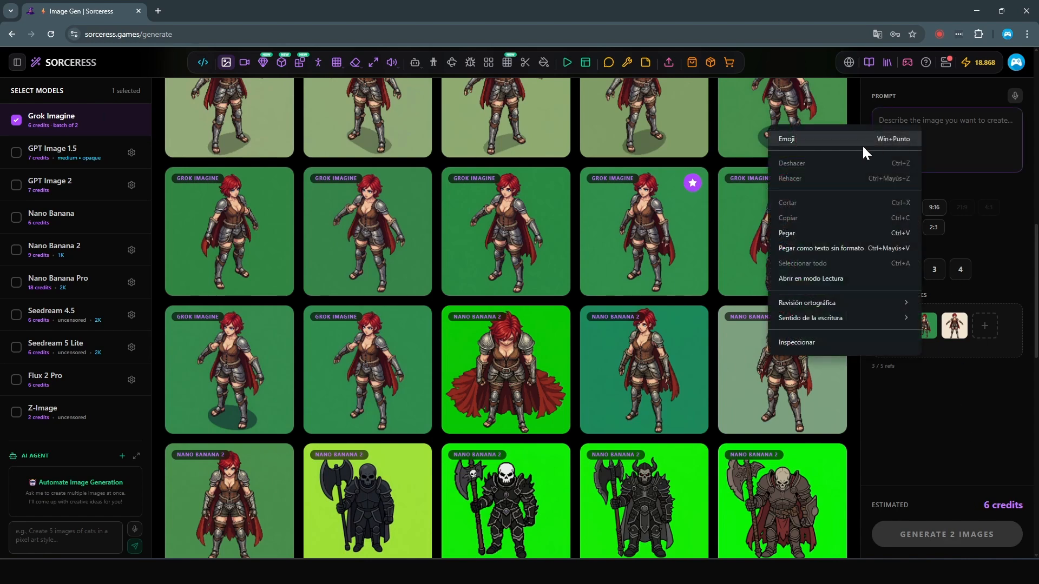
click(805, 230)
scroll(944, 140, up, 1)
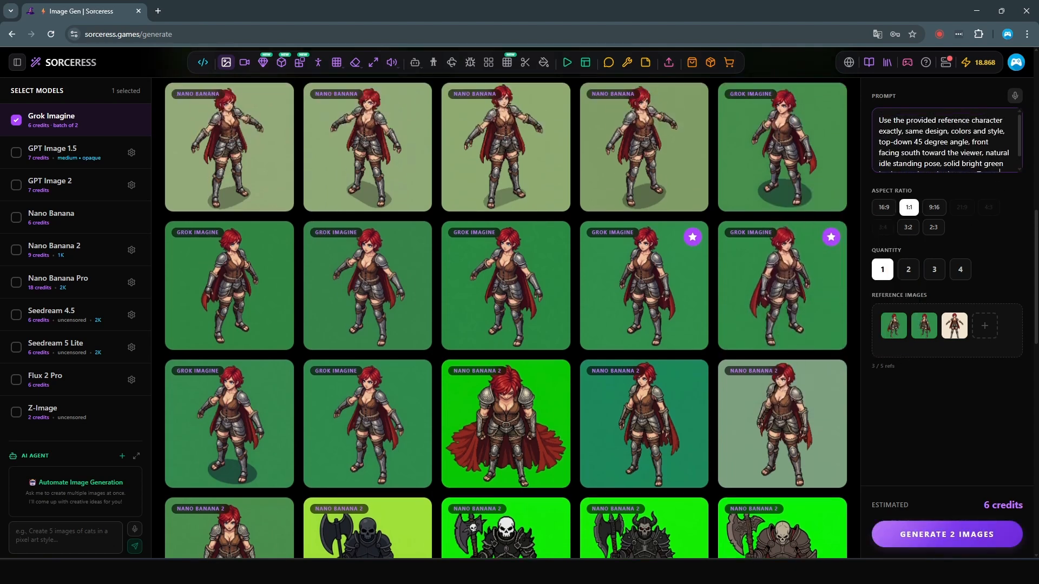
scroll(944, 140, down, 4)
scroll(944, 140, up, 3)
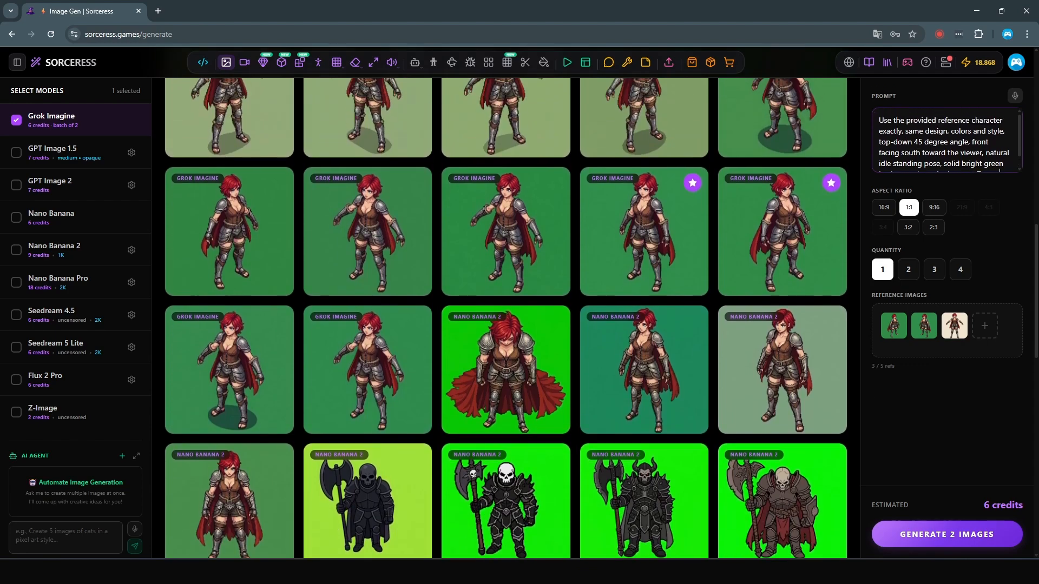
scroll(944, 140, down, 3)
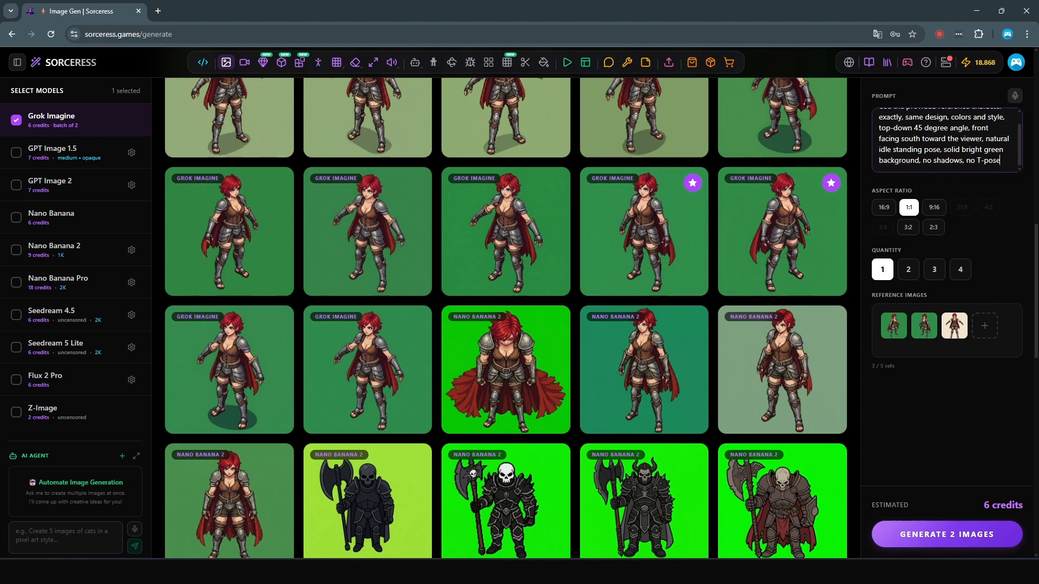
click(942, 541)
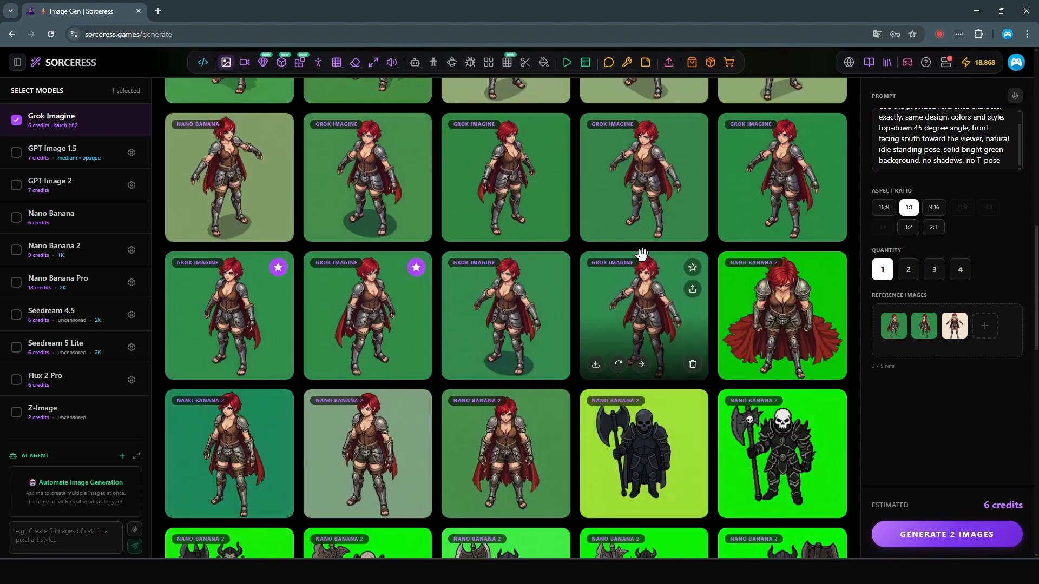
scroll(517, 273, up, 5)
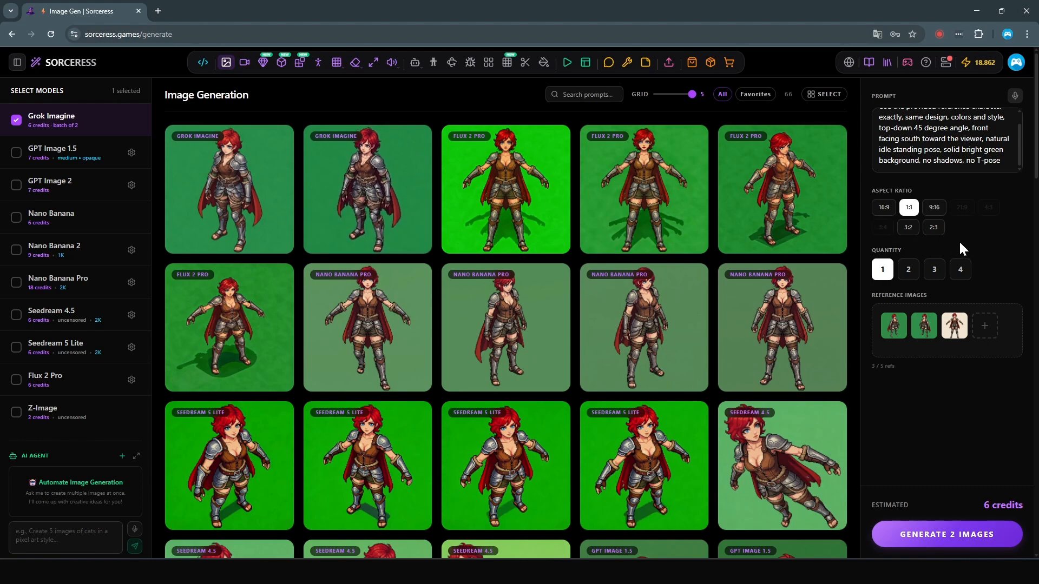
Step: Remove the two green-background reference images, set the quantity to 2, and generate the south-facing character again
click(924, 326)
click(895, 327)
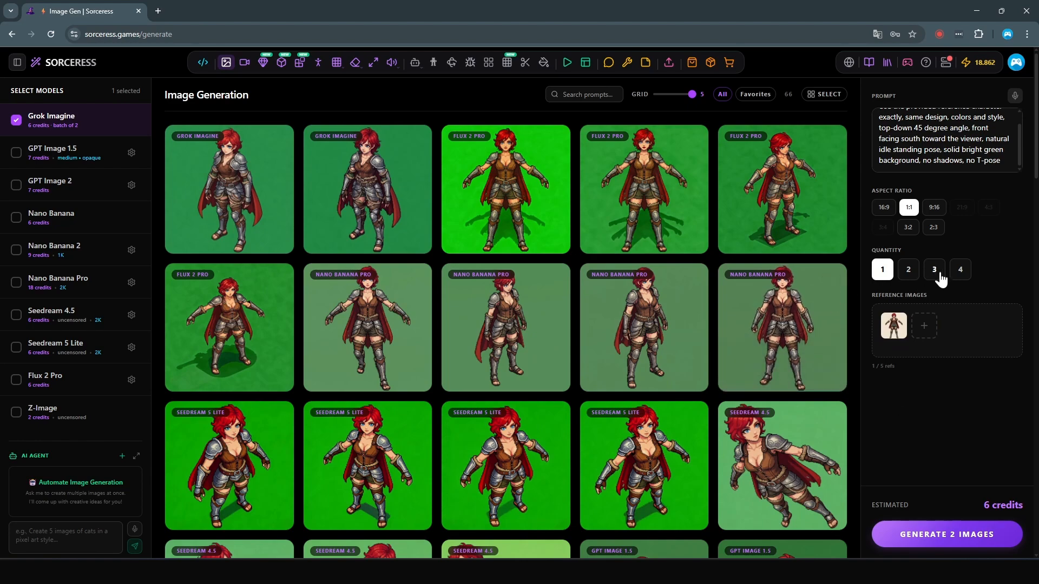
click(907, 270)
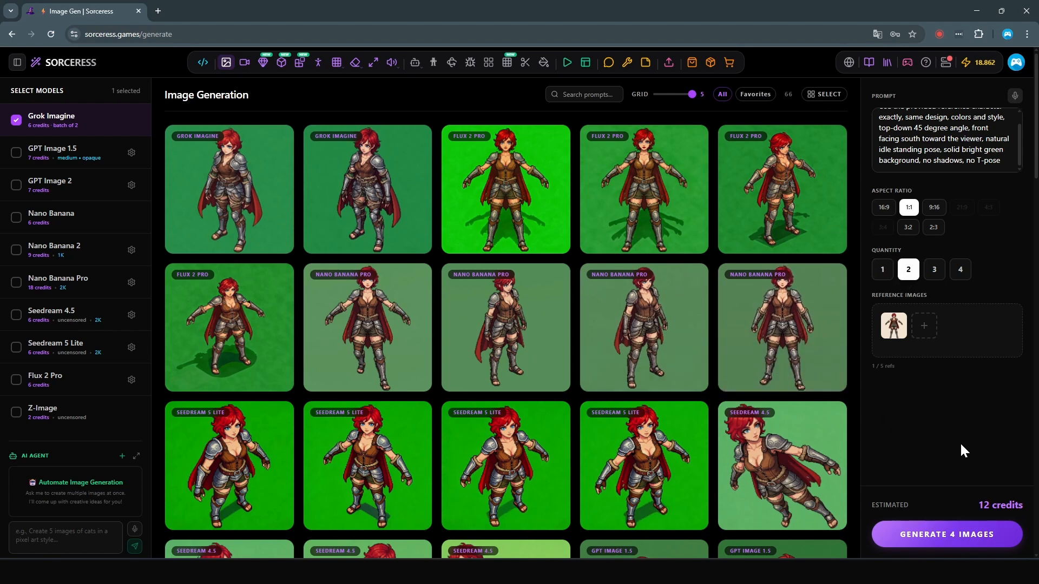
click(945, 541)
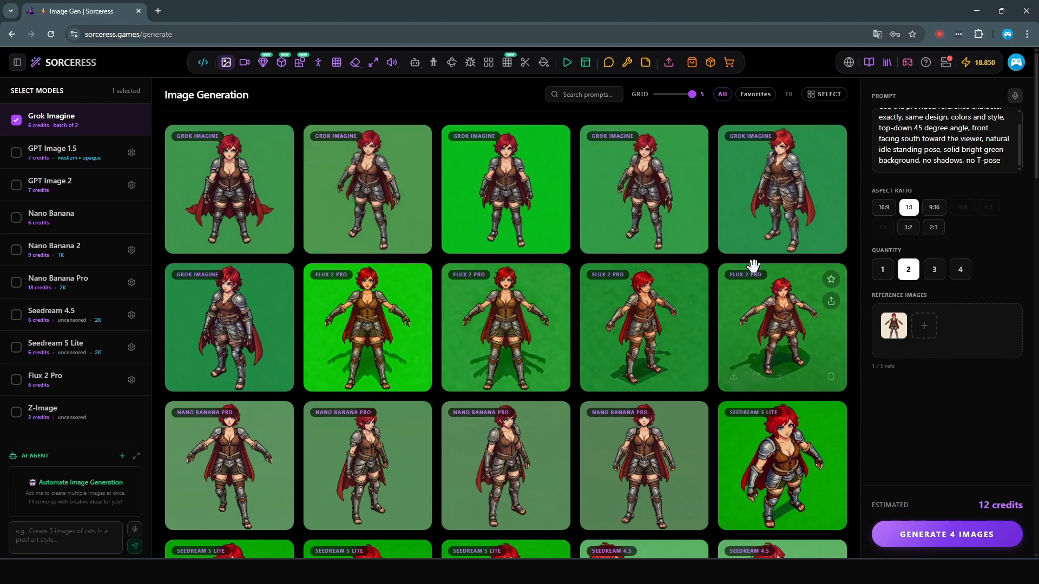
Step: Inspect the new south-facing character on the bright green background at full size and mark it as a favorite
click(492, 193)
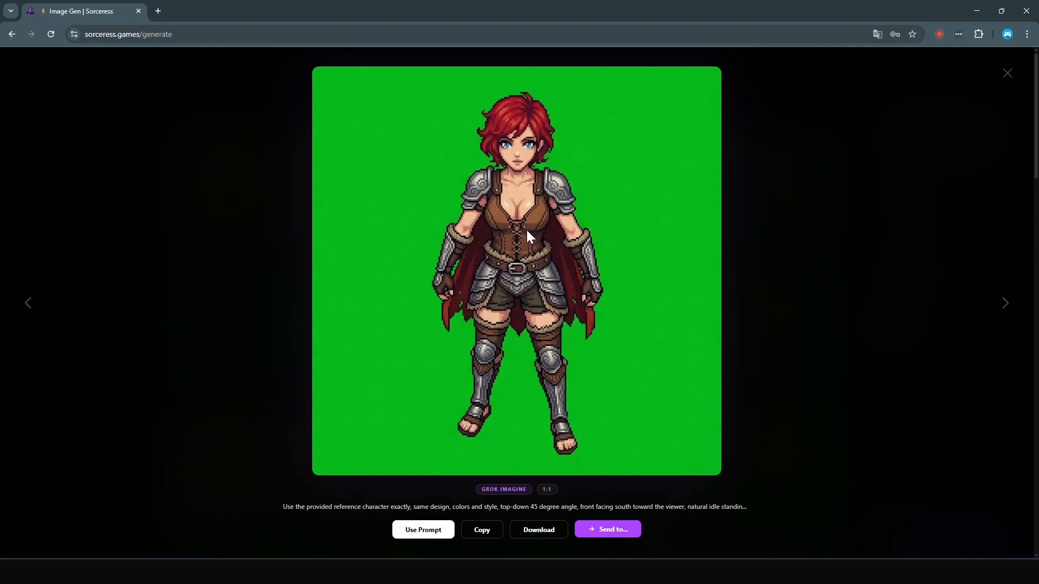
click(1005, 77)
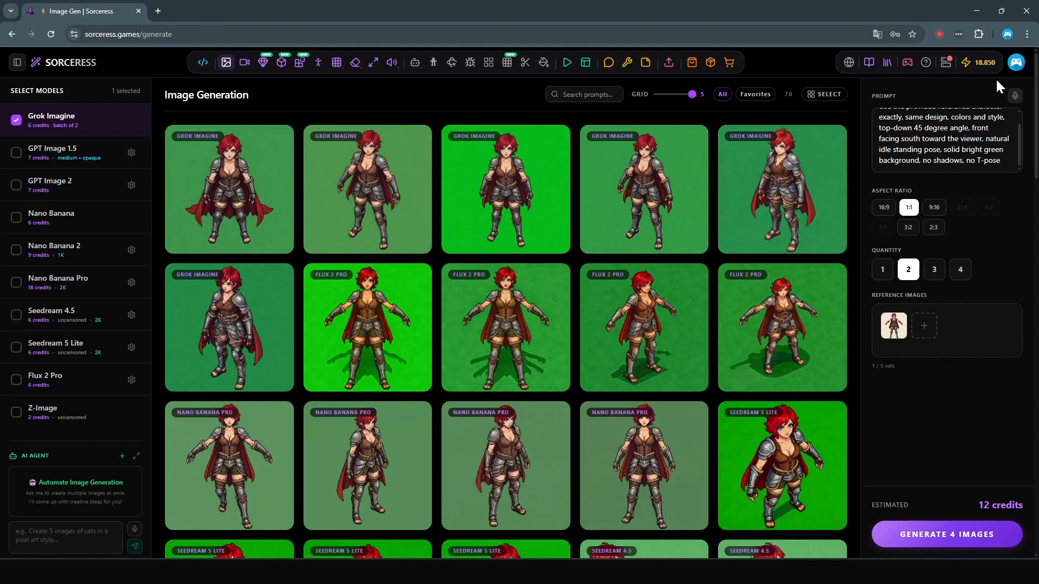
mouse_move(555, 150)
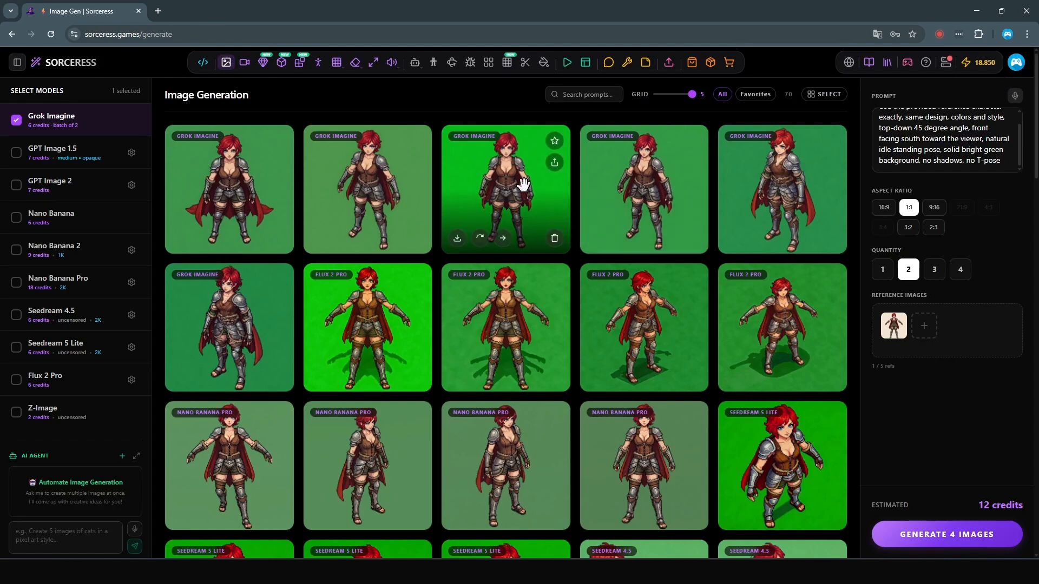
click(554, 142)
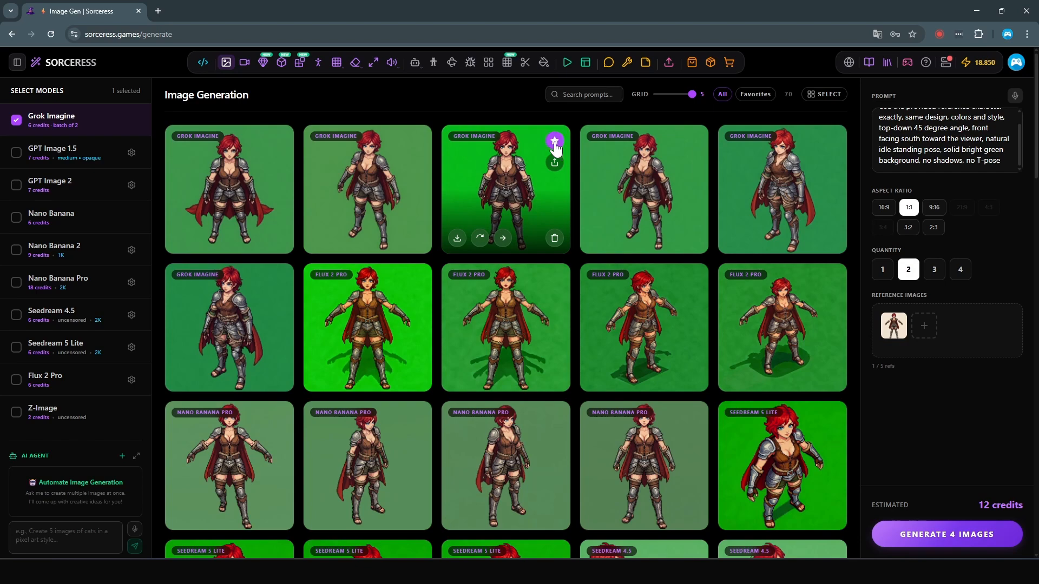
Step: Add the new bright green favorite and an older favorited Grok Imagine character from the gallery as reference images
drag(508, 184, 960, 333)
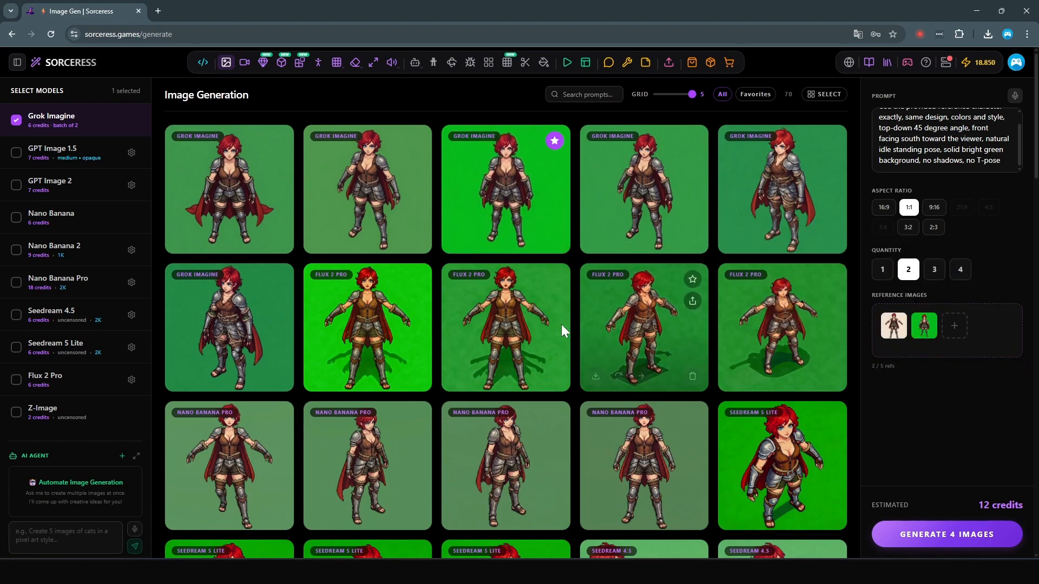
scroll(518, 325, down, 1)
scroll(519, 325, down, 5)
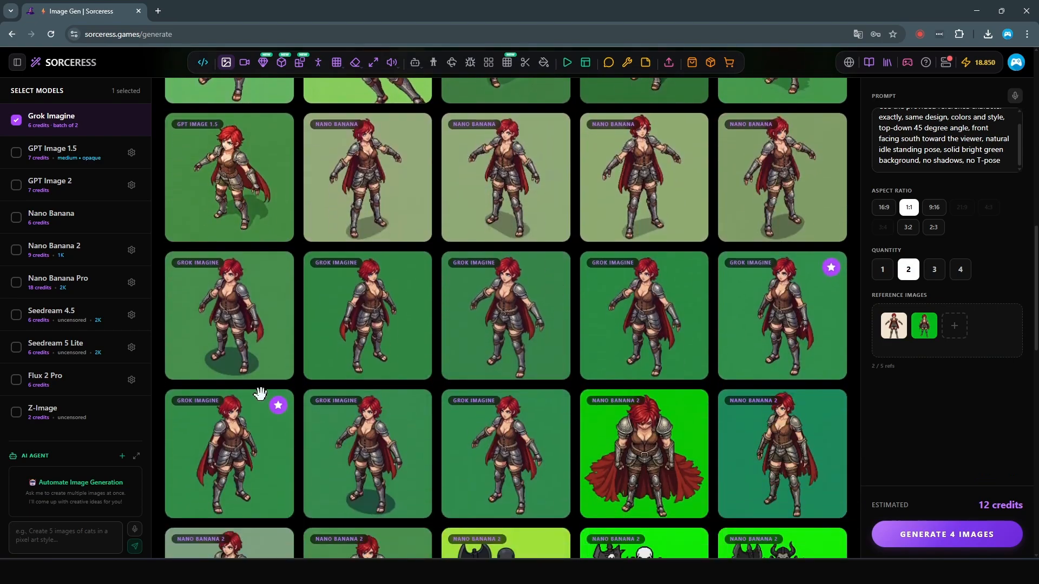
drag(765, 348, 949, 354)
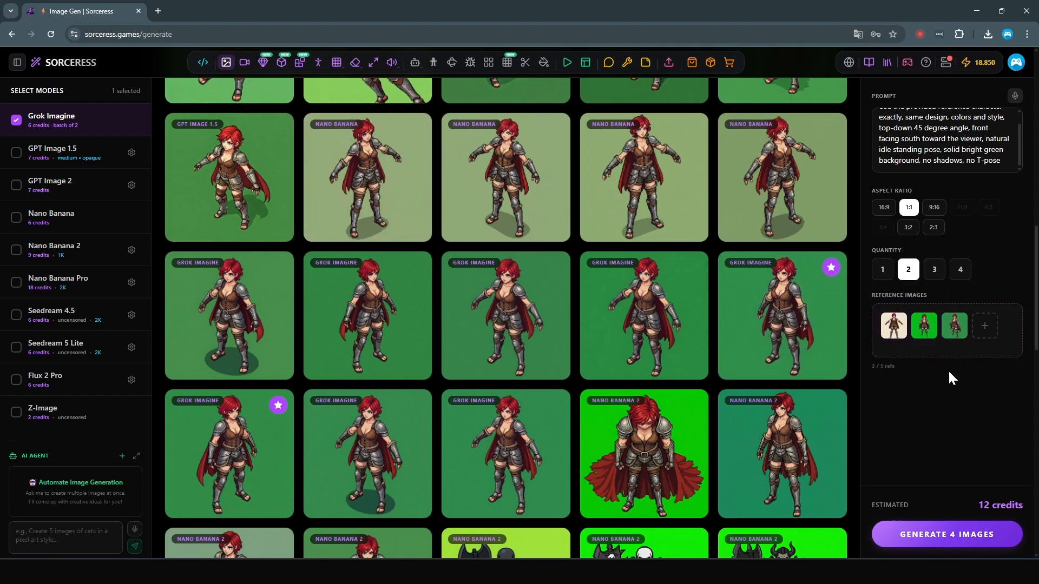
Step: Replace the prompt with "Same character, top-down 45 degree angle, facing north away from viewer, walking away, green background, pixel art" and generate the images
key(ctrl+a)
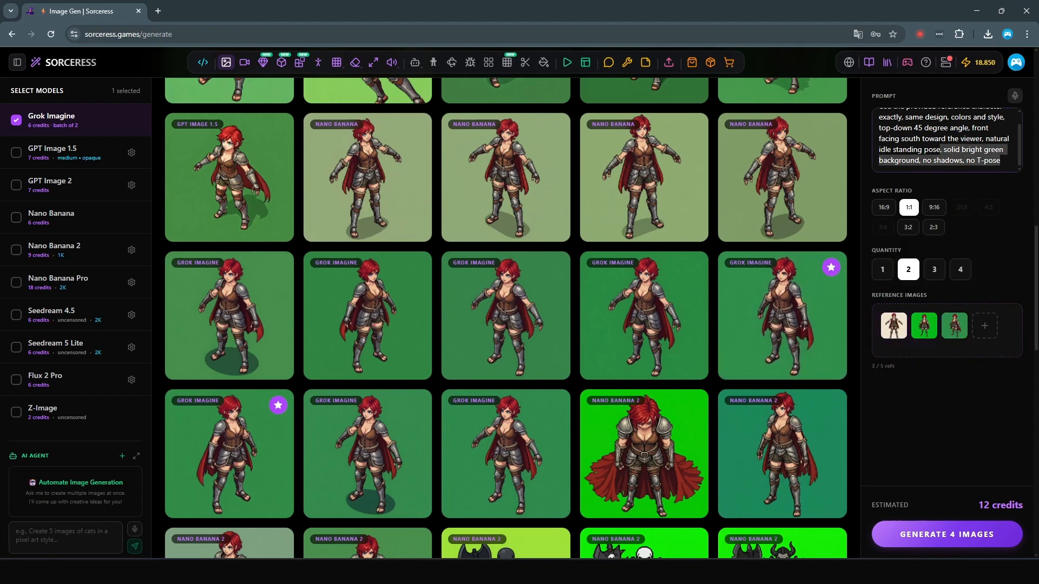
text(Same character, top-down 45 degree angle, facing north away from viewer, walking away, green background, pixel art)
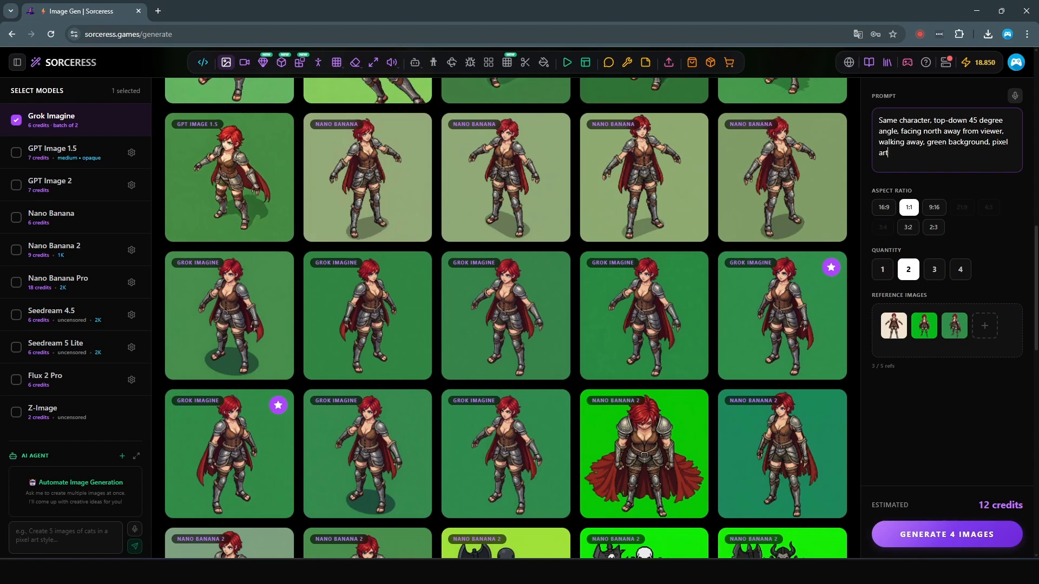
click(939, 541)
scroll(372, 346, down, 5)
scroll(647, 220, up, 5)
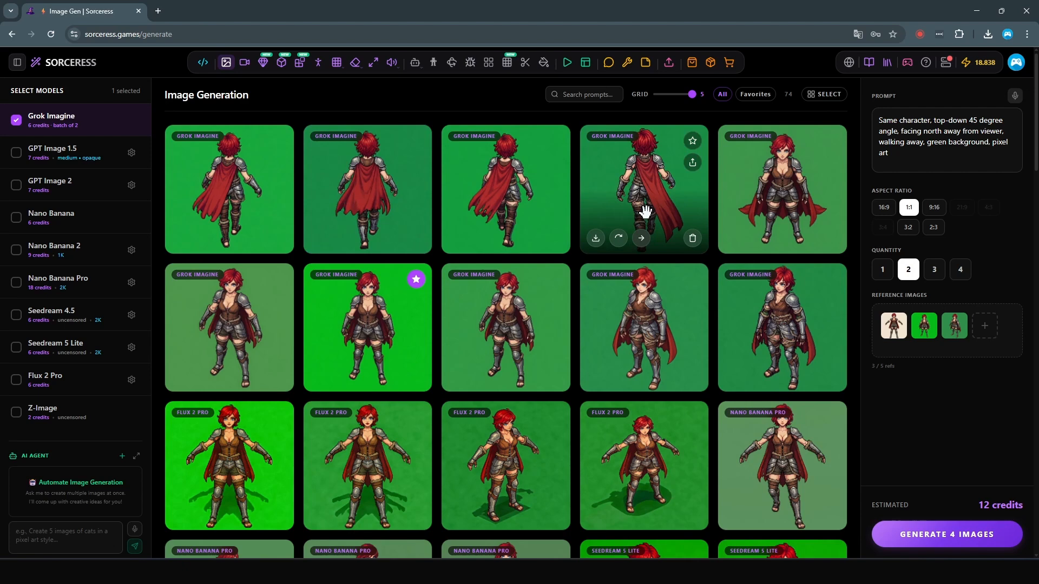
Step: Inspect the generated north-facing character at full size and generate two more batches with the same prompt
click(646, 211)
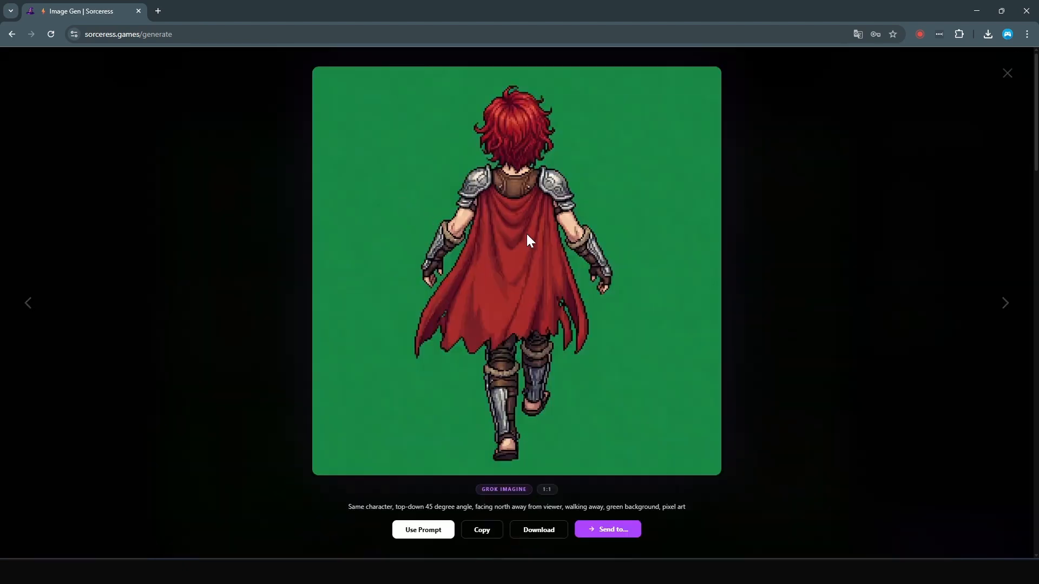
click(1009, 75)
click(932, 544)
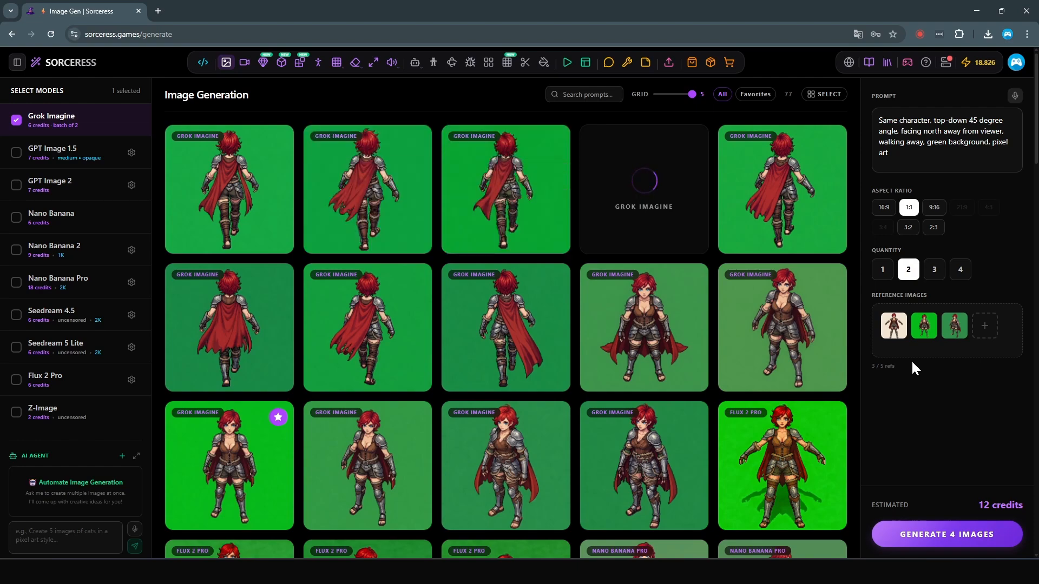
click(927, 535)
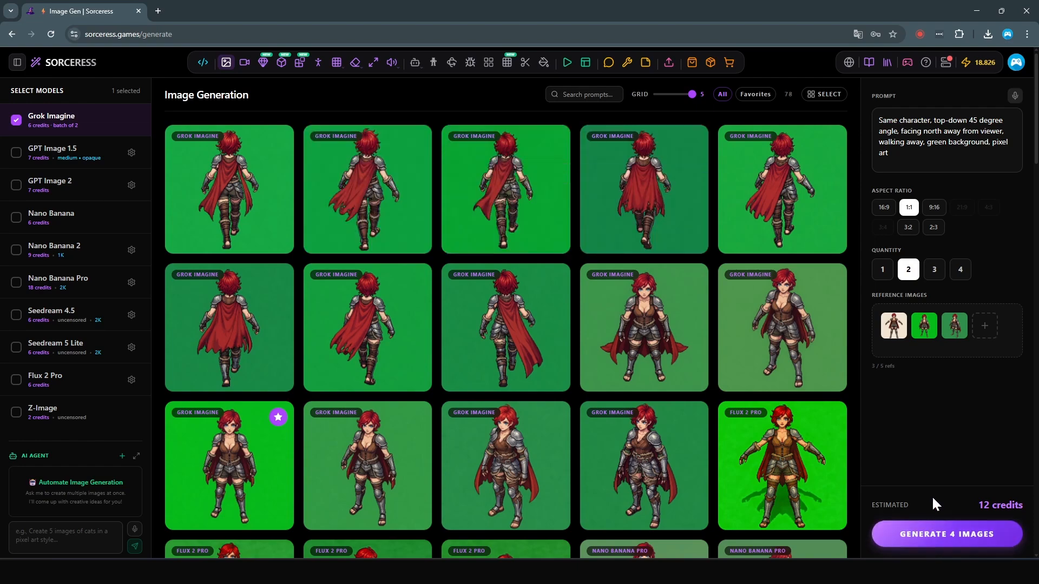
Step: Inspect the newest north-facing character with the centred red cape at full size and mark it as a favorite
click(232, 195)
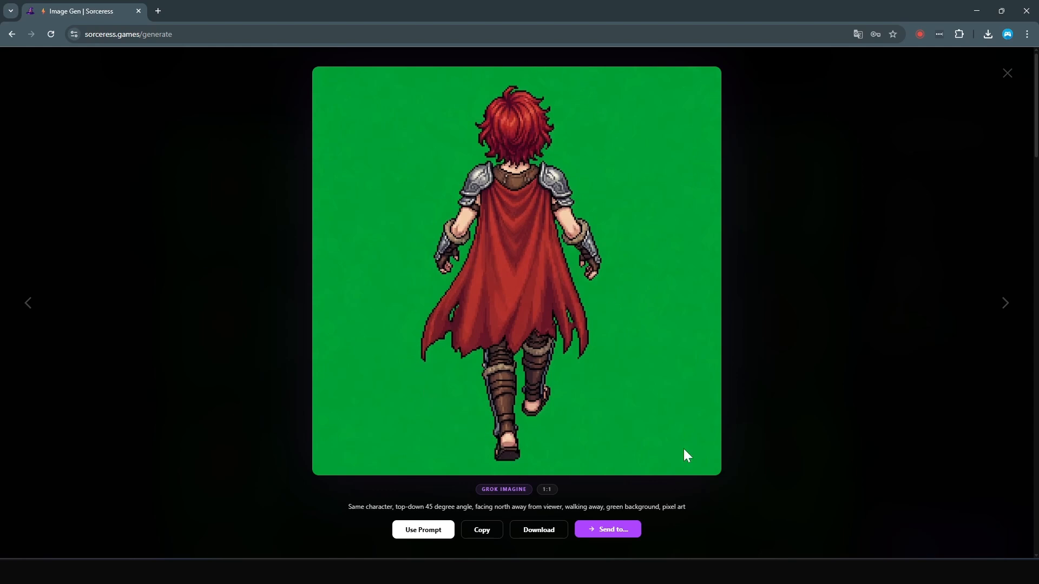
click(1008, 73)
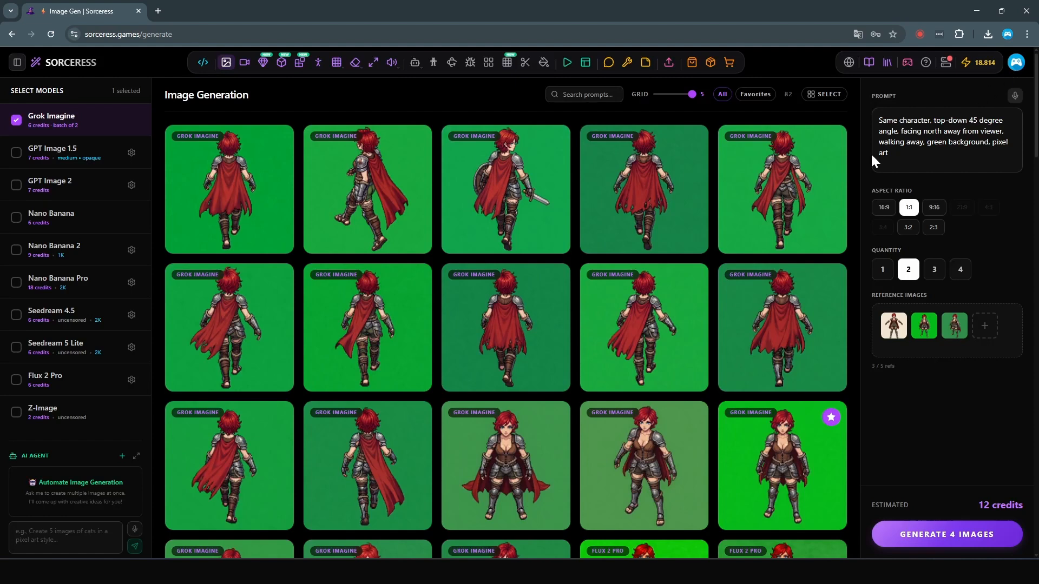
click(277, 142)
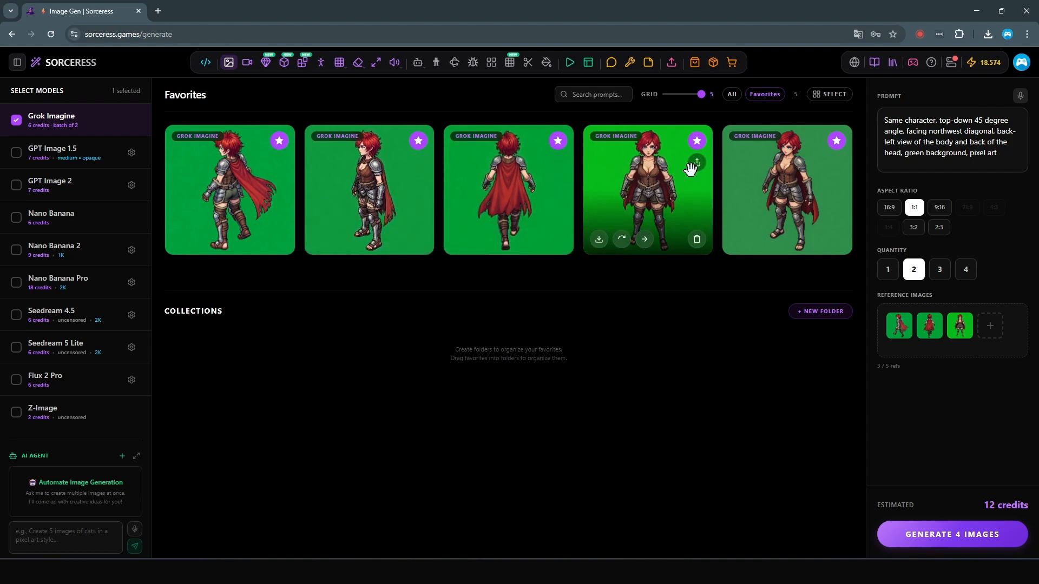
Step: Send the favorited south-facing character on the bright green background to VideoGen as the start frame
click(644, 238)
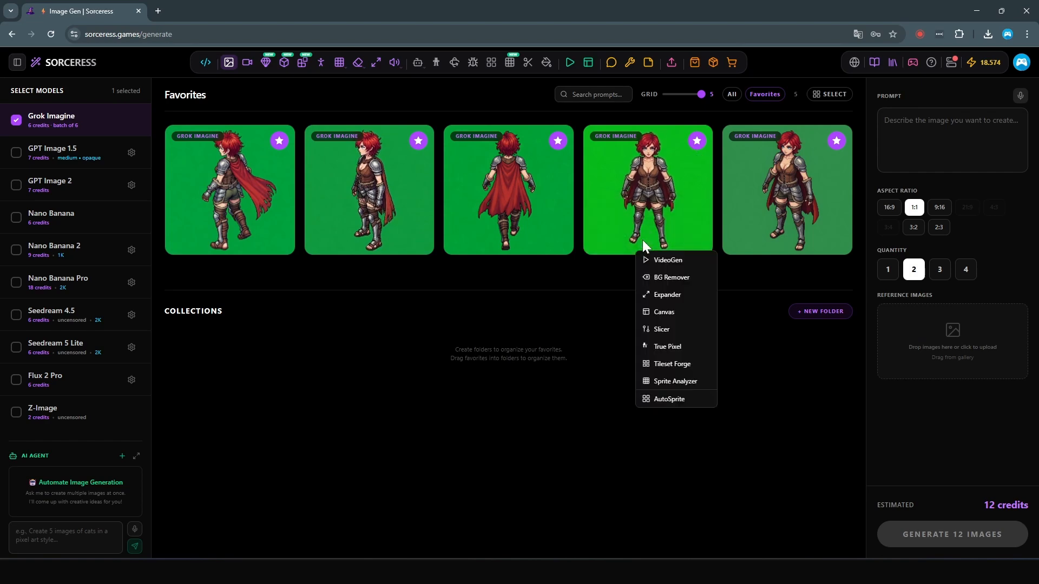
click(663, 266)
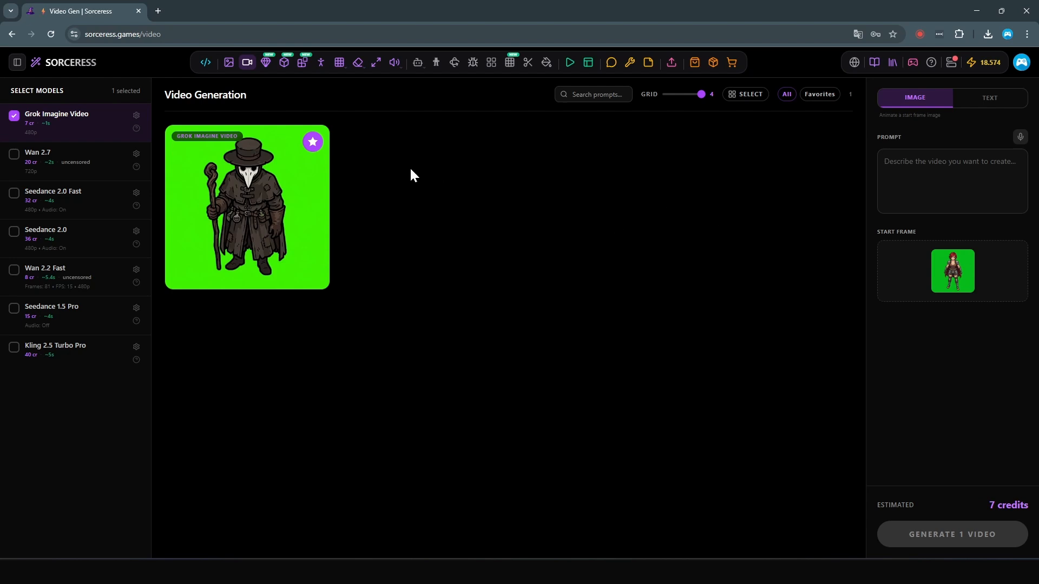
mouse_move(234, 154)
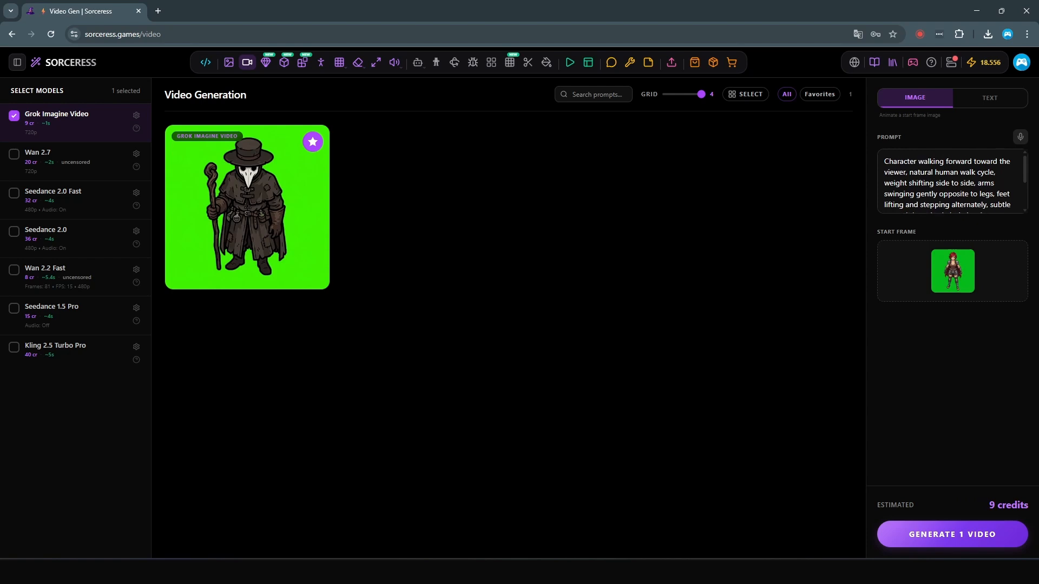
Step: Review the in-place walk cycle prompt for the character walking toward the viewer, generate the Grok Imagine video, and generate it again
drag(889, 162, 947, 216)
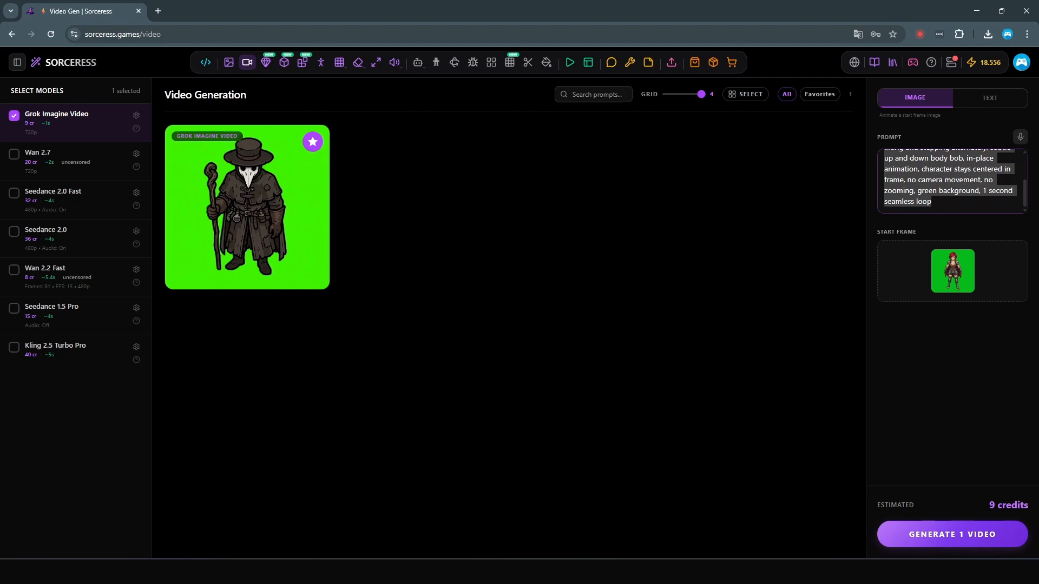
scroll(952, 181, up, 1)
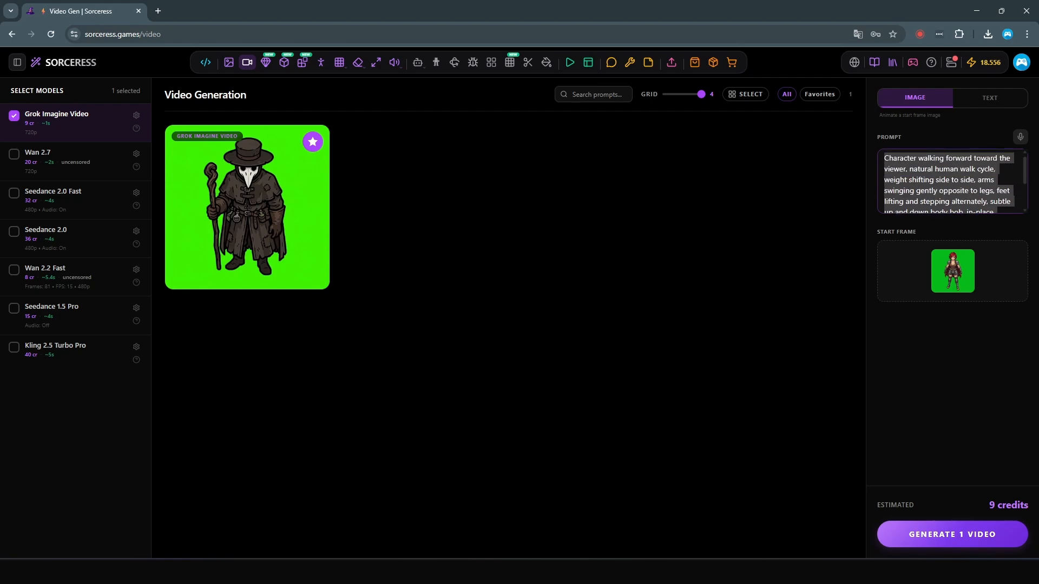
scroll(953, 182, down, 2)
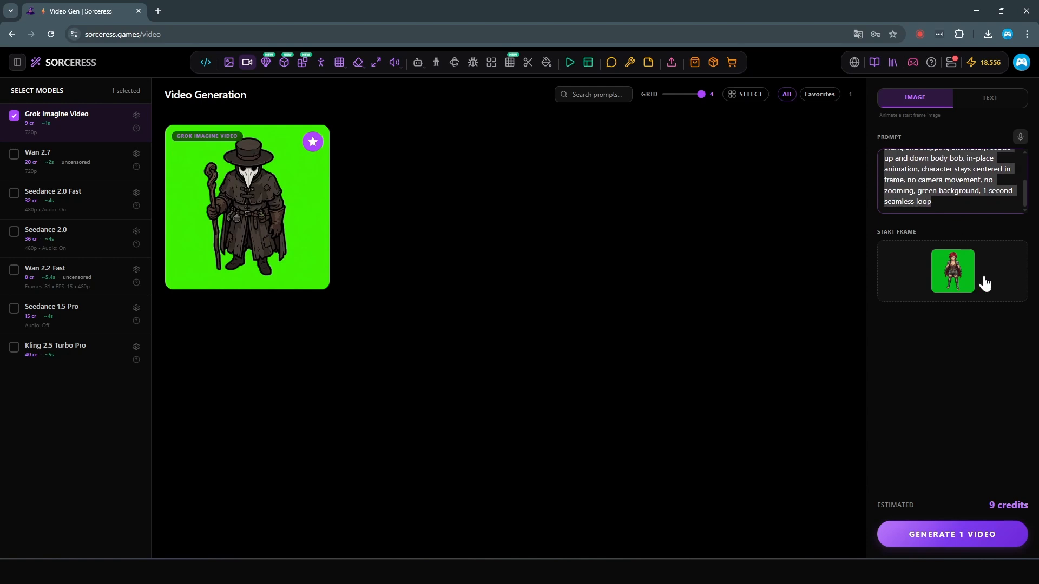
click(968, 362)
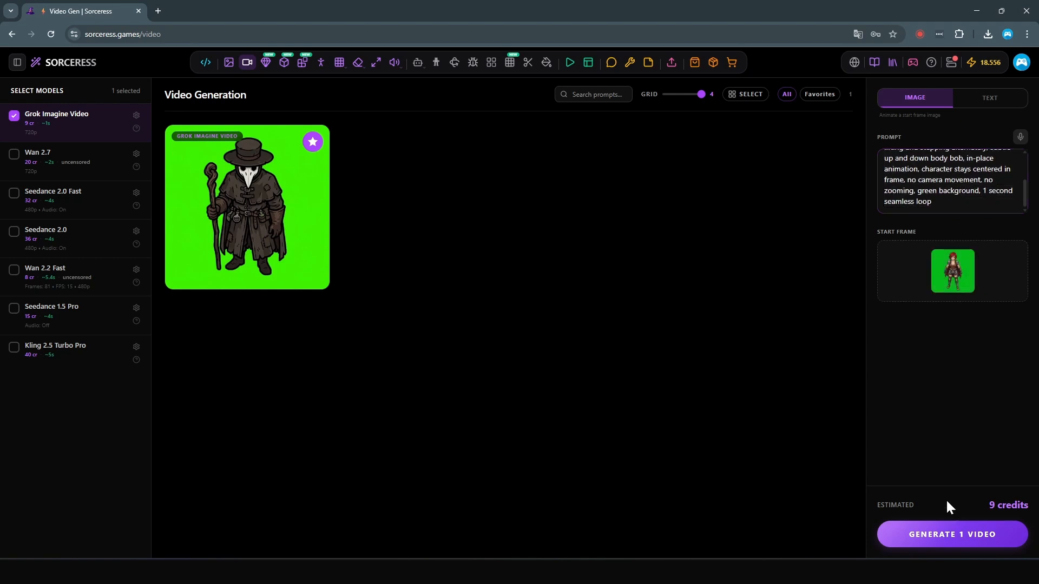
click(947, 535)
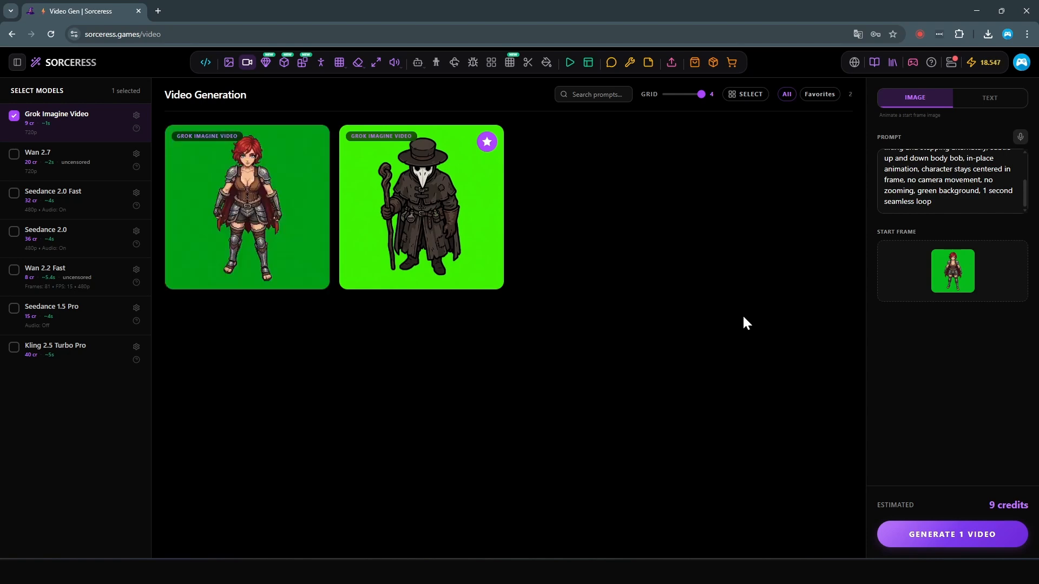
mouse_move(269, 192)
click(960, 534)
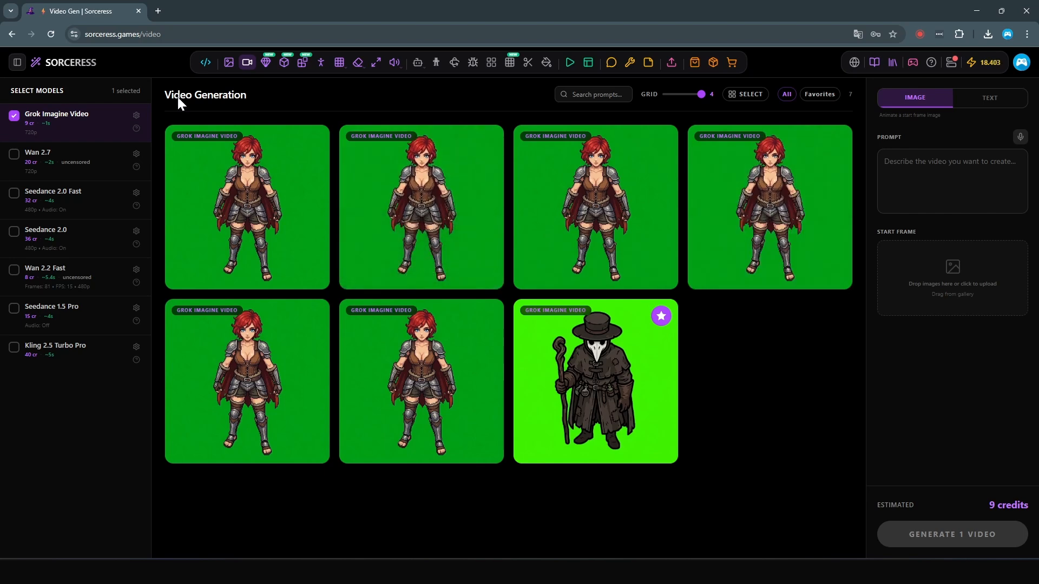
Step: Send the favorited north-facing character from the image favorites to VideoGen and paste the walk prompt with subtle, minimal cape movement
click(232, 66)
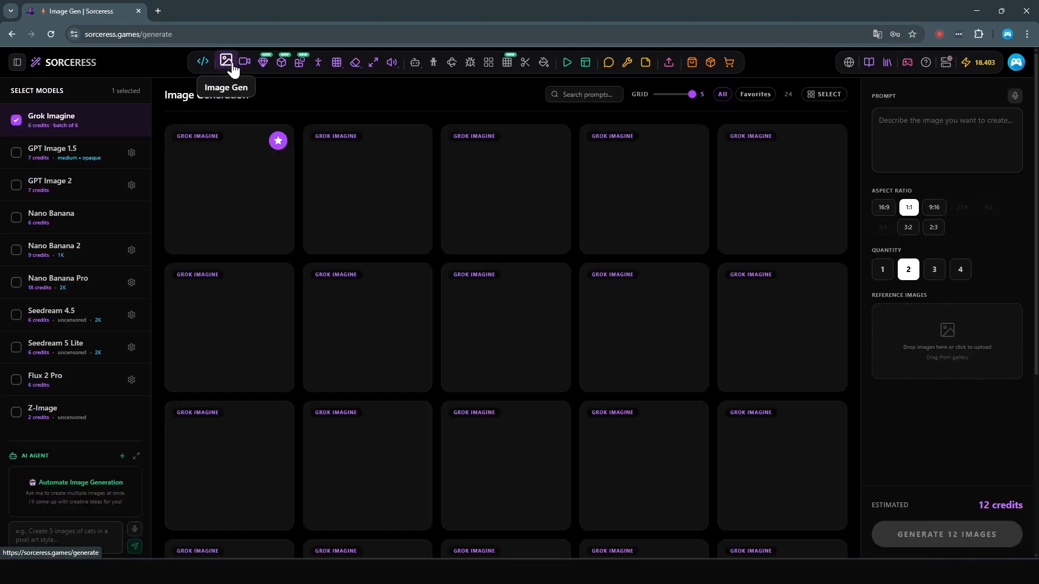
click(756, 94)
click(504, 241)
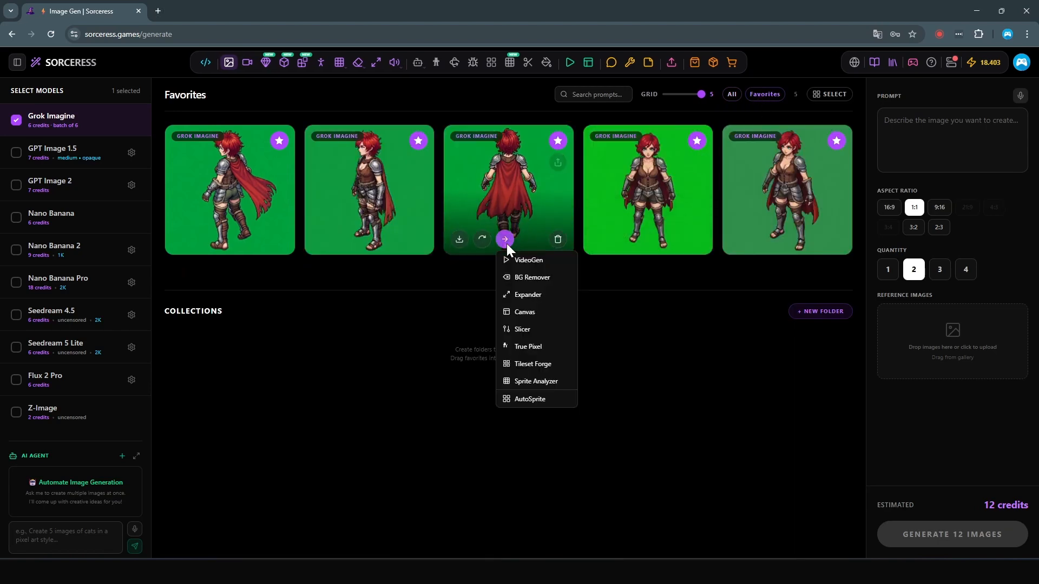
click(511, 260)
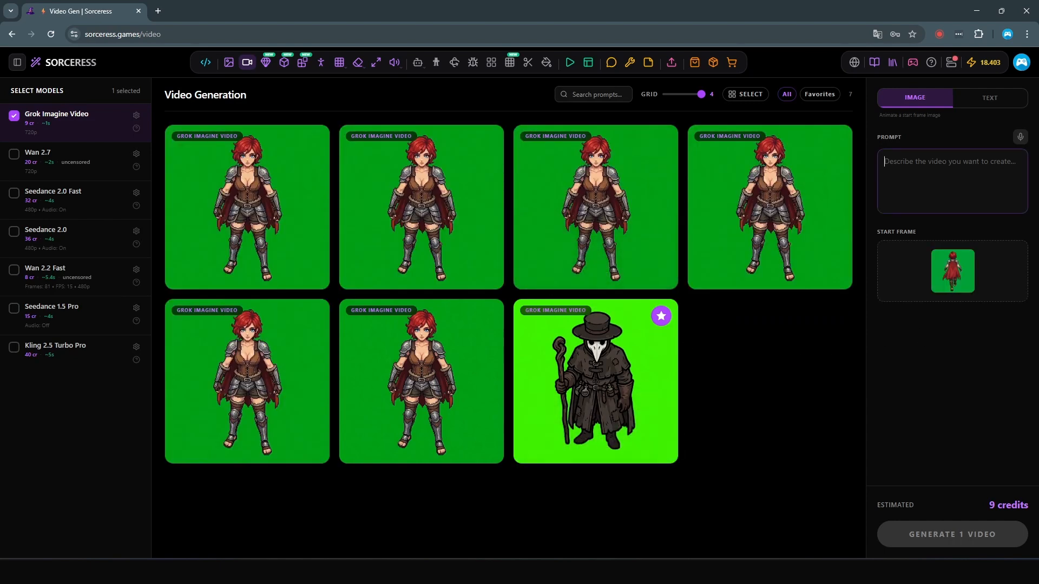
key(ctrl+v)
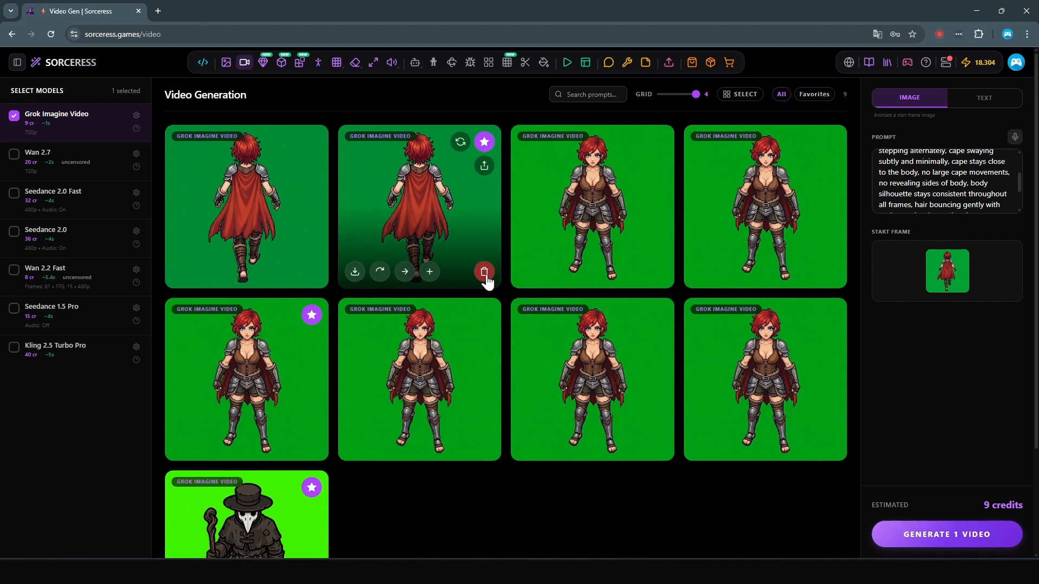
Step: Delete the unfavorited north-facing walk video and two unfavorited south-facing walk videos
click(312, 272)
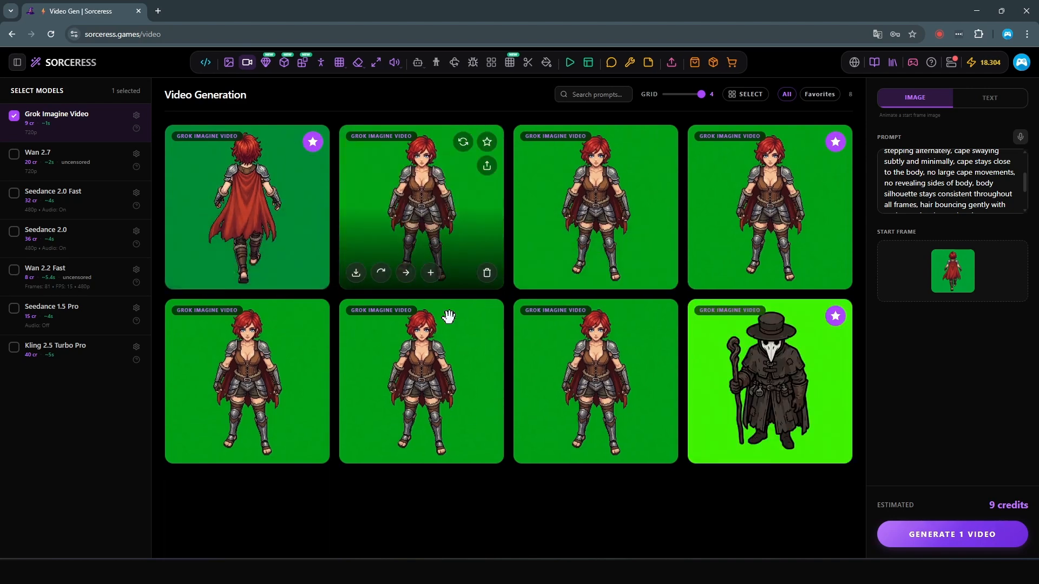
click(487, 447)
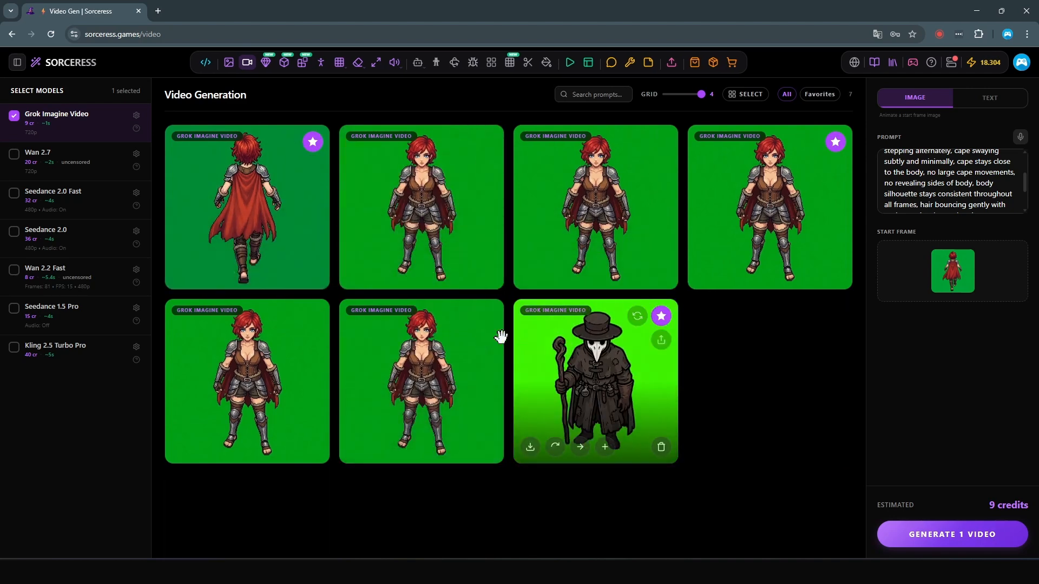
click(486, 447)
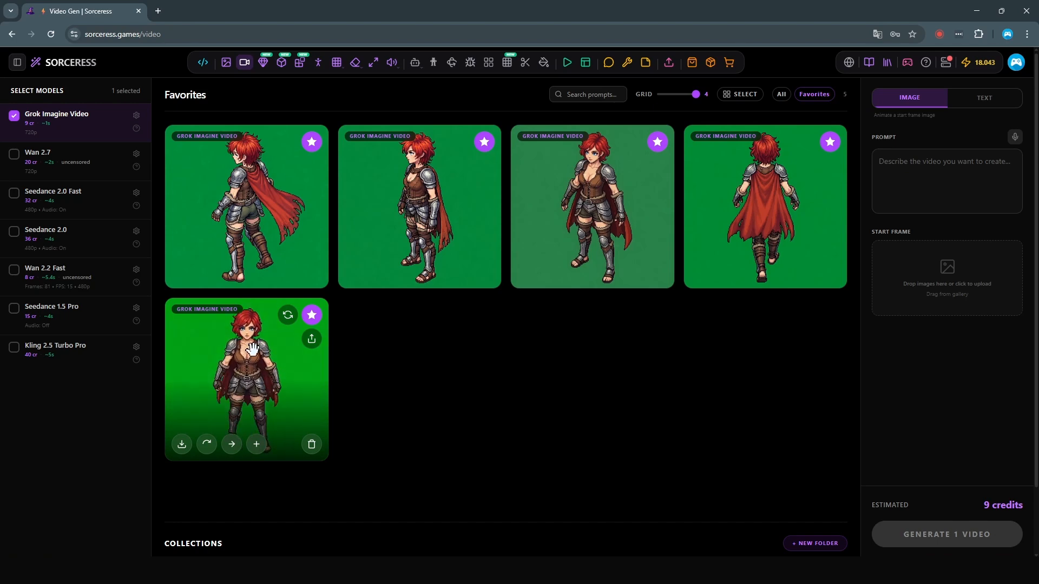
Step: Send the favorited south-facing walk video to AutoSprite and process it from frame 0 to 31, extracting every frame
click(228, 449)
click(247, 406)
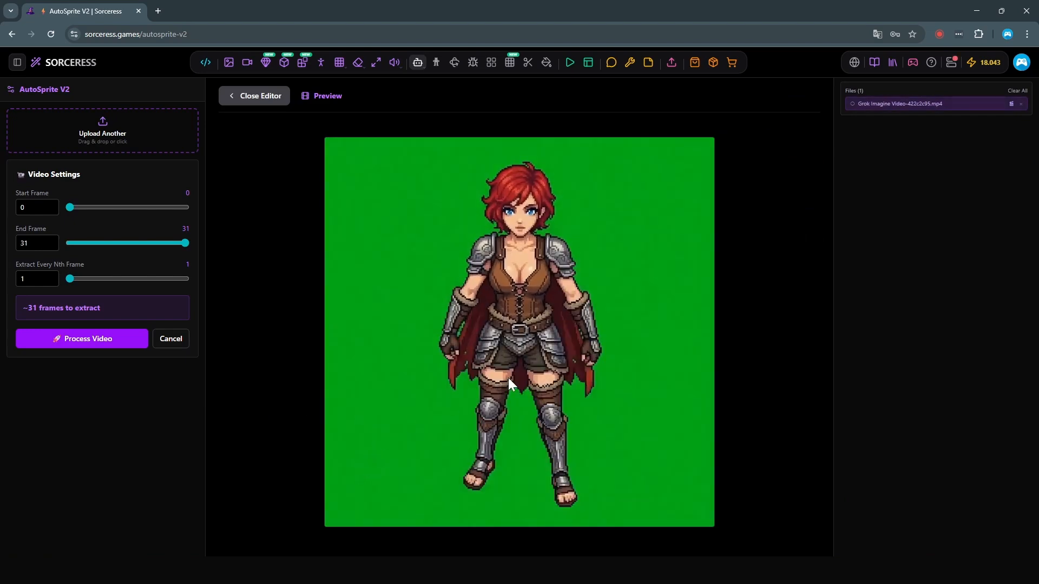
click(64, 338)
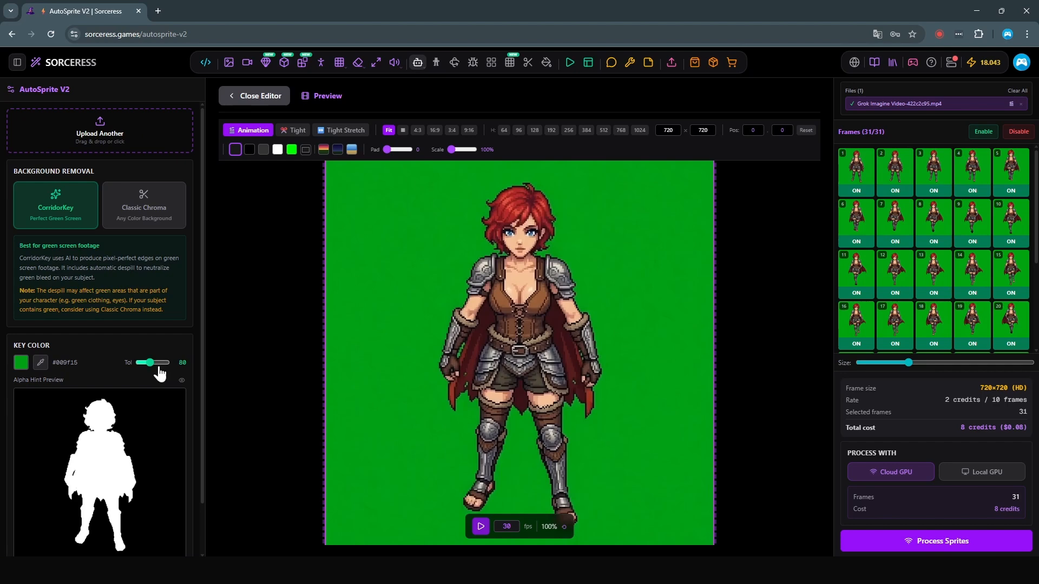
Step: Set the CorridorKey key color tolerance to 92 and process the sprites with the Cloud GPU
scroll(160, 374, down, 1)
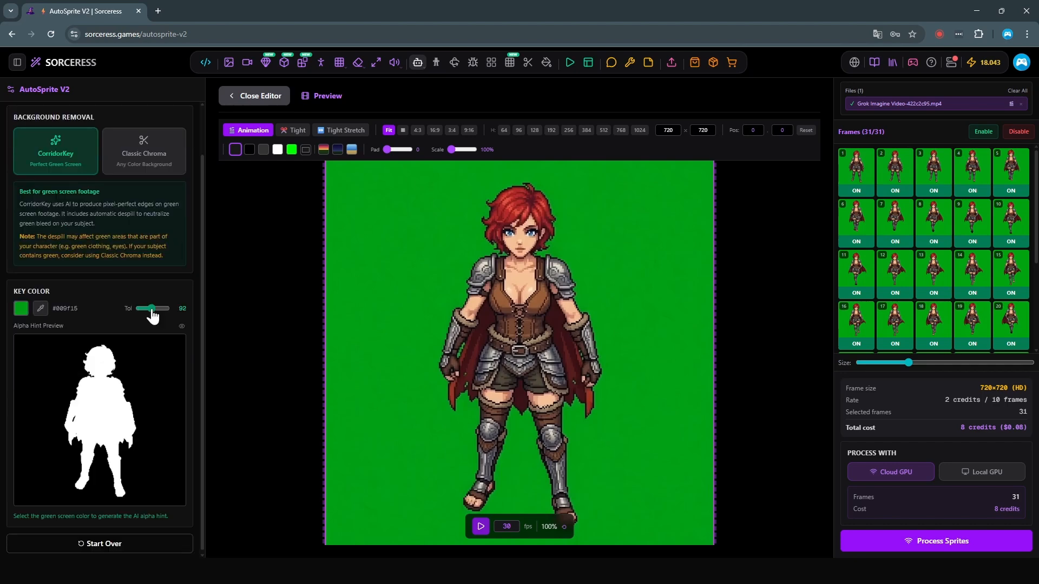
drag(152, 316, 153, 318)
scroll(664, 397, down, 1)
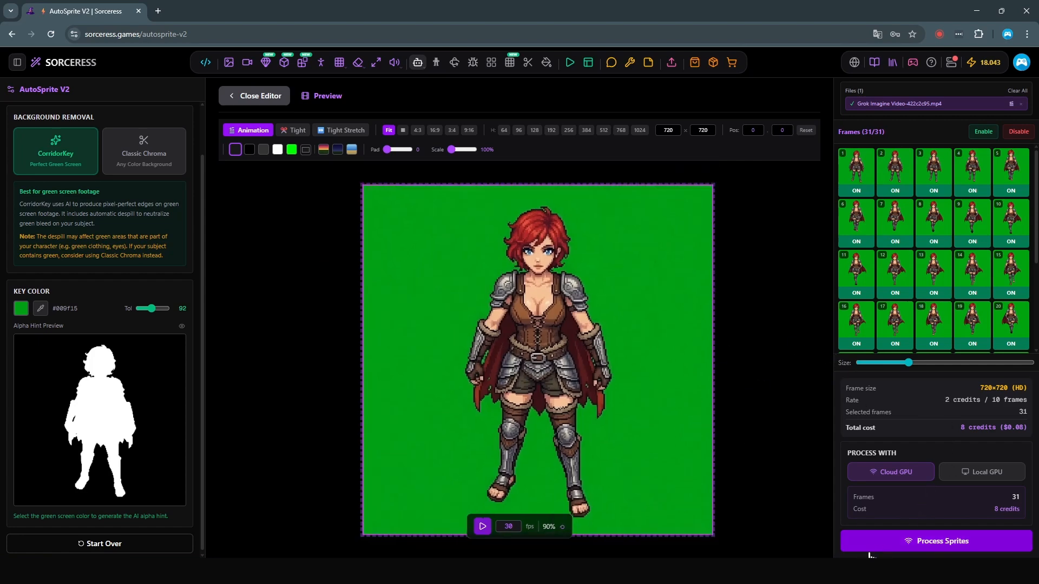
click(897, 541)
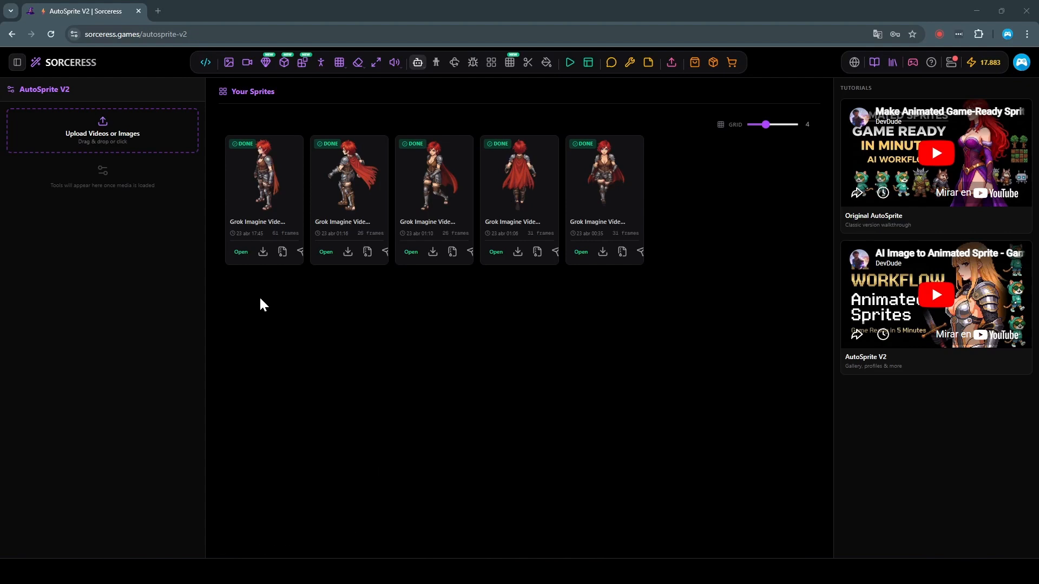
Step: Open the finished side-facing walk sprite and play its animation preview, stopping it after checking the walk cycle
click(264, 185)
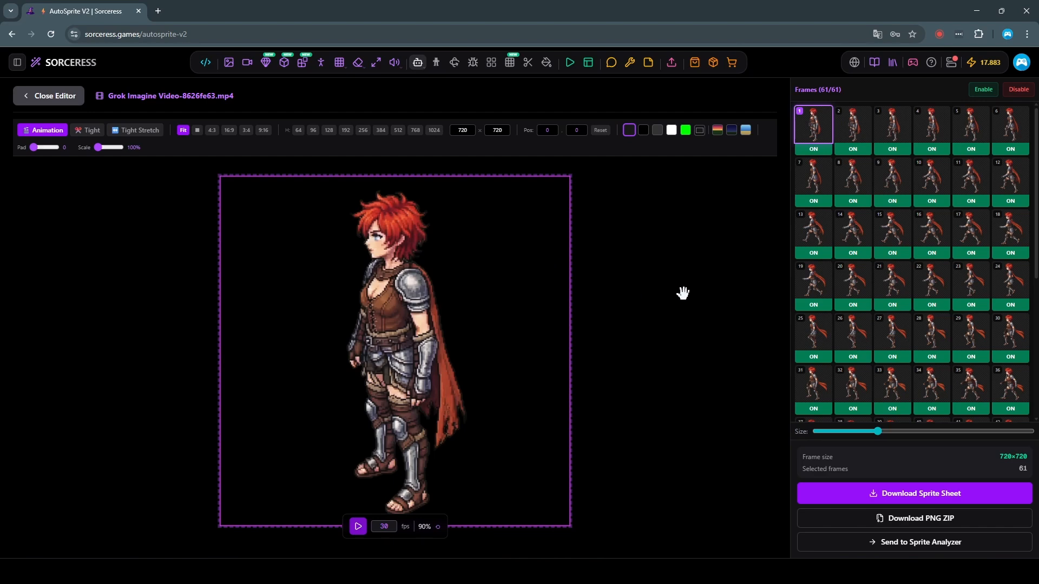
scroll(497, 300, down, 1)
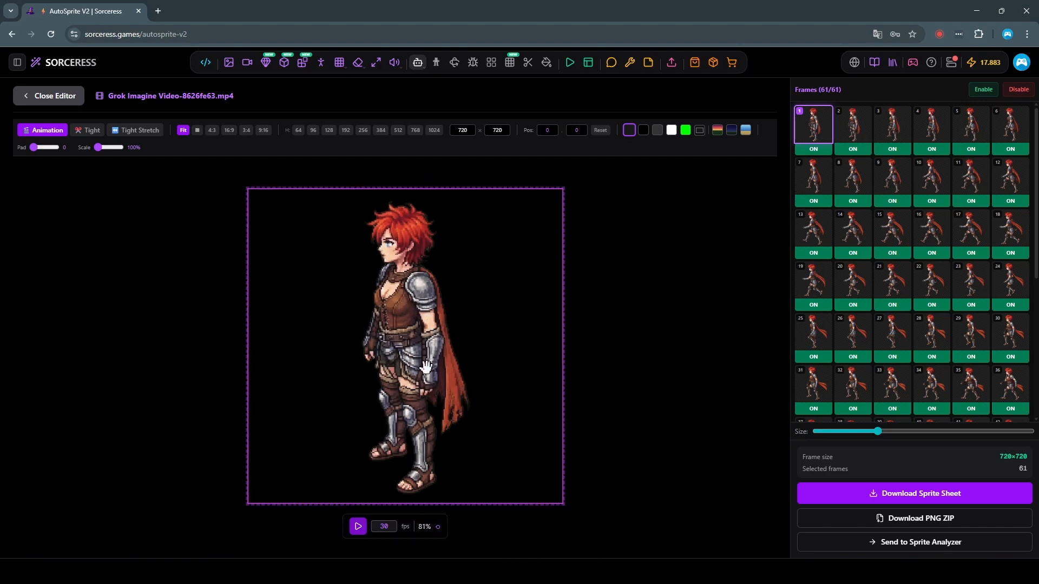
click(358, 529)
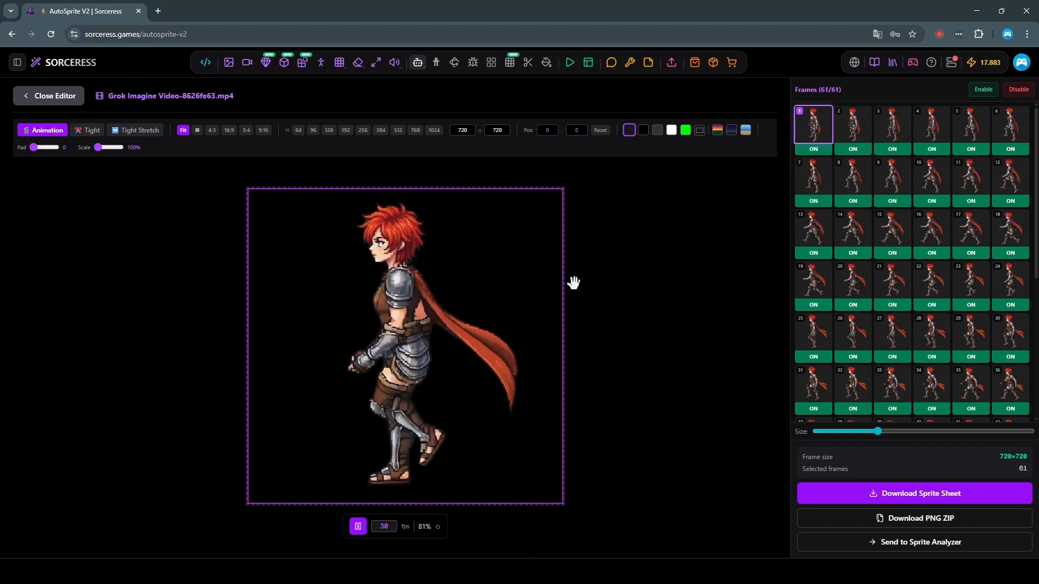
click(358, 527)
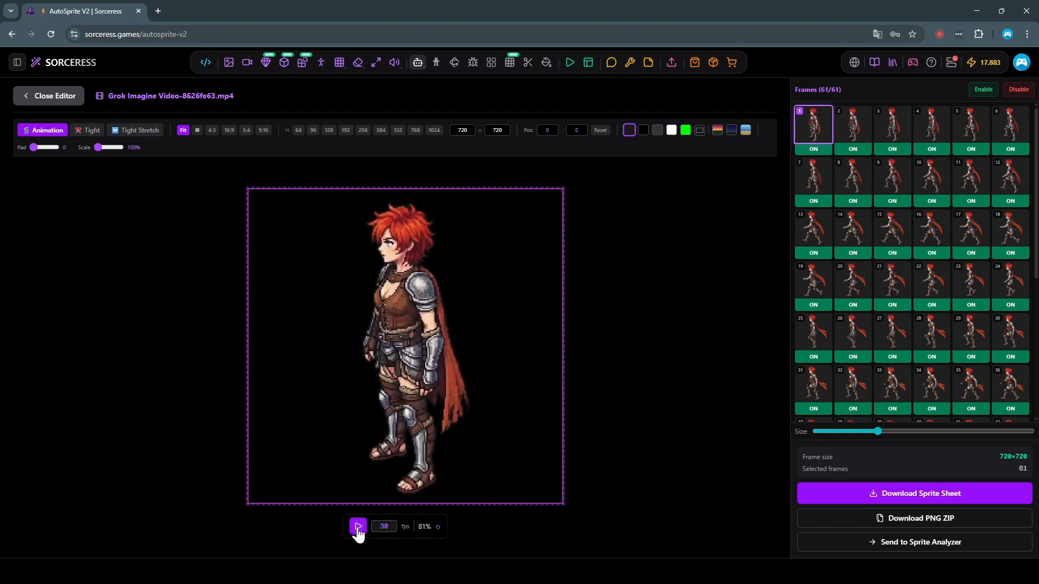
click(815, 149)
click(853, 150)
click(893, 150)
click(893, 151)
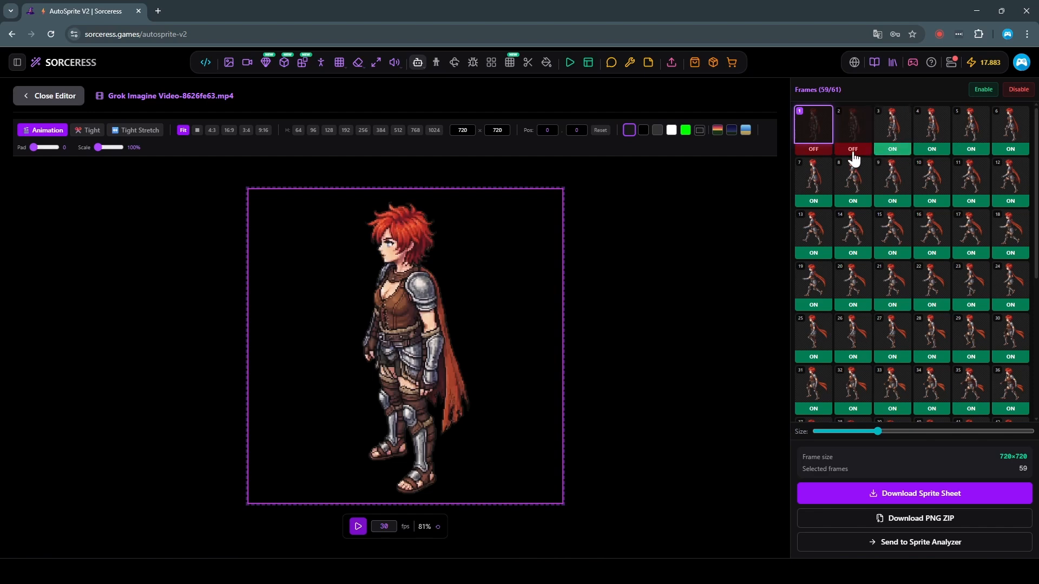
click(854, 155)
click(811, 154)
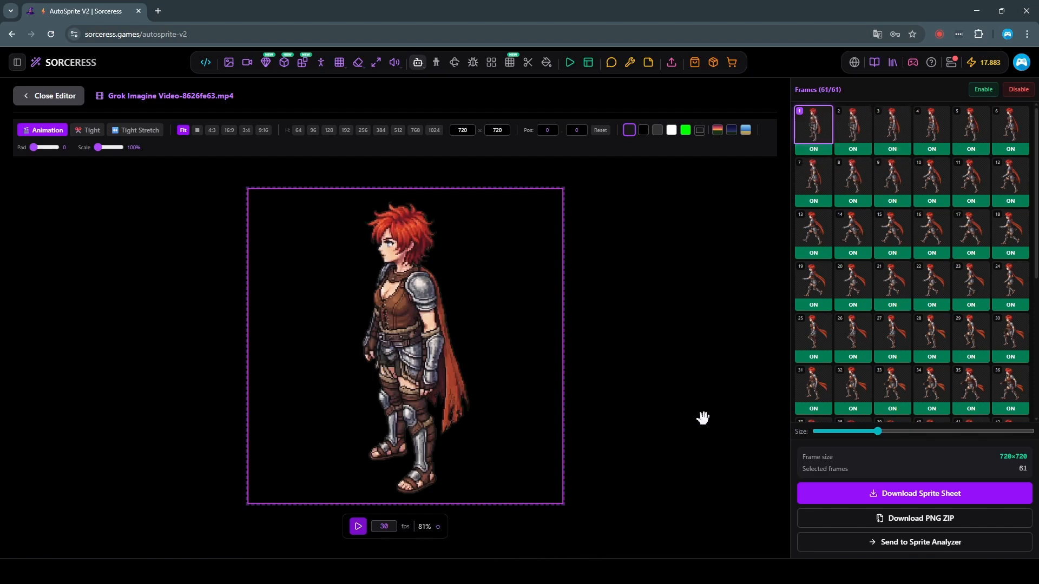
Step: Send the side-facing walk frames to Sprite Analyzer and fit the whole sprite sheet in view
click(888, 545)
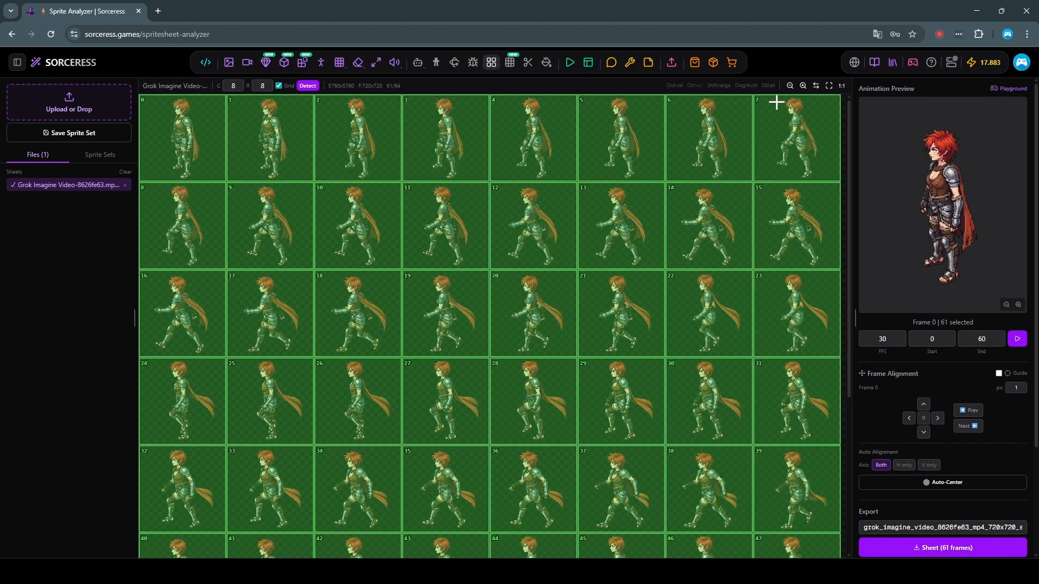
click(790, 86)
click(791, 86)
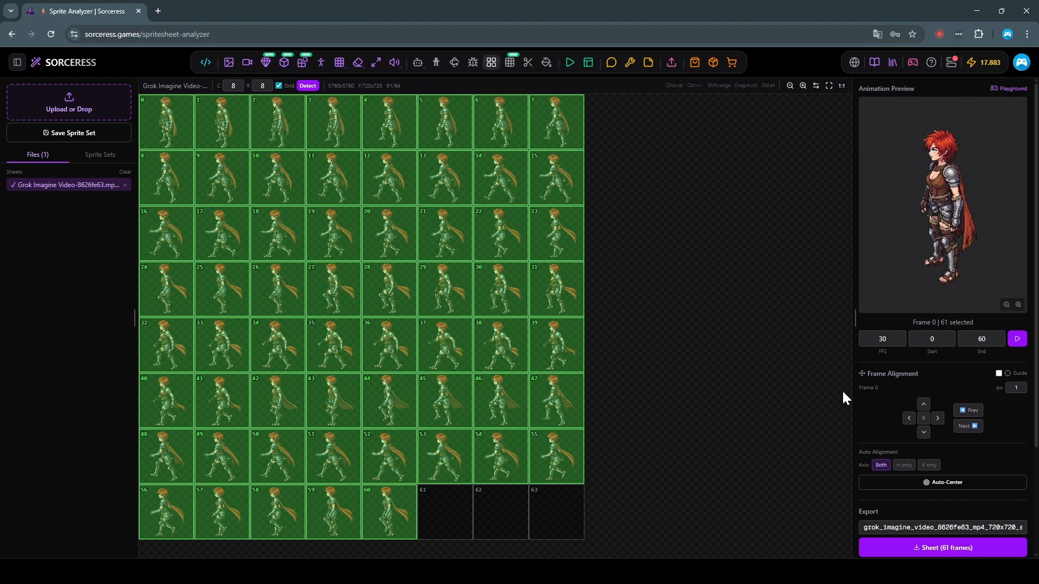
Step: Play the animation preview of the full side-facing walk sheet
click(1016, 340)
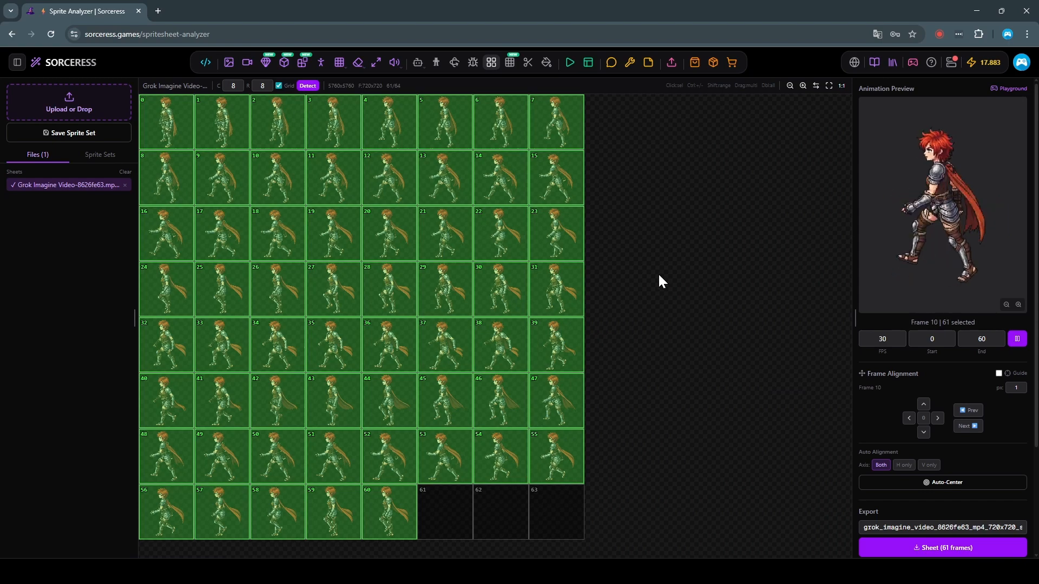
click(496, 235)
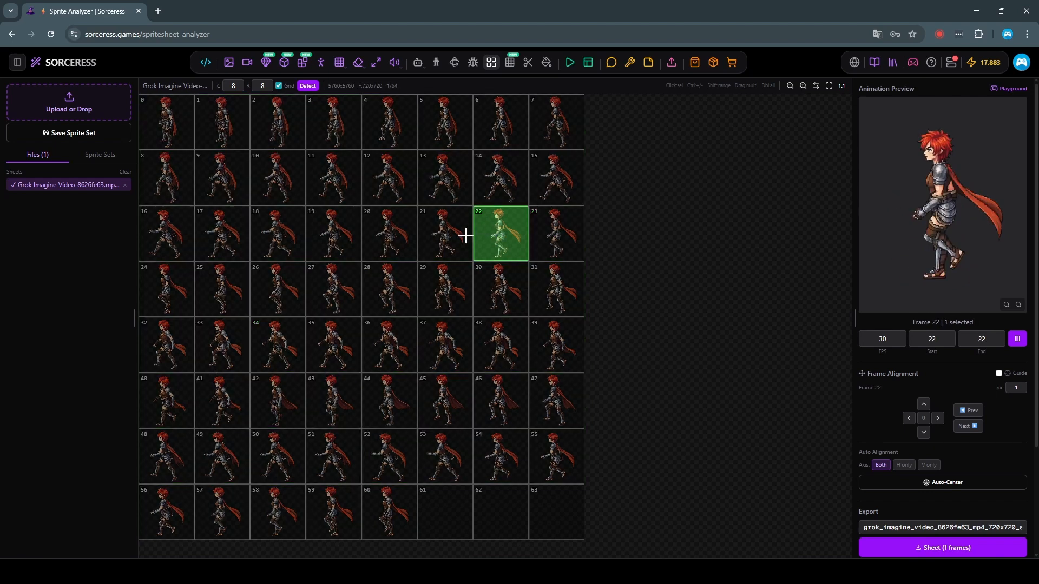
shift+click(425, 233)
shift+click(394, 232)
shift+click(331, 232)
shift+click(271, 232)
shift+click(208, 232)
ctrl+click(325, 240)
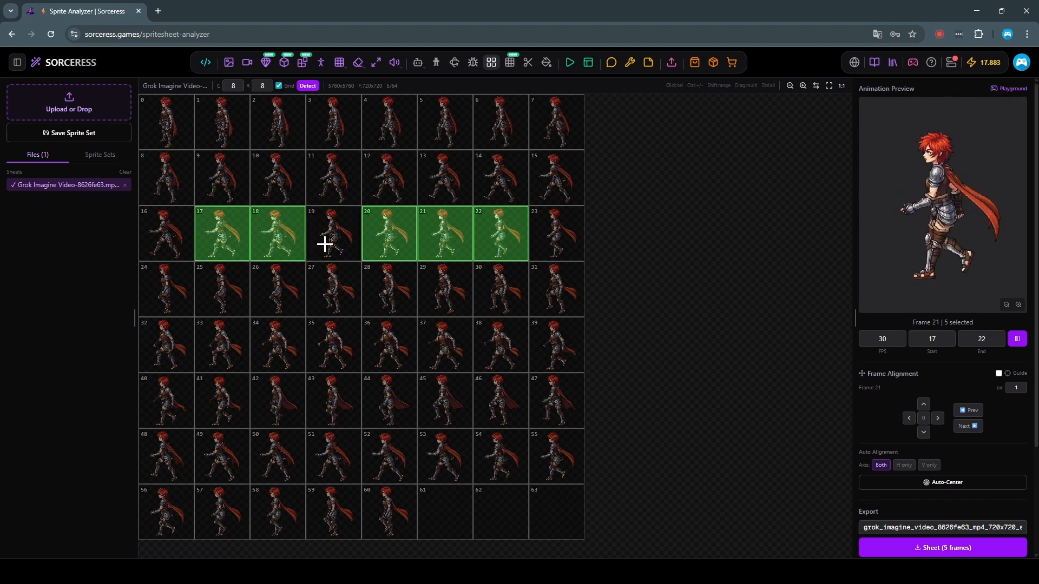
ctrl+click(386, 238)
ctrl+click(437, 236)
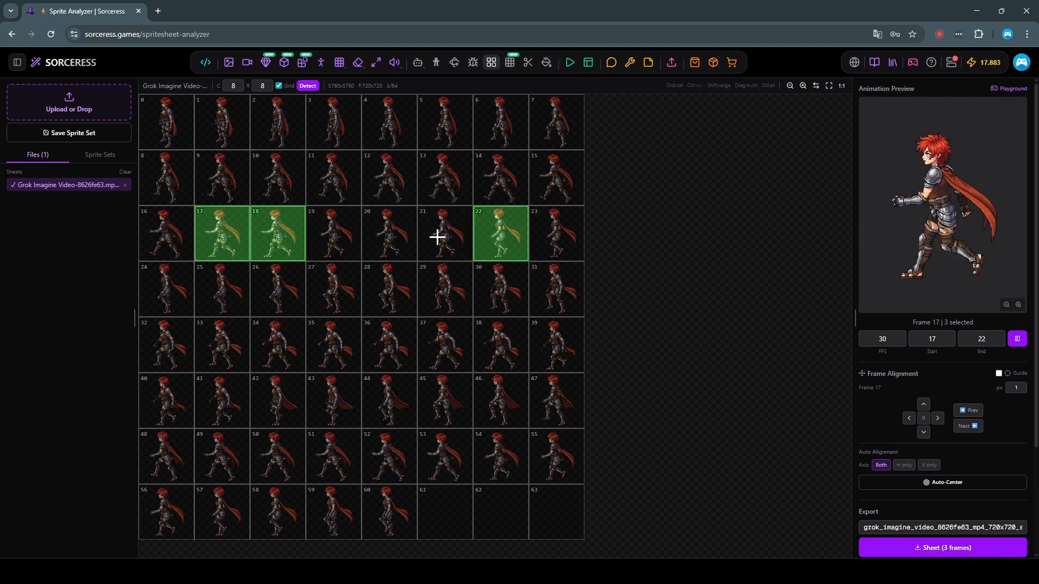
ctrl+click(495, 235)
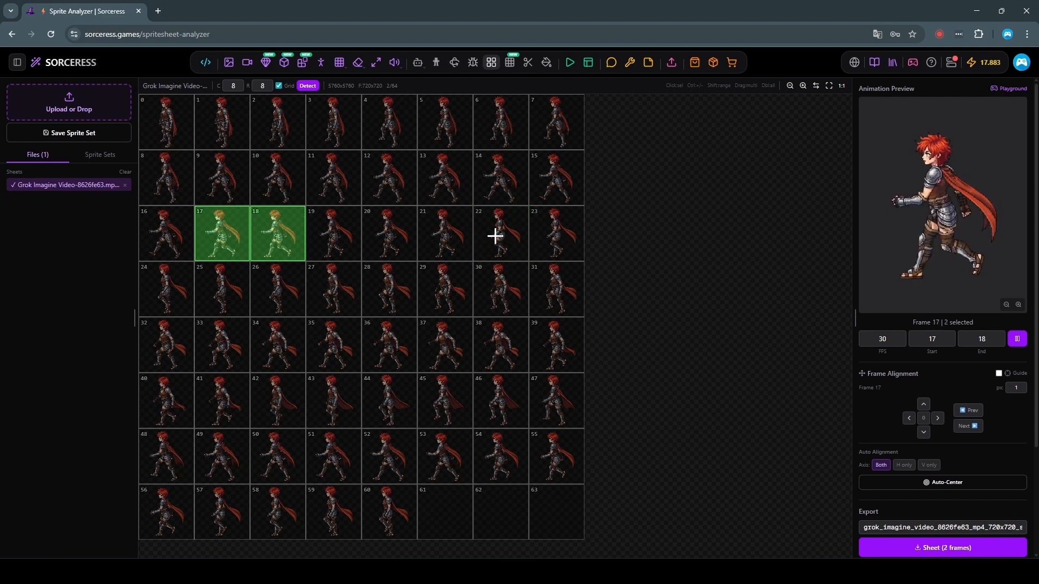
double_click(547, 236)
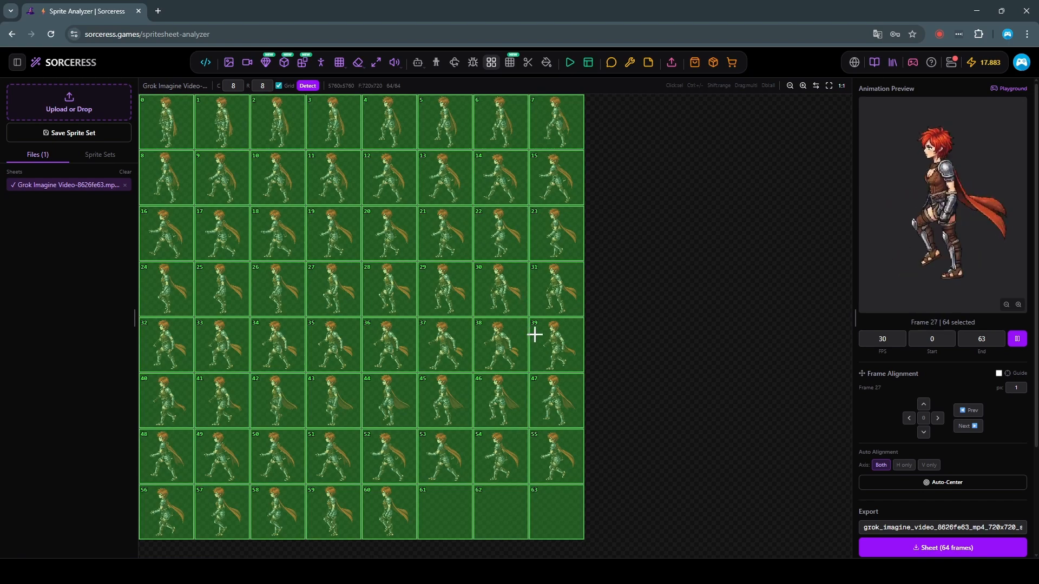
ctrl+click(441, 519)
ctrl+click(495, 514)
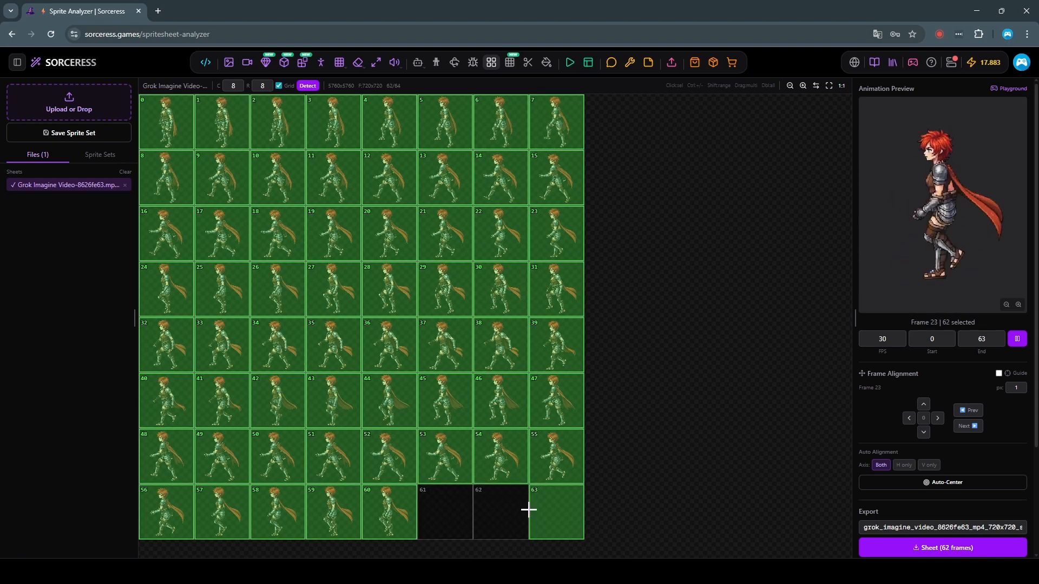
ctrl+click(554, 506)
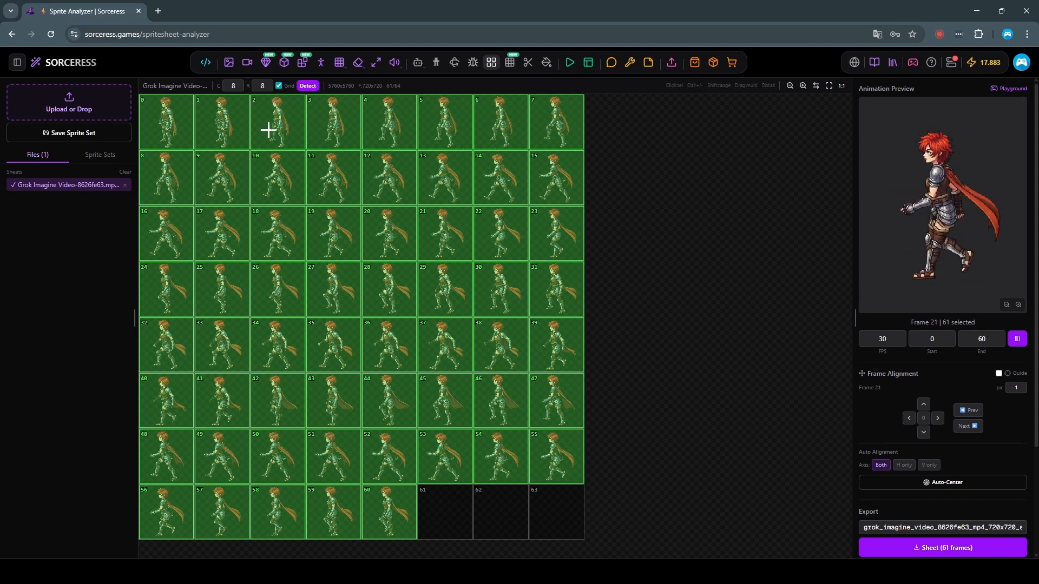
Step: Exclude frames 0 to 18 and frames 56 to 60 from the frame selection
ctrl+click(179, 126)
ctrl+click(219, 126)
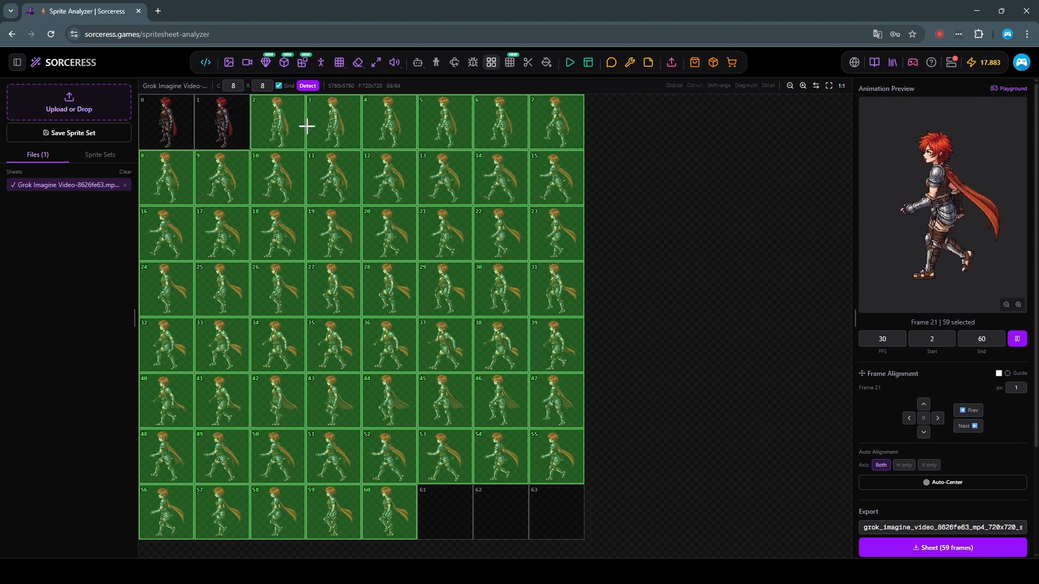
ctrl+click(285, 127)
ctrl+click(353, 127)
ctrl+click(389, 128)
ctrl+click(439, 126)
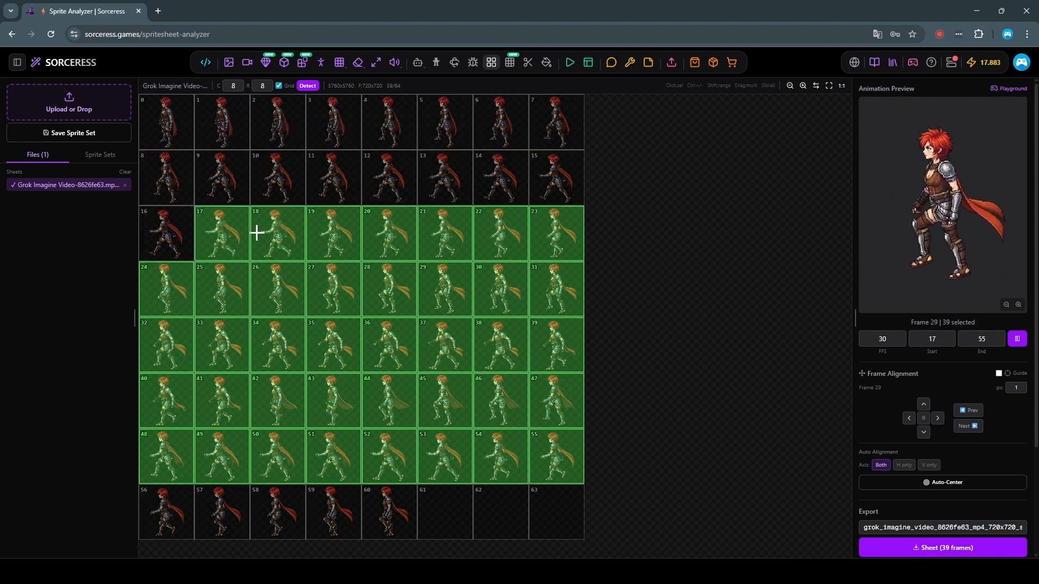
ctrl+click(257, 232)
ctrl+click(220, 233)
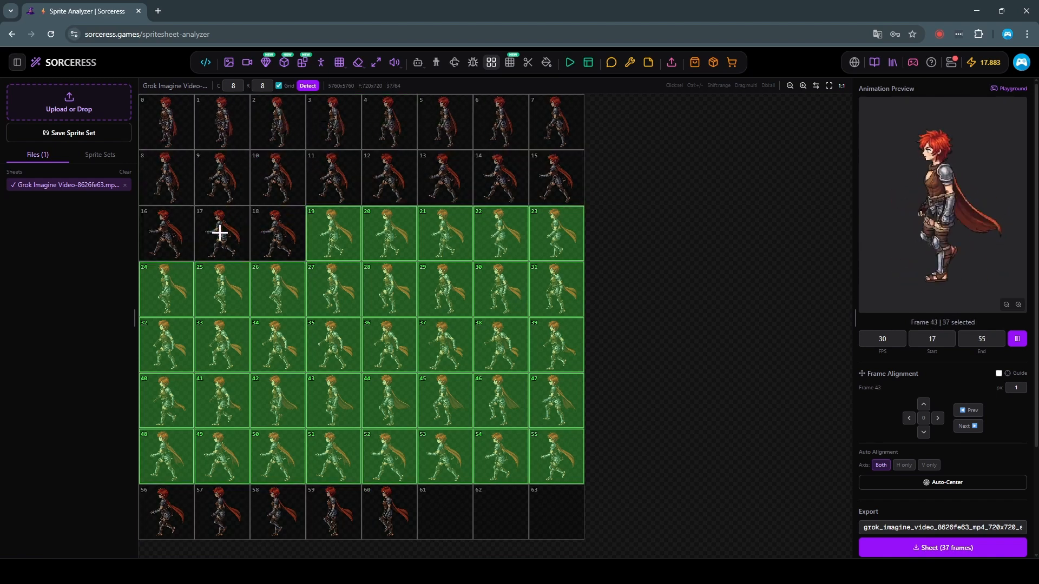
Step: Exclude frames 19 to 23 and add frames 56 and 57, so the walk loop covers frames 24 to 57
ctrl+click(331, 240)
ctrl+click(392, 240)
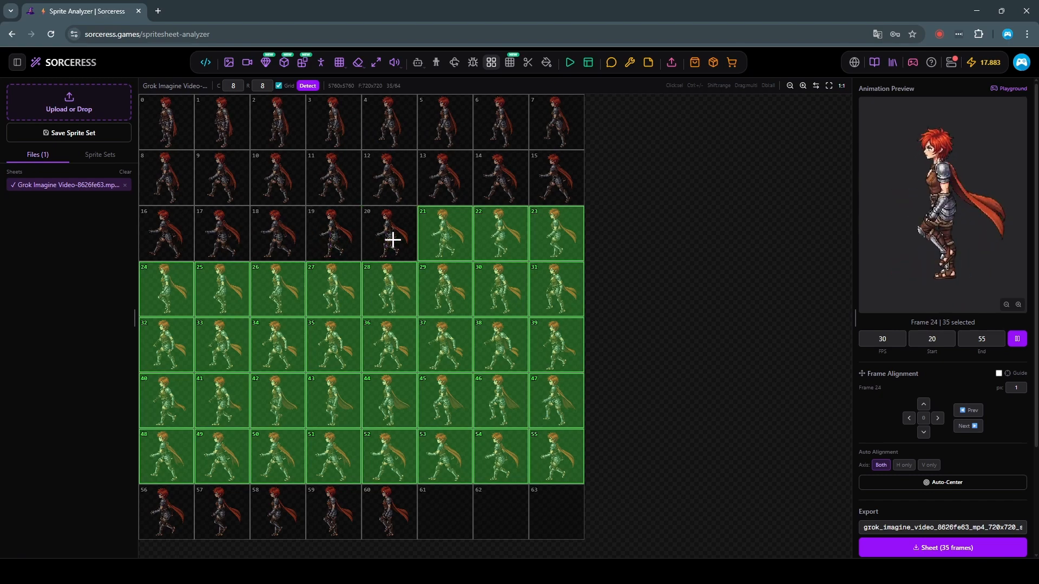
ctrl+click(435, 235)
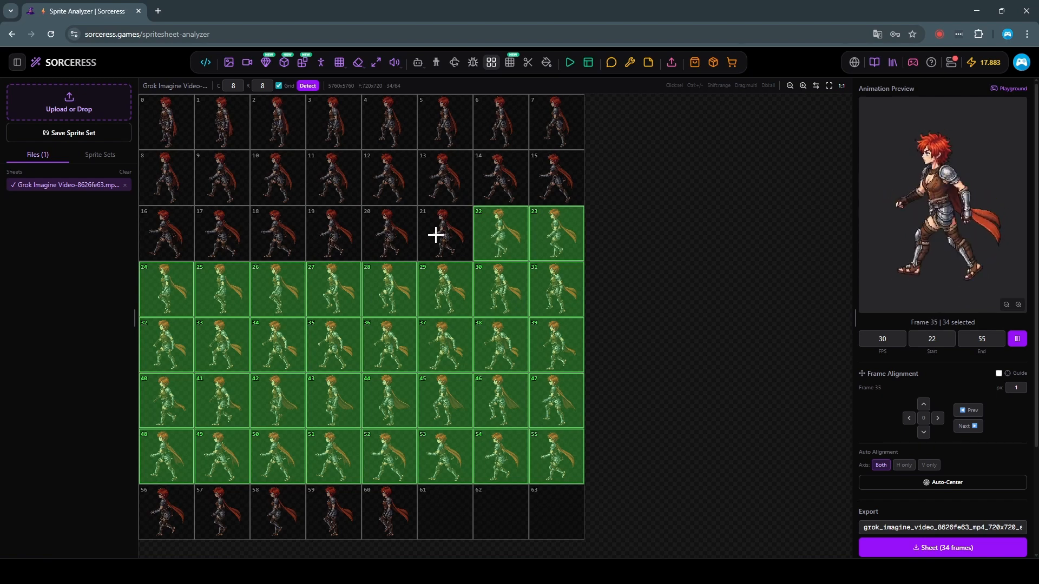
ctrl+click(507, 234)
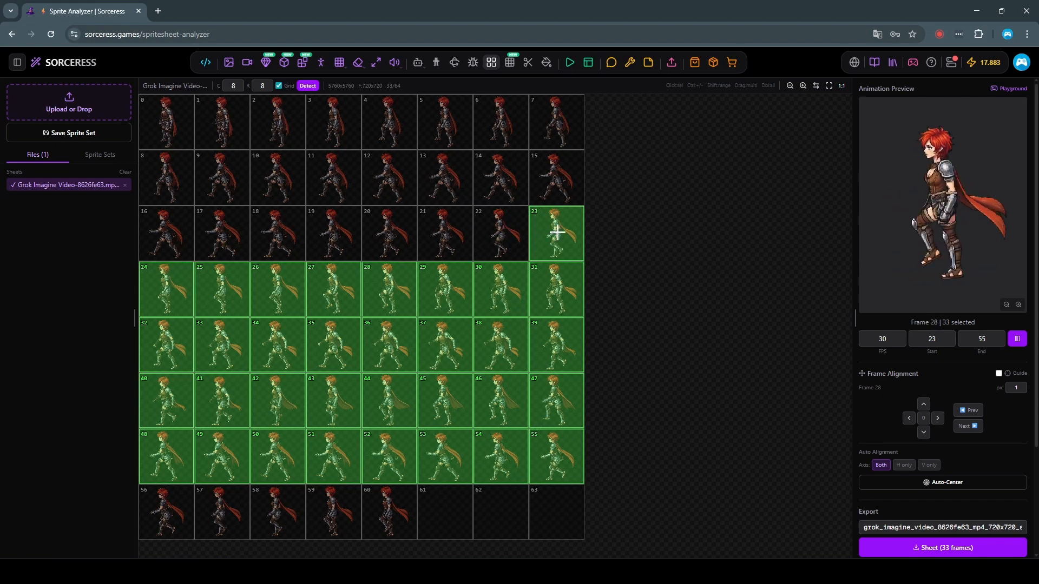
ctrl+click(558, 232)
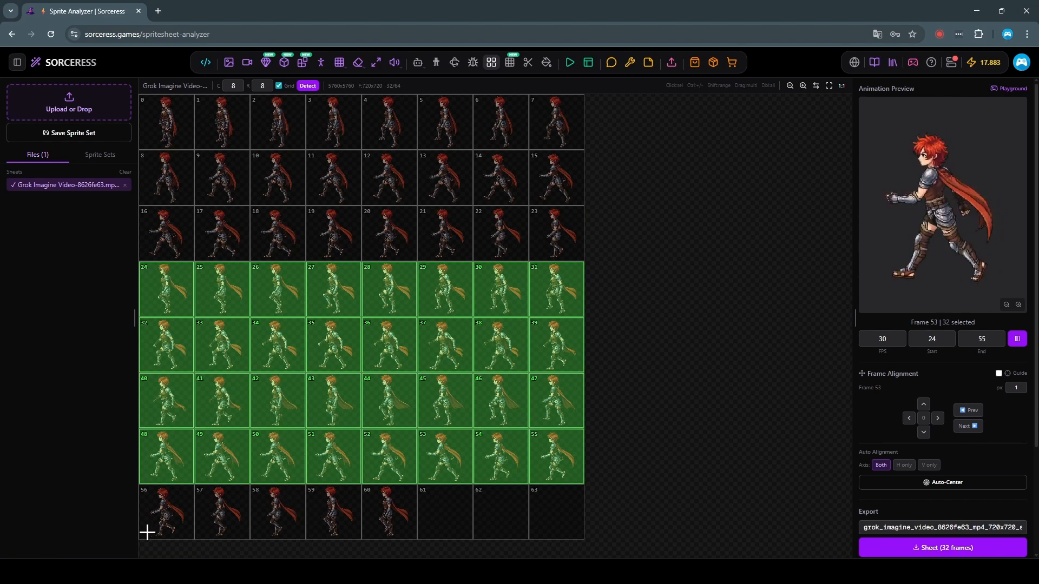
ctrl+click(158, 516)
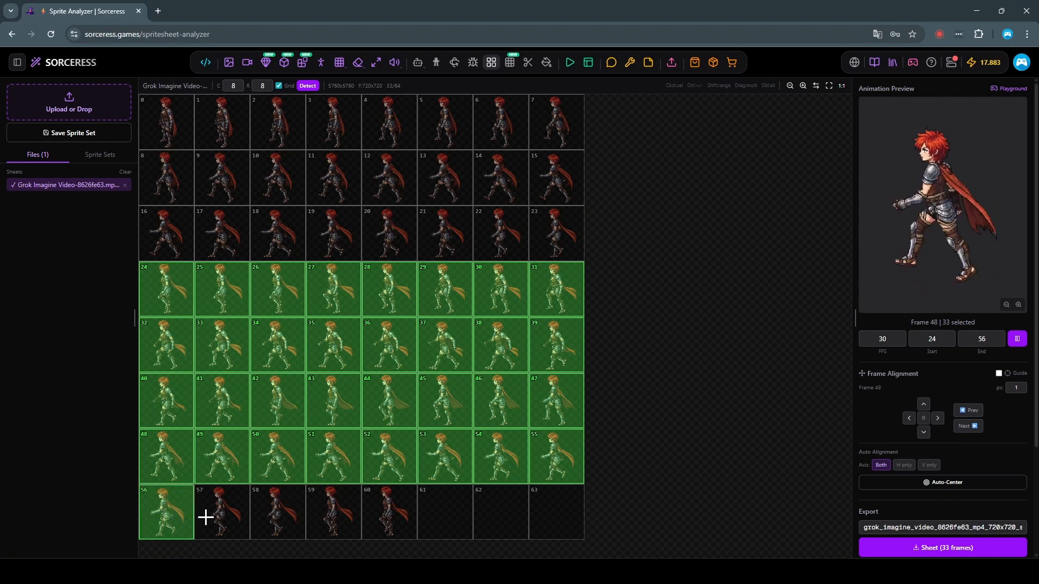
ctrl+click(222, 516)
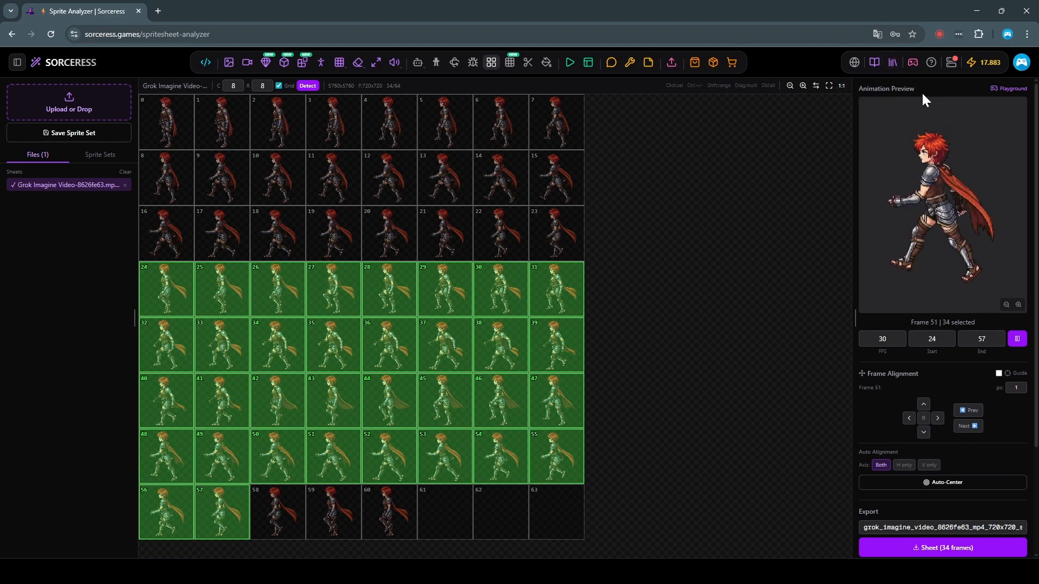
Step: Test the selected walk loop in the Playground, enabling Invert L/R and walking in both directions at different zoom levels, and close it
click(1010, 88)
scroll(652, 236, down, 5)
scroll(563, 297, up, 1)
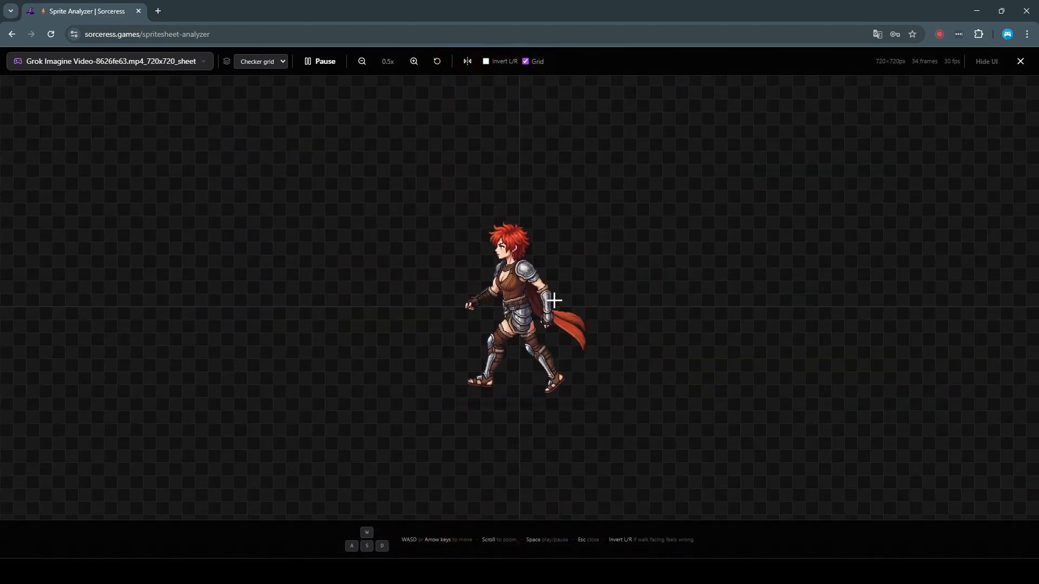
key(a)
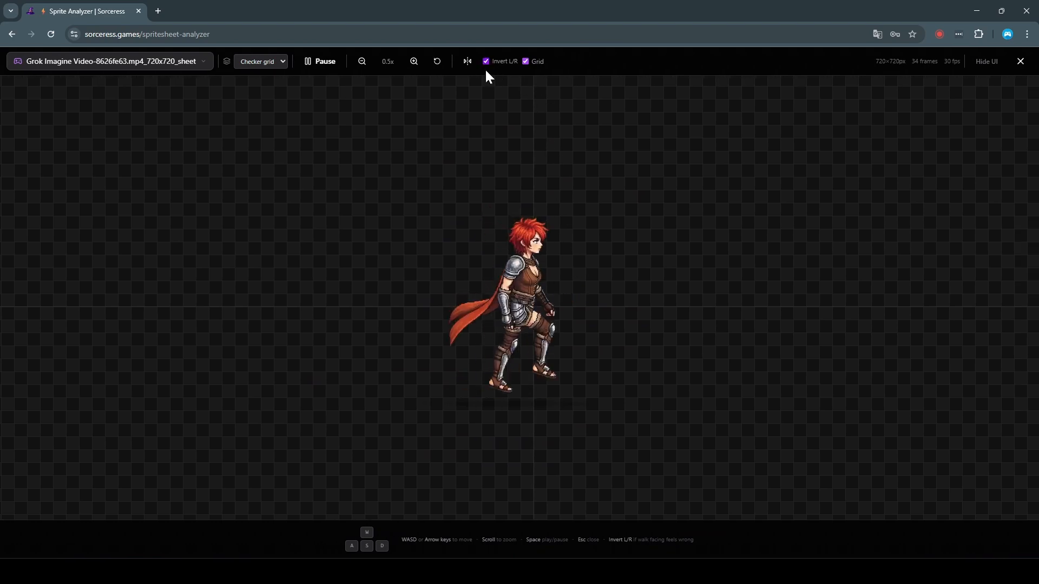
key(d)
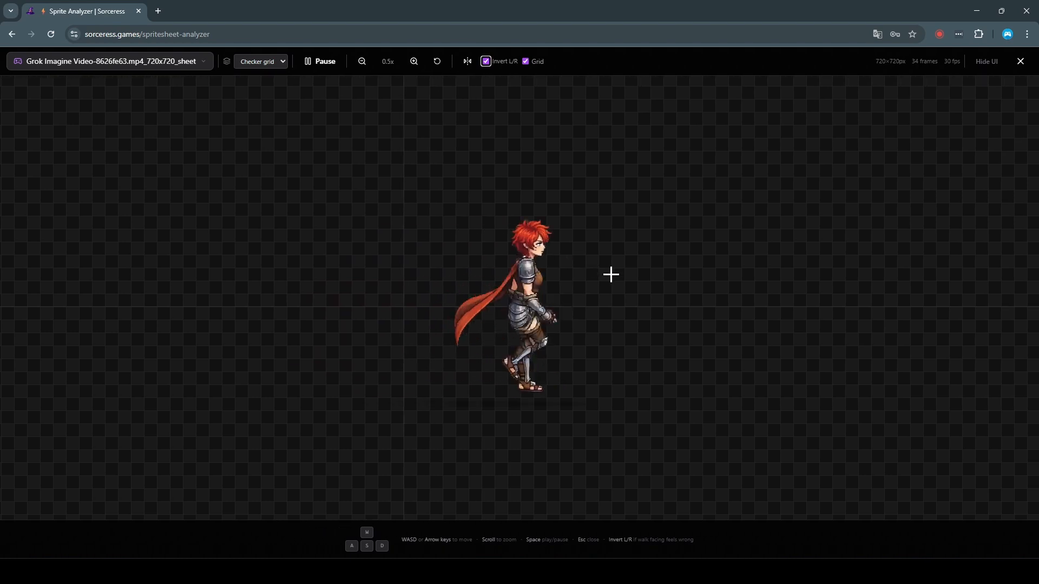
scroll(660, 425, down, 2)
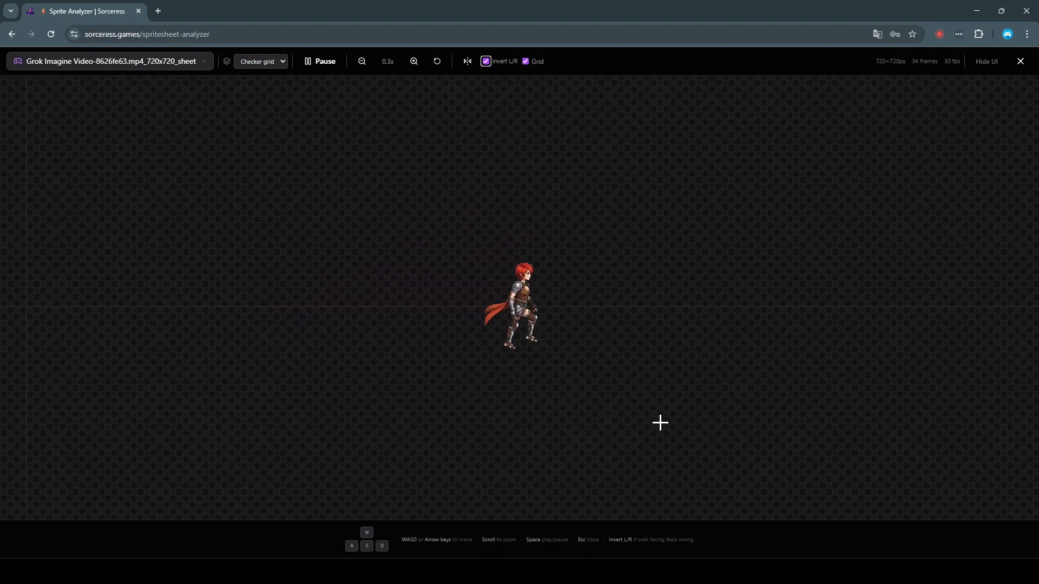
scroll(588, 318, up, 5)
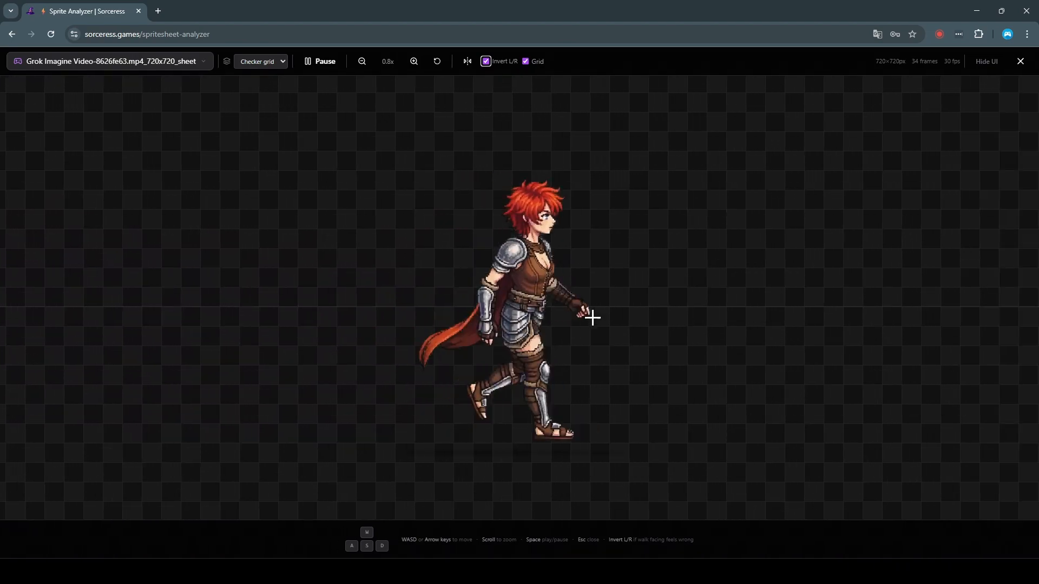
key(a)
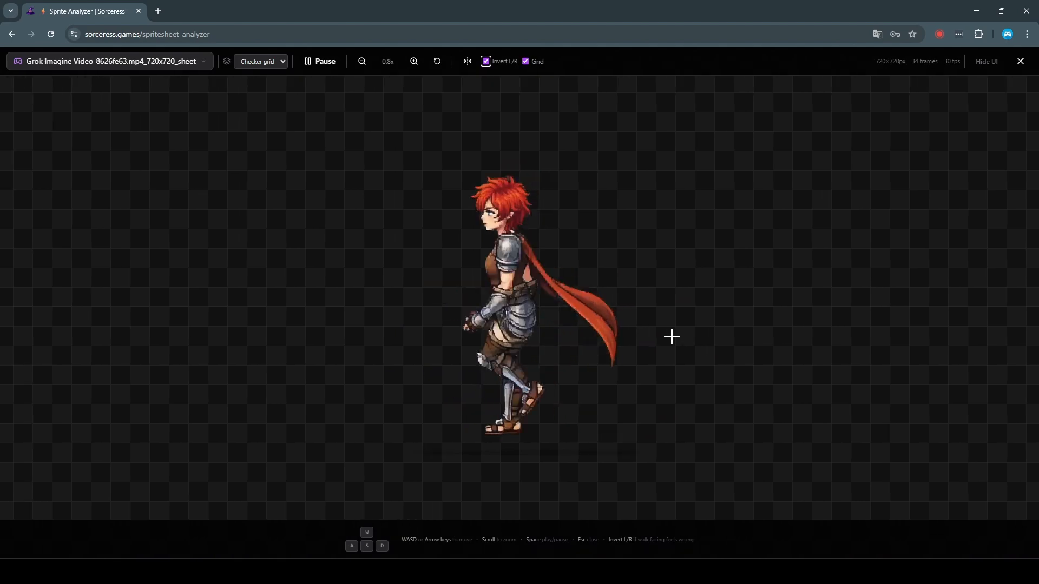
scroll(666, 338, down, 3)
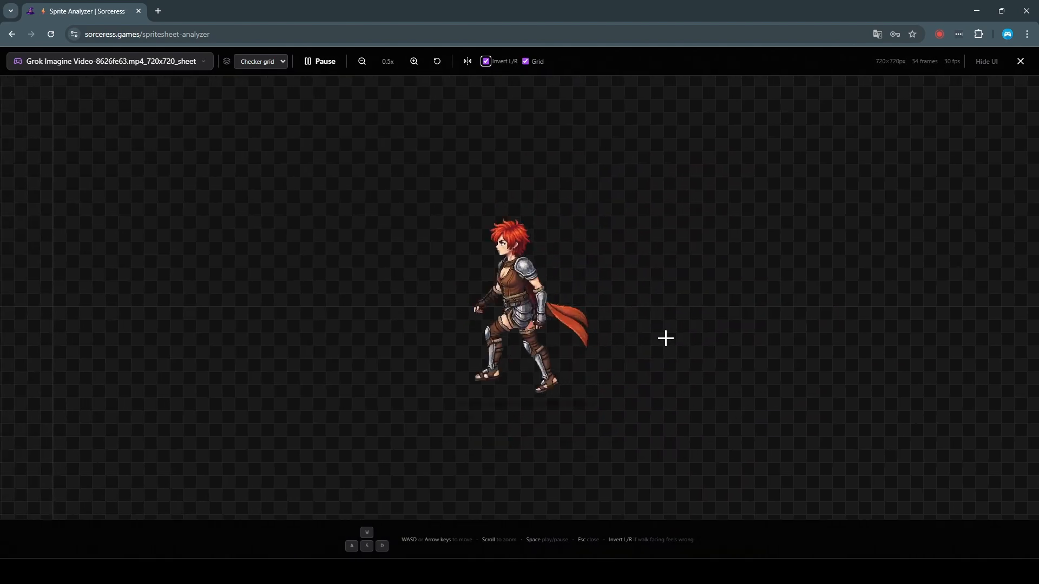
key(Escape)
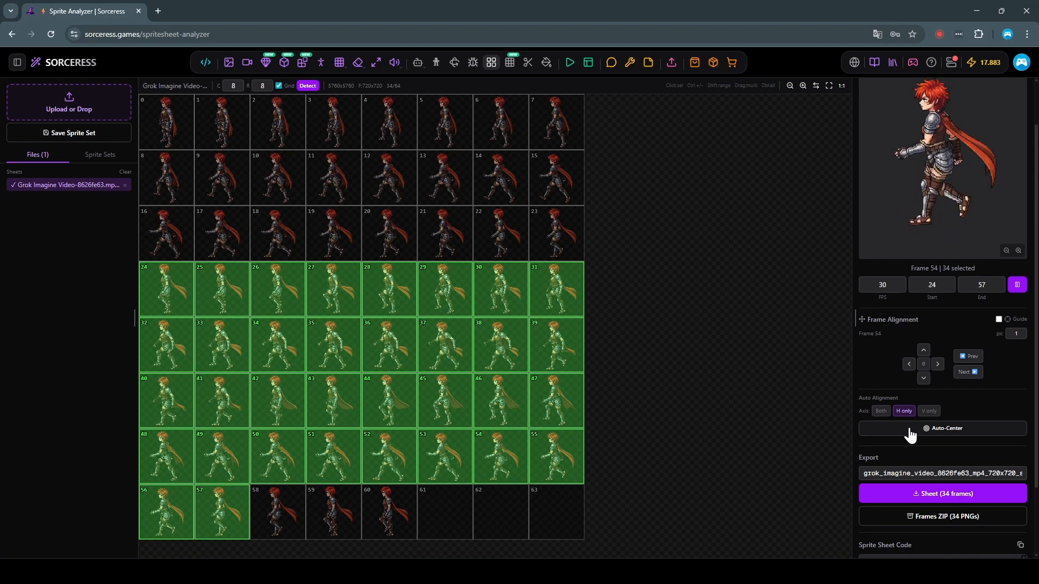
Step: Try auto-centering the selected frames horizontally only, vertically only and on both axes, comparing the results in the preview
click(911, 431)
scroll(931, 269, down, 1)
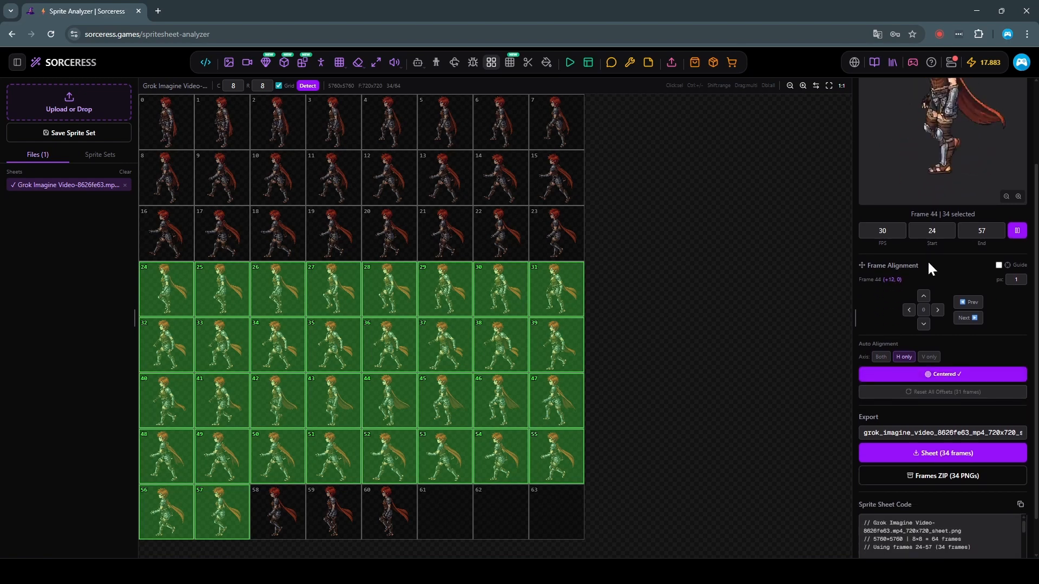
scroll(927, 260, up, 2)
click(936, 466)
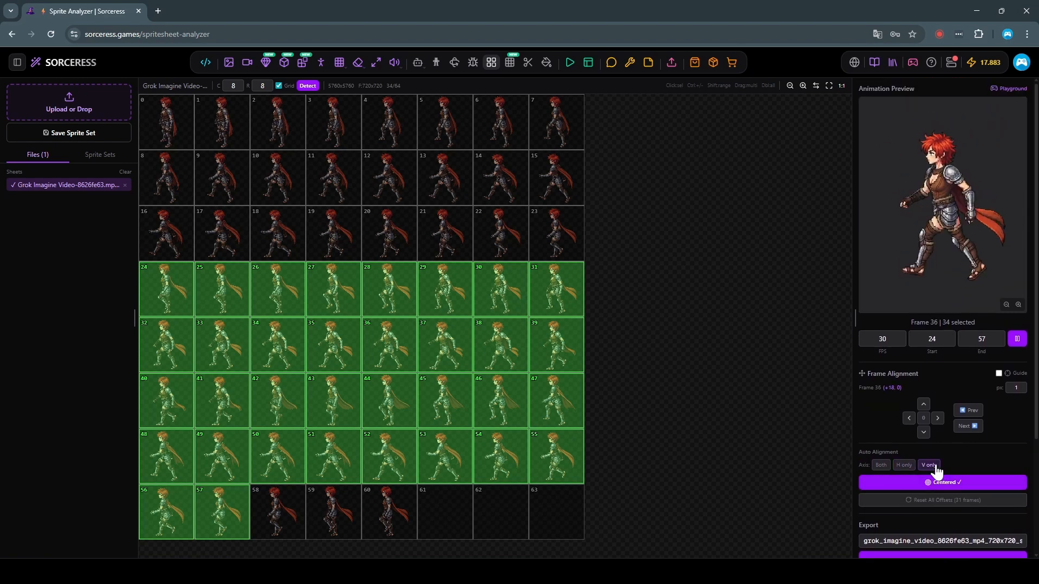
click(948, 486)
click(948, 486)
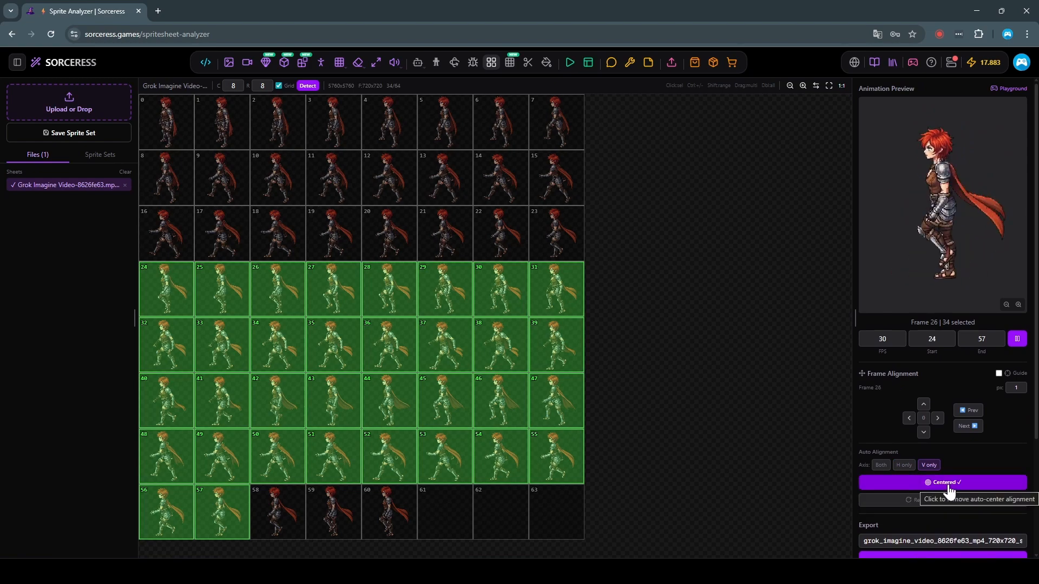
click(881, 466)
click(909, 492)
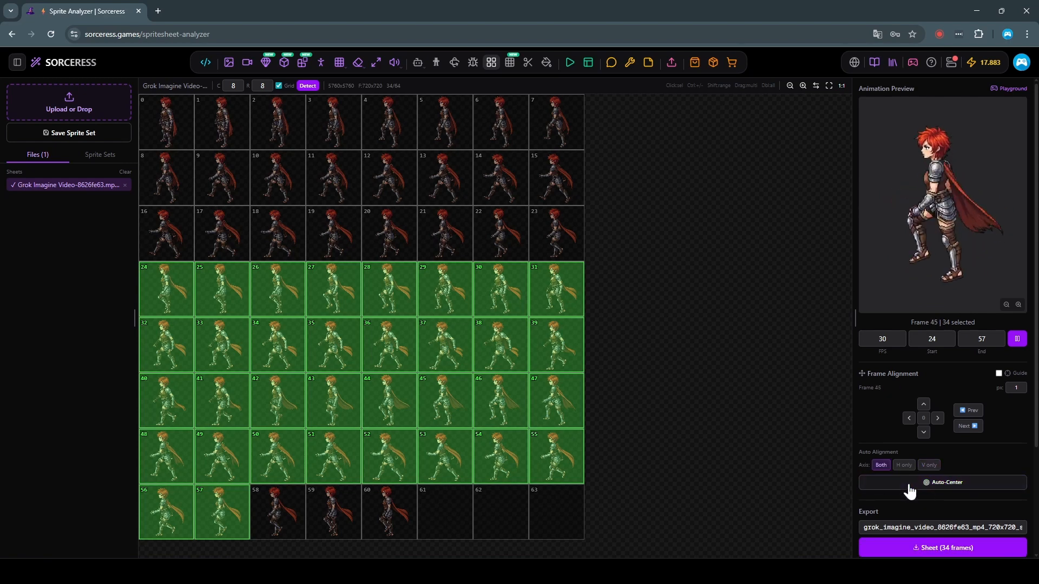
click(908, 487)
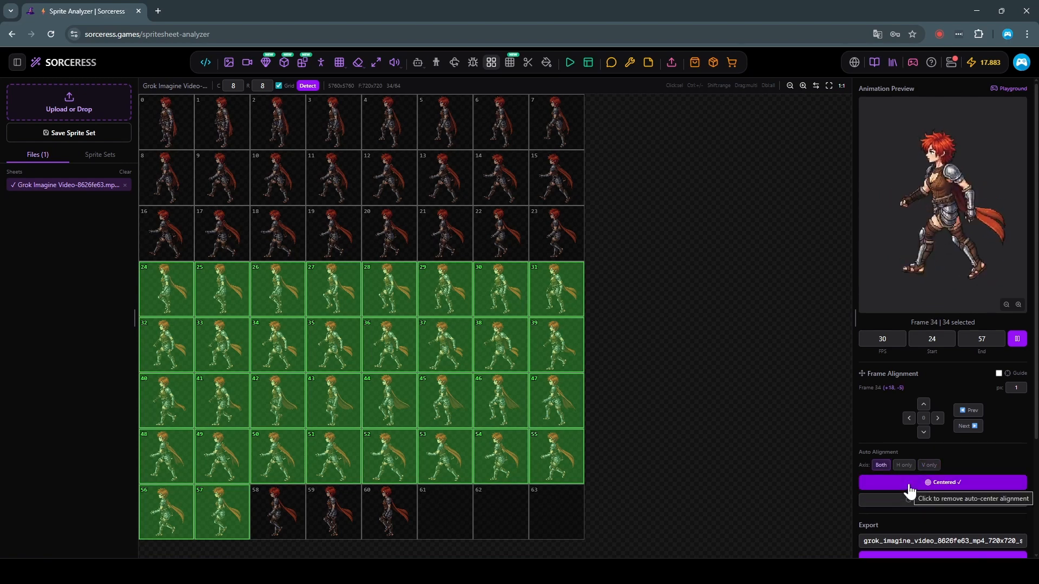
click(909, 485)
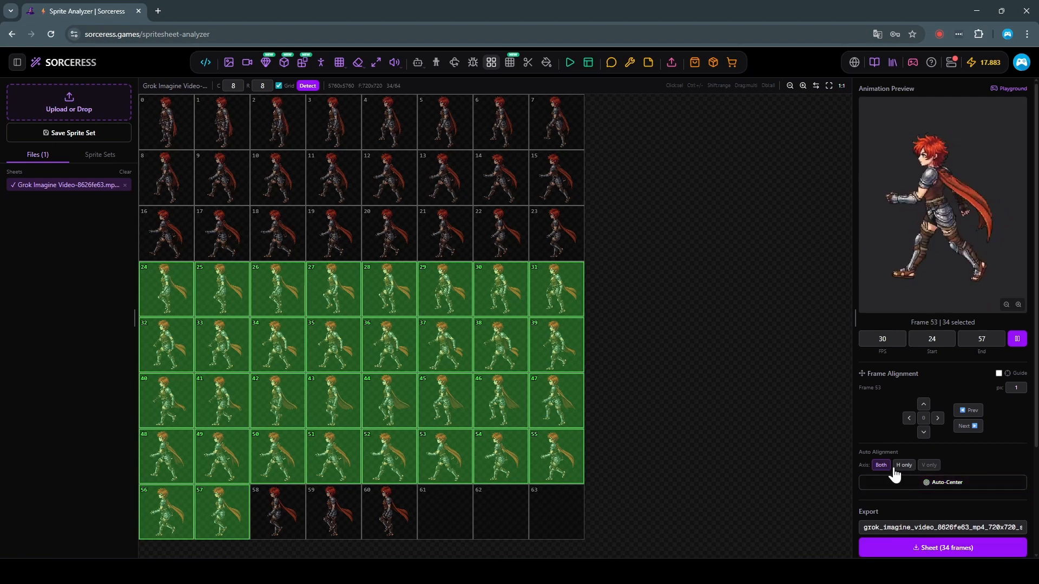
Step: Auto-center the selected frames horizontally only and export them as a sprite sheet named Walk_West
click(904, 465)
click(910, 483)
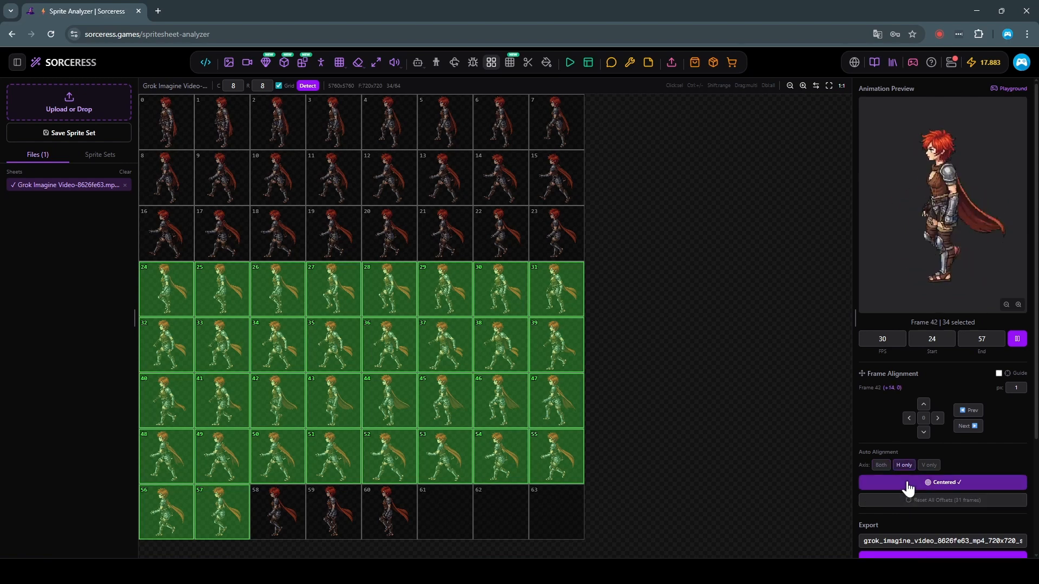
scroll(910, 488, down, 2)
text(Wal)
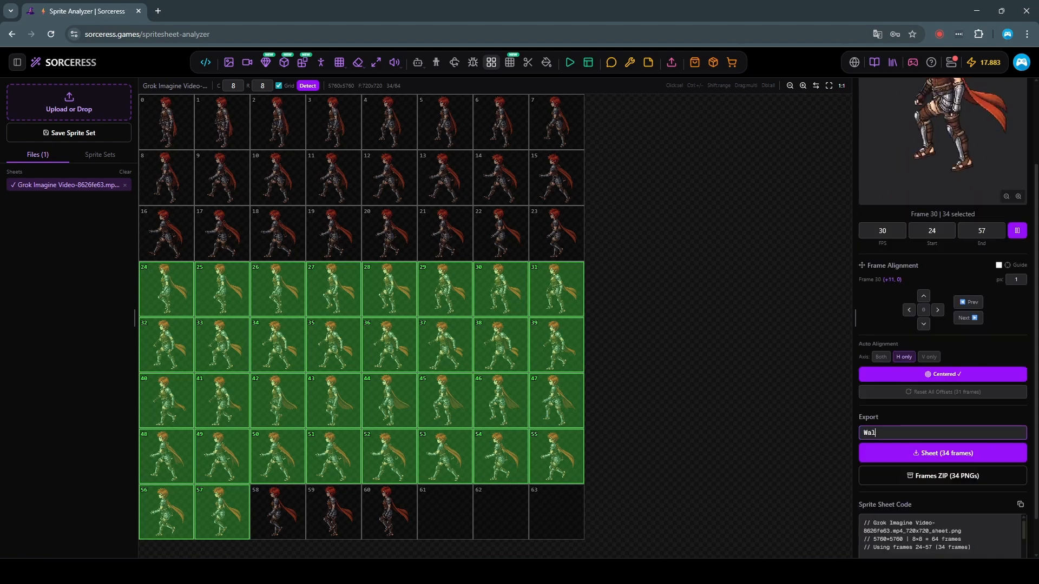
text(k_West)
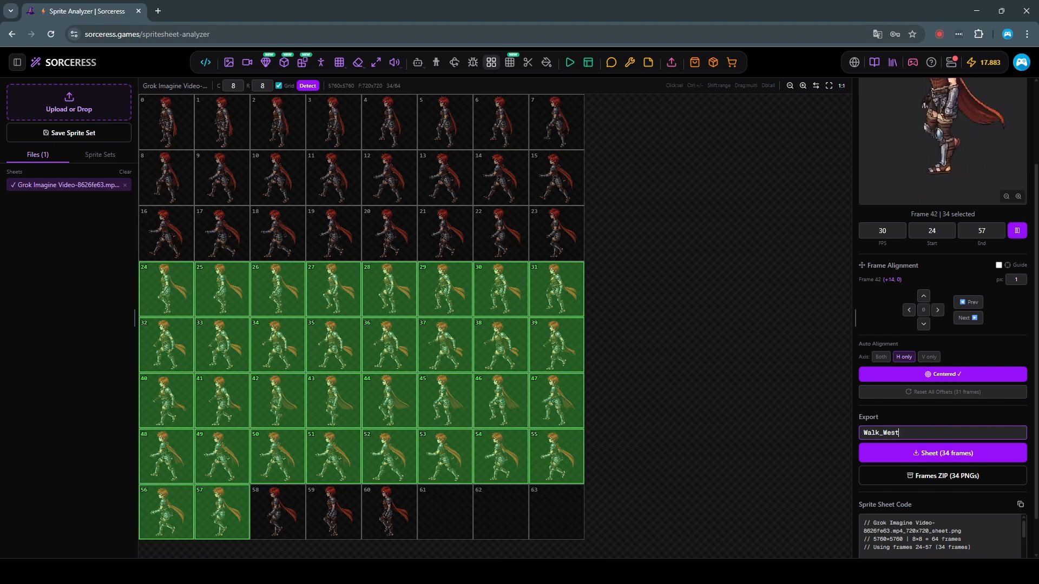
scroll(947, 433, down, 1)
click(947, 410)
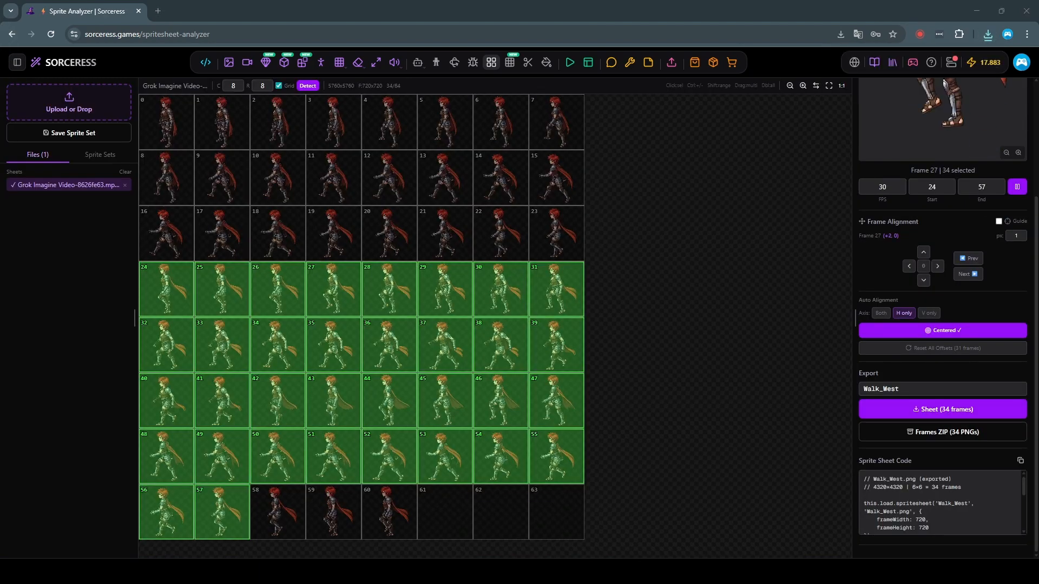
Step: Inspect the exported Walk_West.png sheet closely, comparing the frames' alignment, and close it
drag(206, 297, 492, 267)
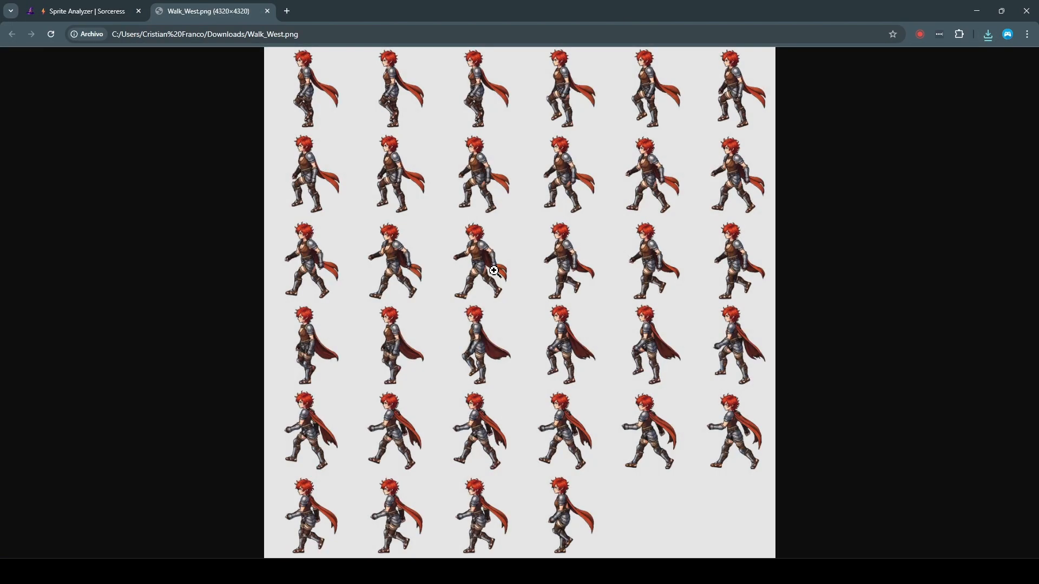
click(421, 220)
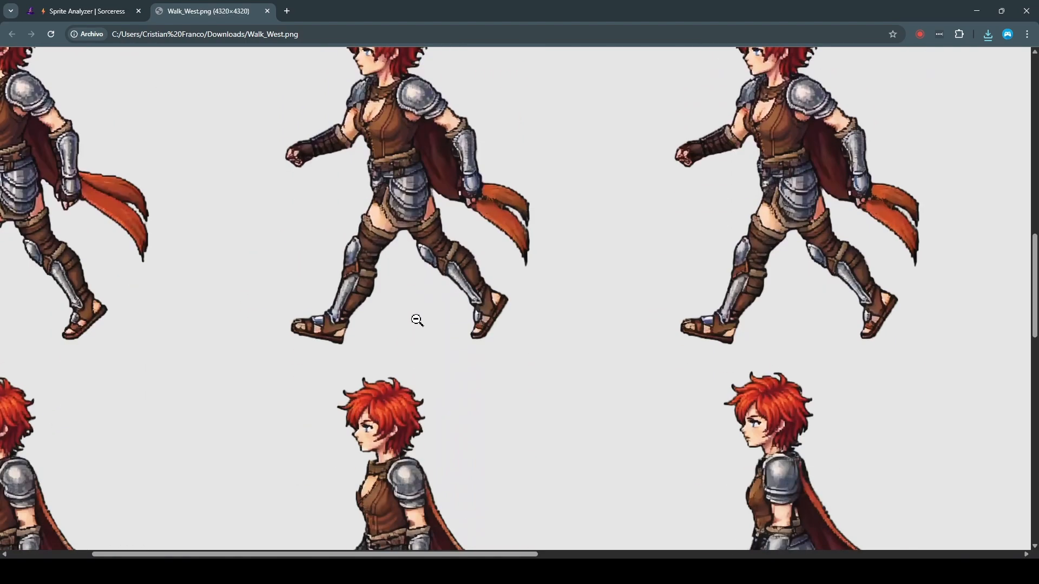
scroll(605, 367, up, 7)
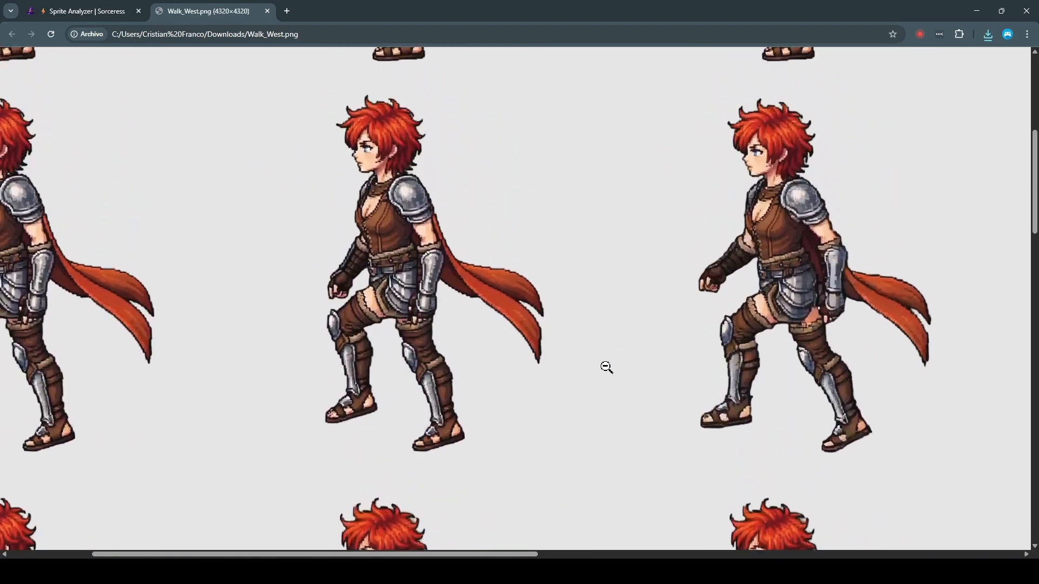
click(607, 362)
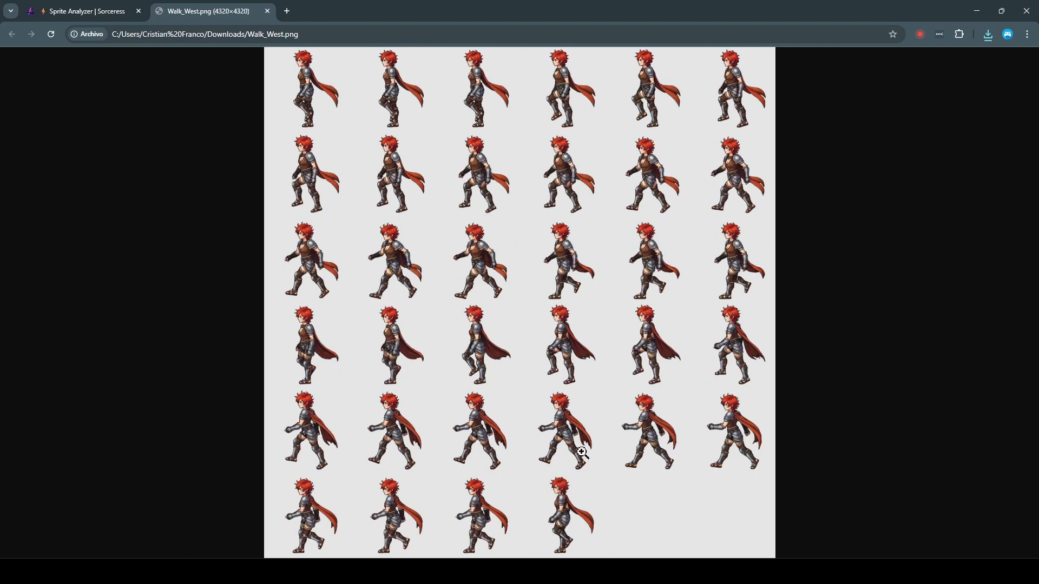
key(ctrl+w)
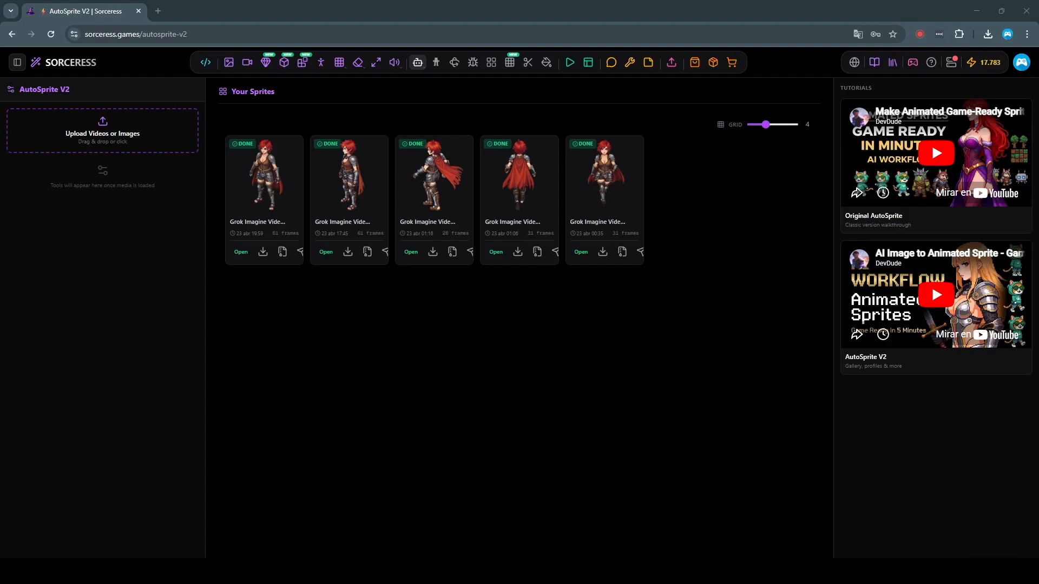
Step: Select all five finished character sprites and open them together in the Sprite Analyzer
click(297, 156)
click(376, 183)
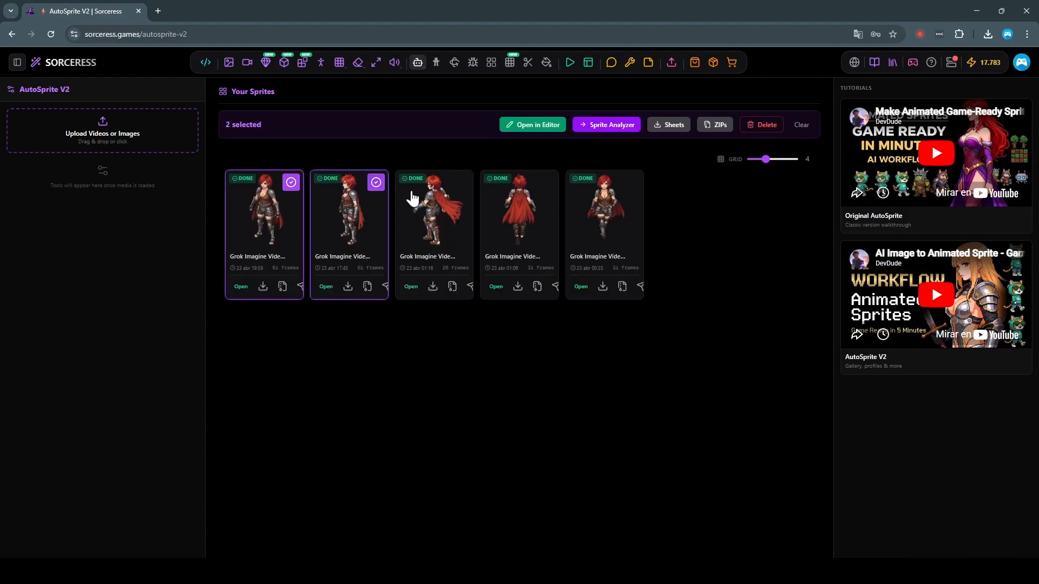
click(461, 183)
click(547, 183)
click(632, 183)
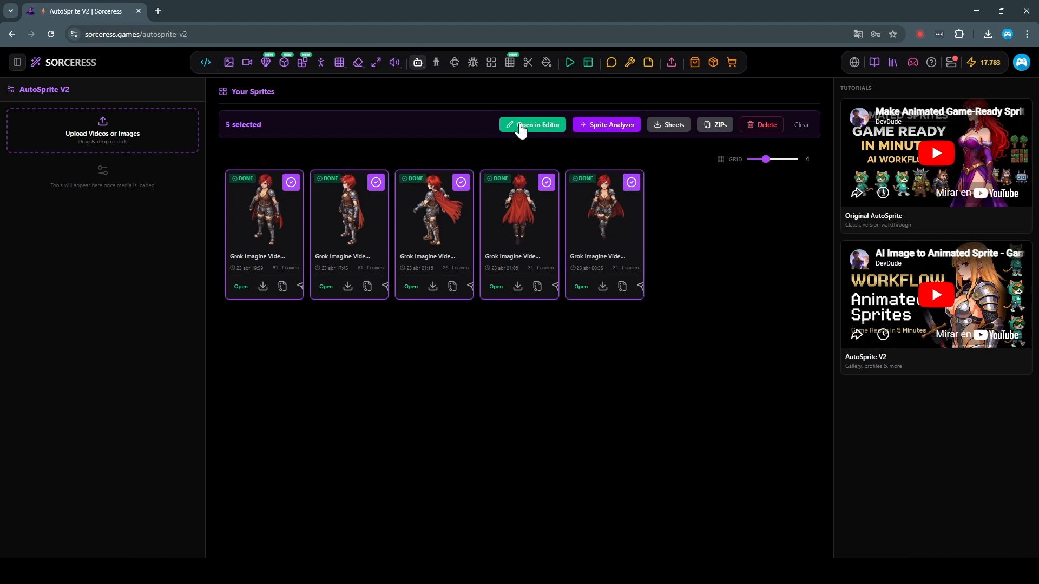
click(669, 124)
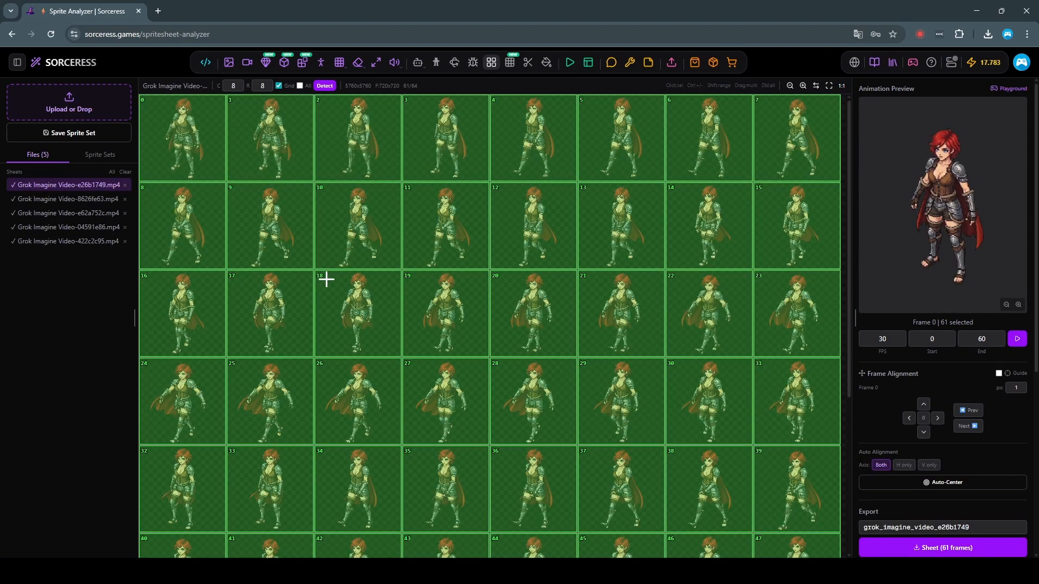
Step: Review the loaded walk sheets, including the back-facing one, and export all five sheets at once
click(84, 212)
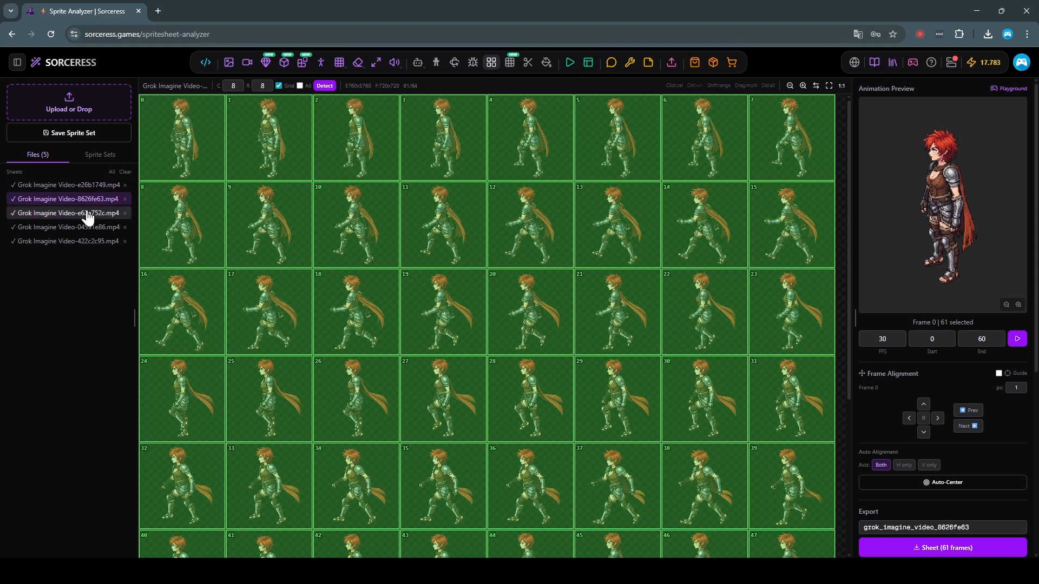
click(84, 227)
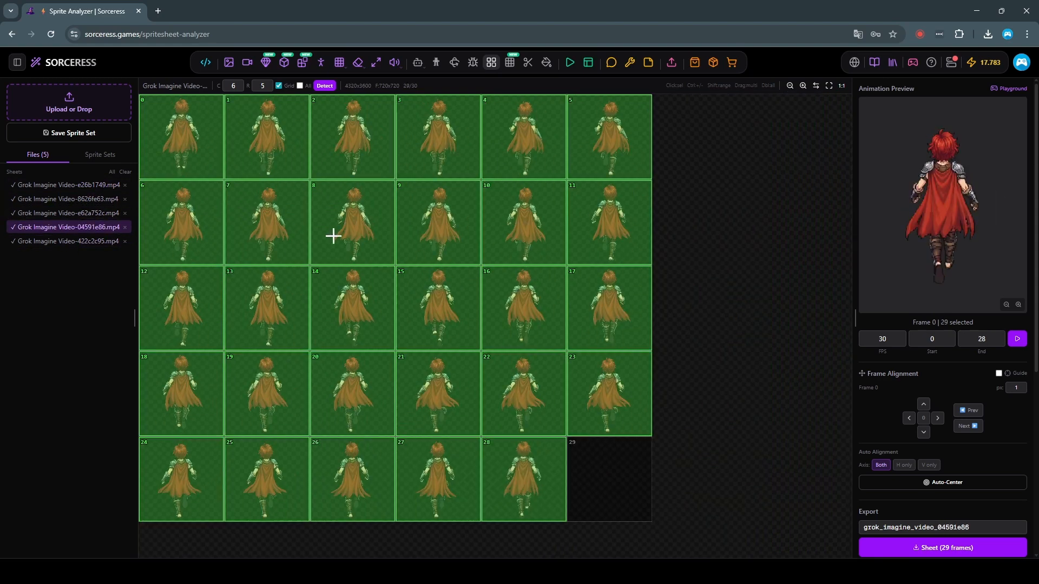
click(355, 228)
click(297, 230)
double_click(376, 229)
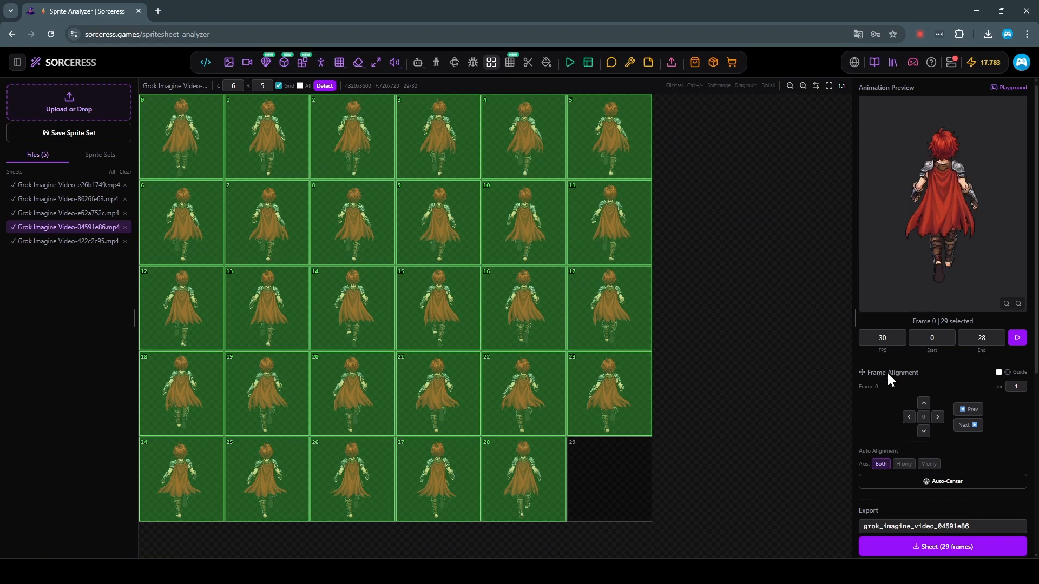
scroll(878, 374, down, 3)
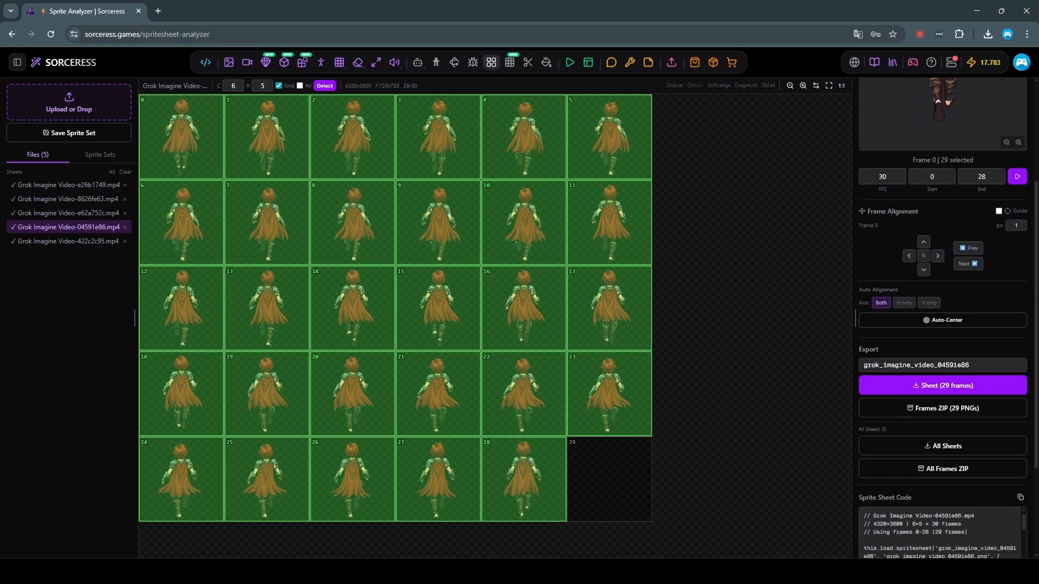
click(928, 449)
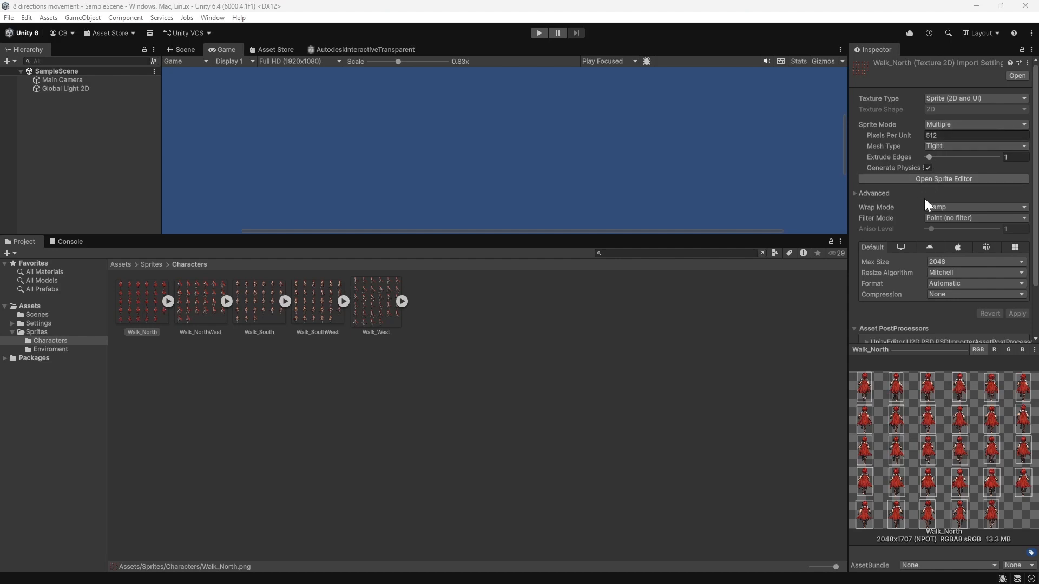
Step: Slice the Walk_North texture in the Sprite Editor using Grid By Cell Count with 6 columns and 5 rows
click(937, 179)
click(78, 37)
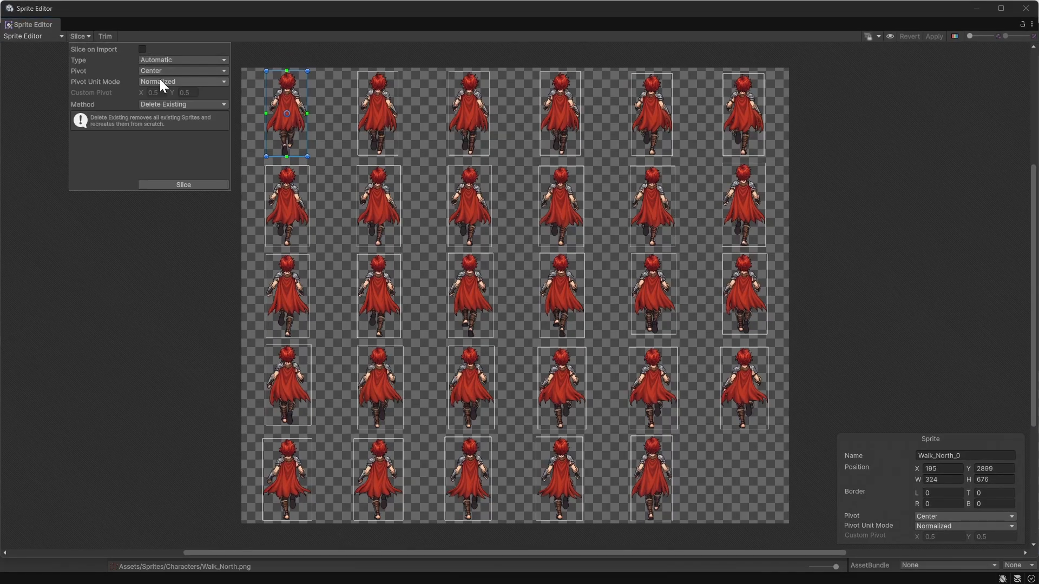
click(162, 61)
click(184, 98)
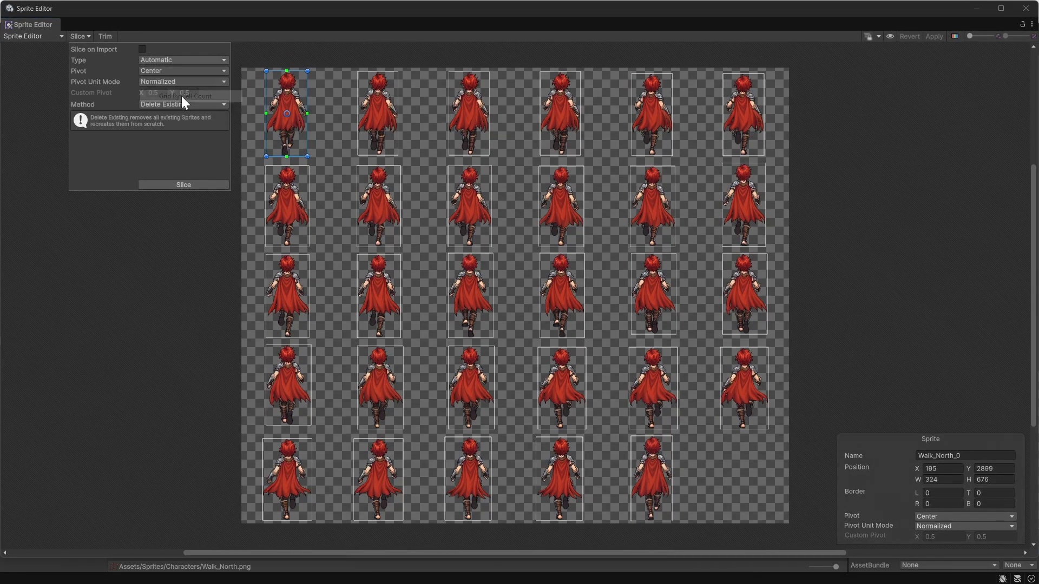
click(156, 72)
text(6)
click(219, 73)
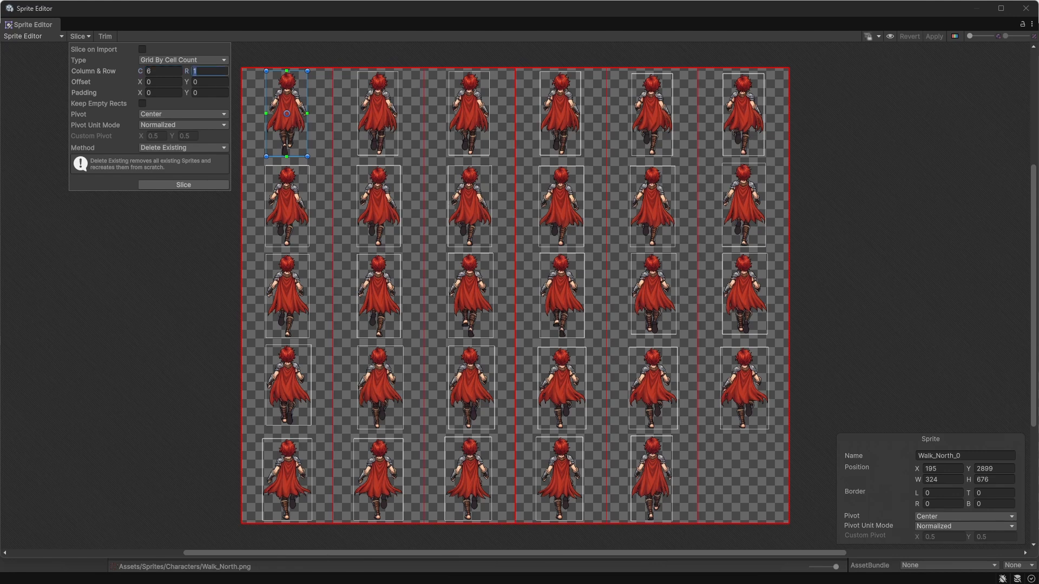
text(5)
click(178, 185)
Step: Check the first two sliced cells of Walk_North, apply the slicing and close the Sprite Editor
click(353, 124)
click(355, 124)
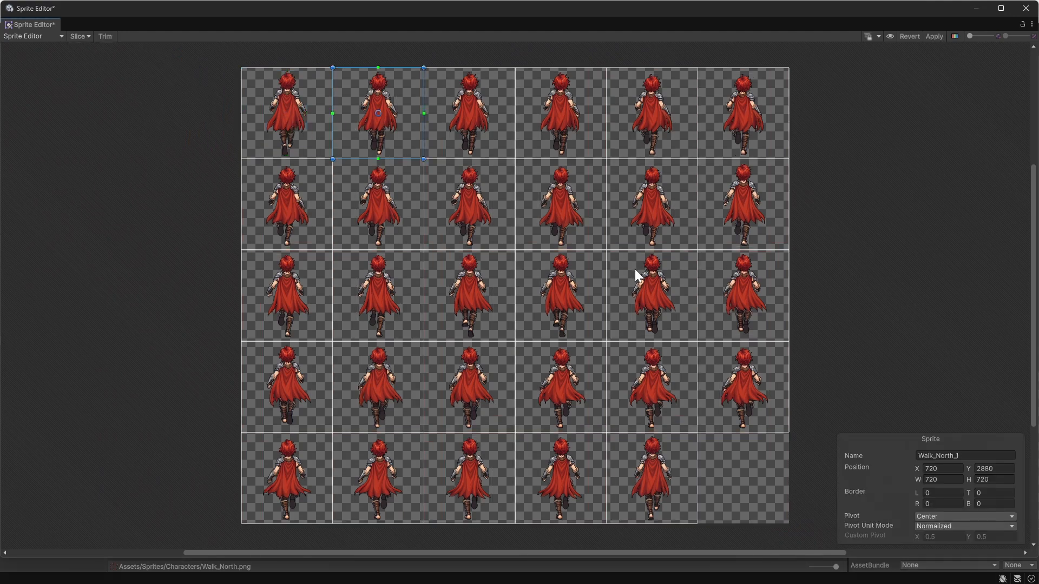
click(294, 121)
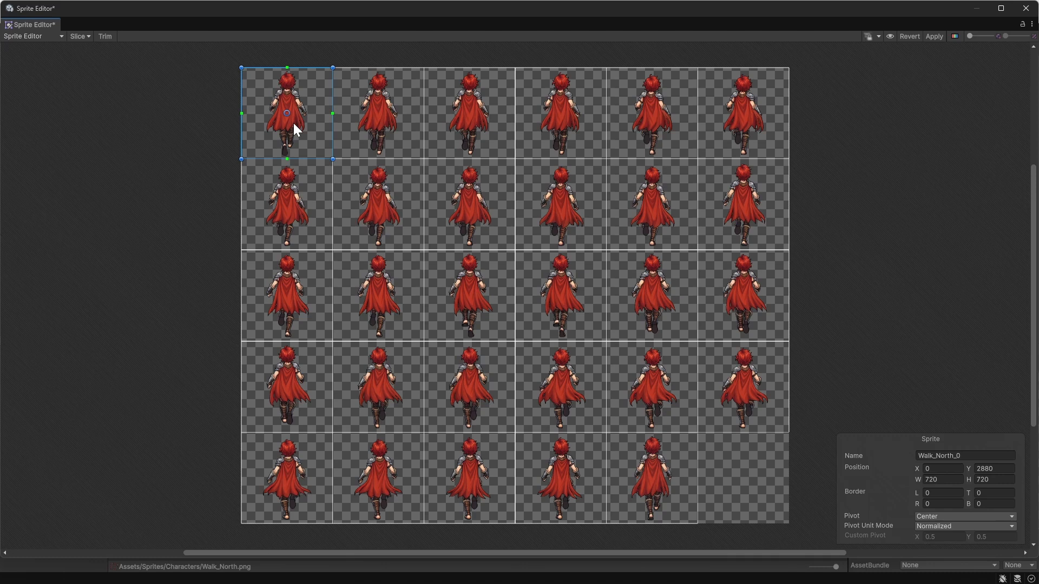
click(420, 119)
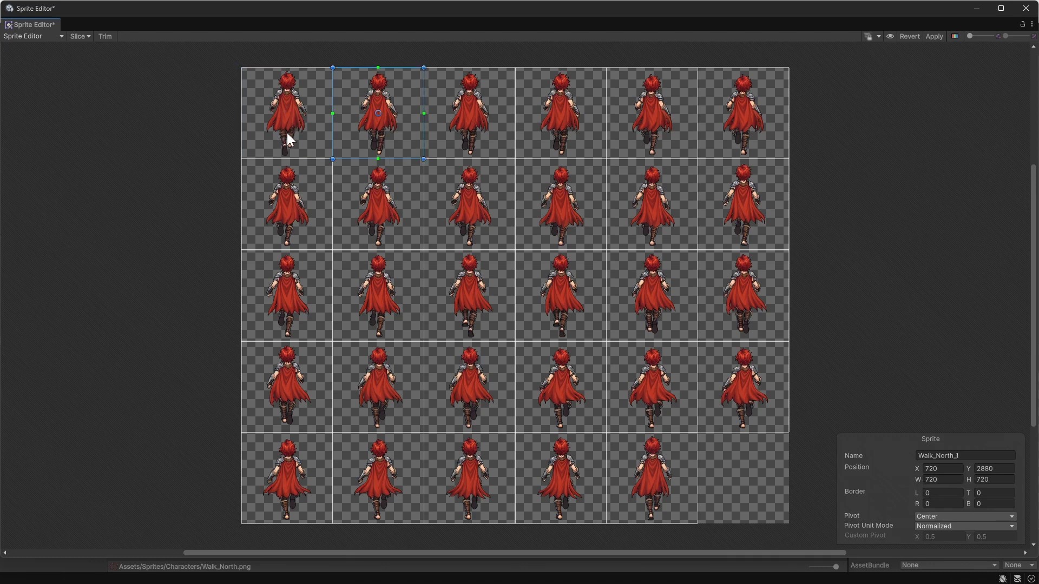
click(933, 37)
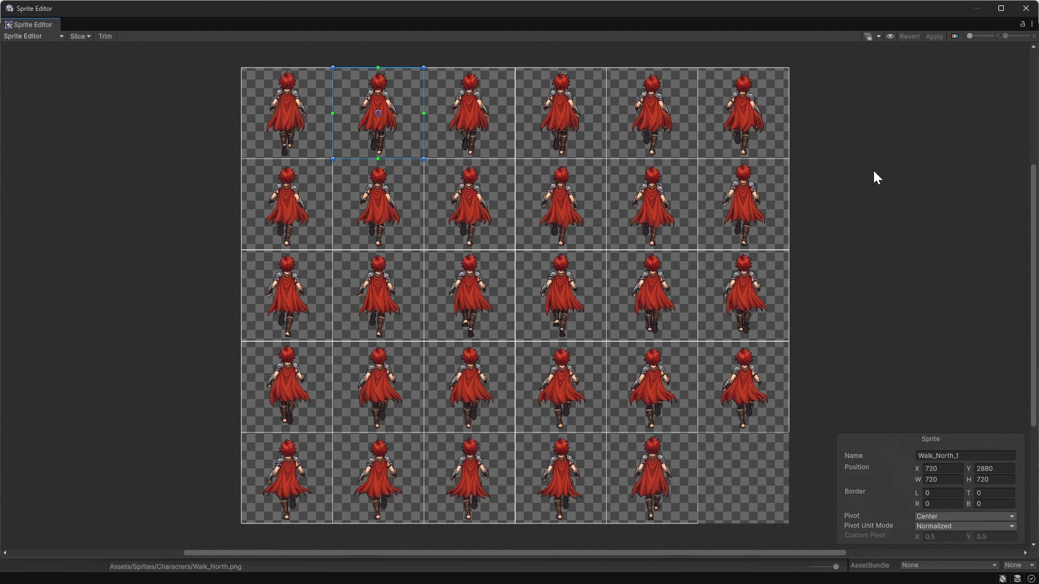
click(1018, 8)
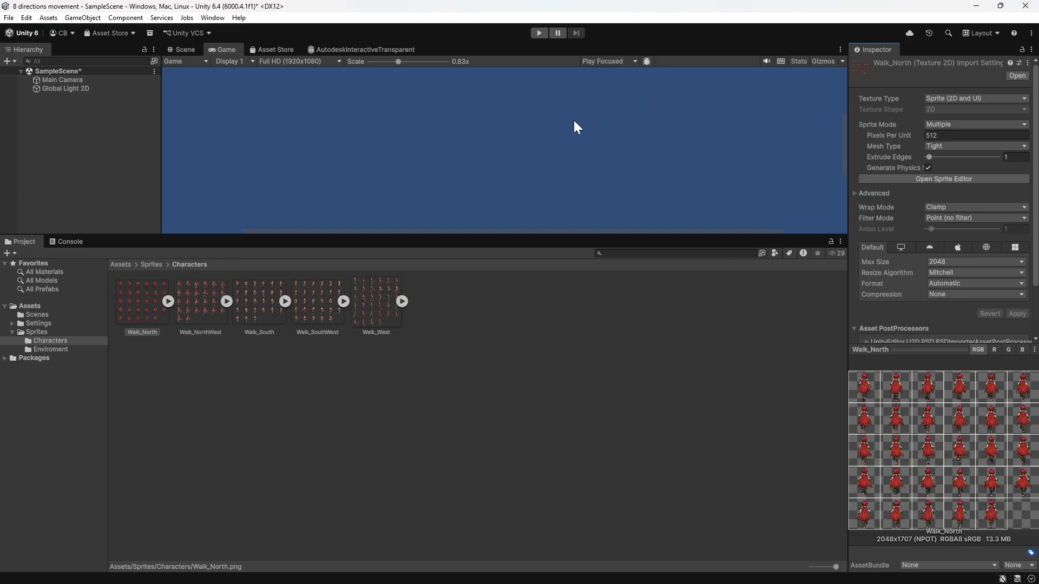
Step: Slice the Walk_NorthWest texture by cell count into 6 columns and 5 rows with the pivot at Center, and apply it
click(212, 303)
click(931, 181)
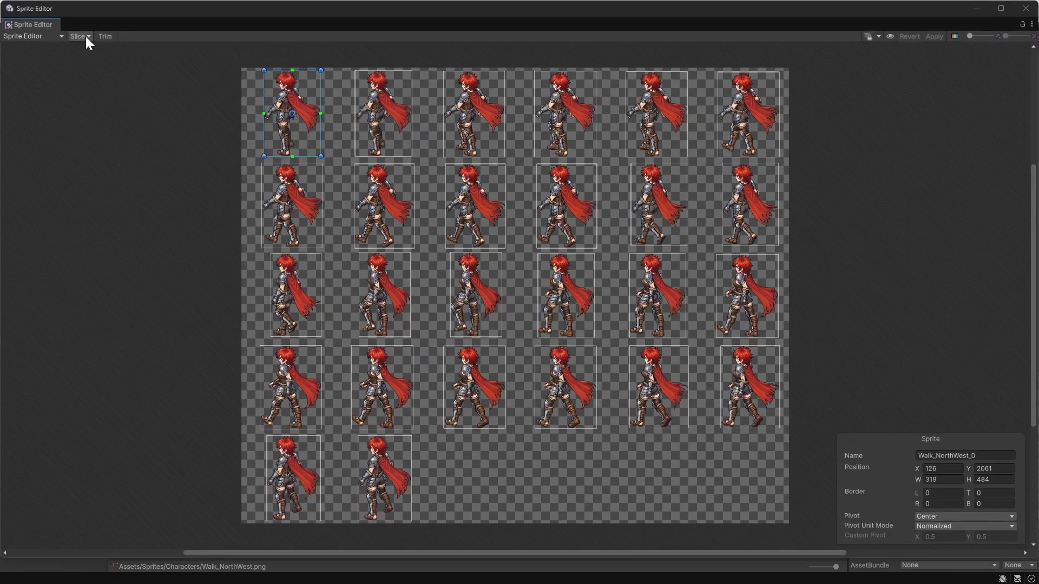
click(85, 37)
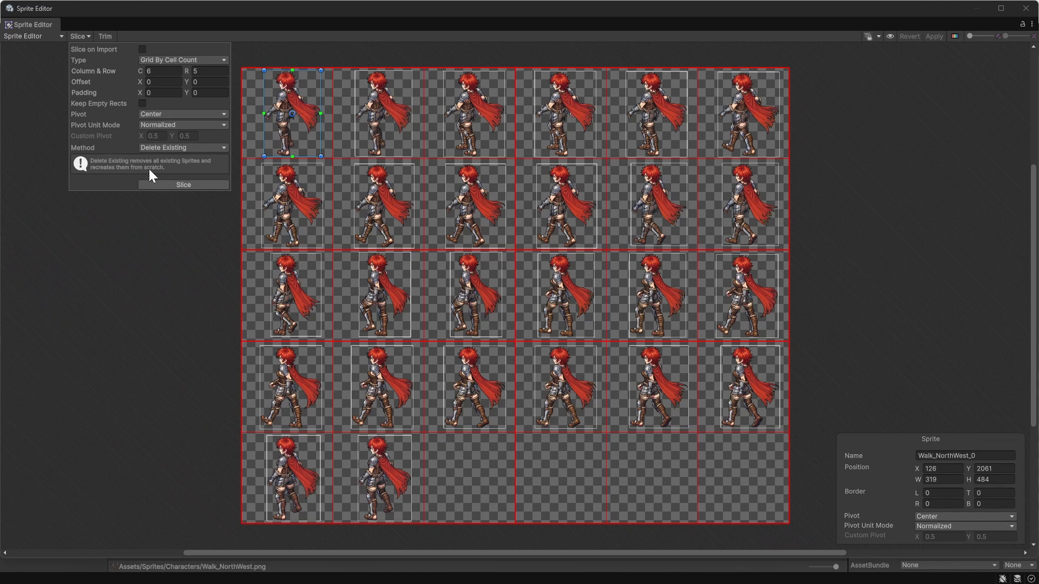
click(170, 185)
click(149, 117)
click(137, 125)
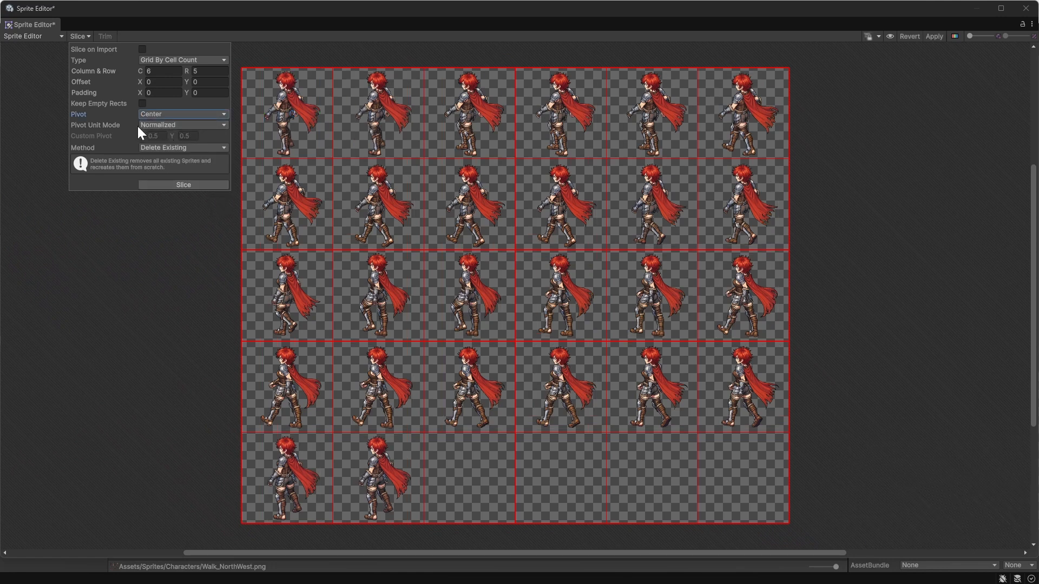
click(934, 37)
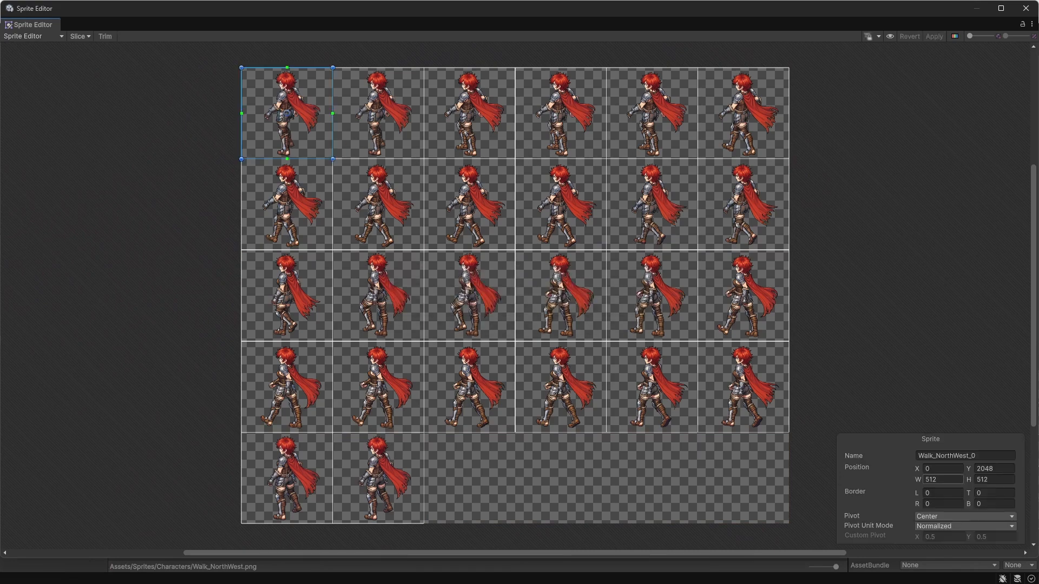
click(930, 480)
key(Escape)
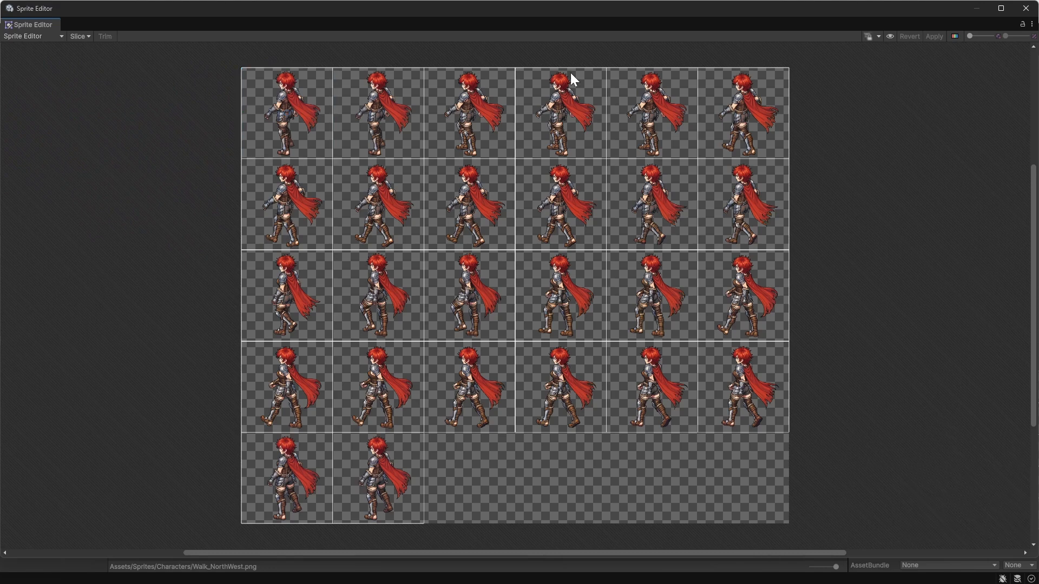
click(1026, 8)
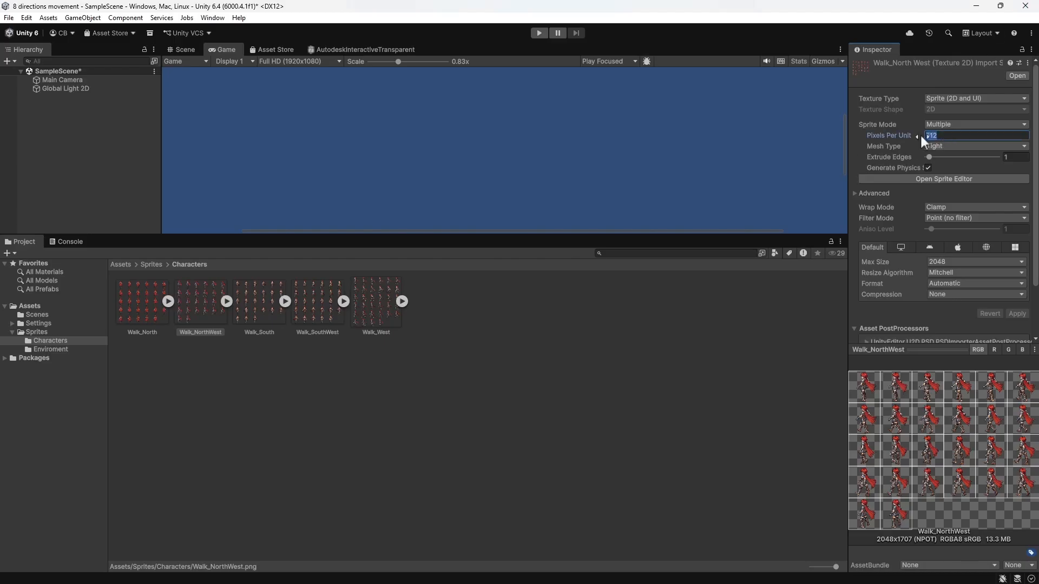
Step: Check the cell size of Walk_North in the Sprite Editor, set its Pixels Per Unit to 720 and apply
click(143, 304)
click(938, 179)
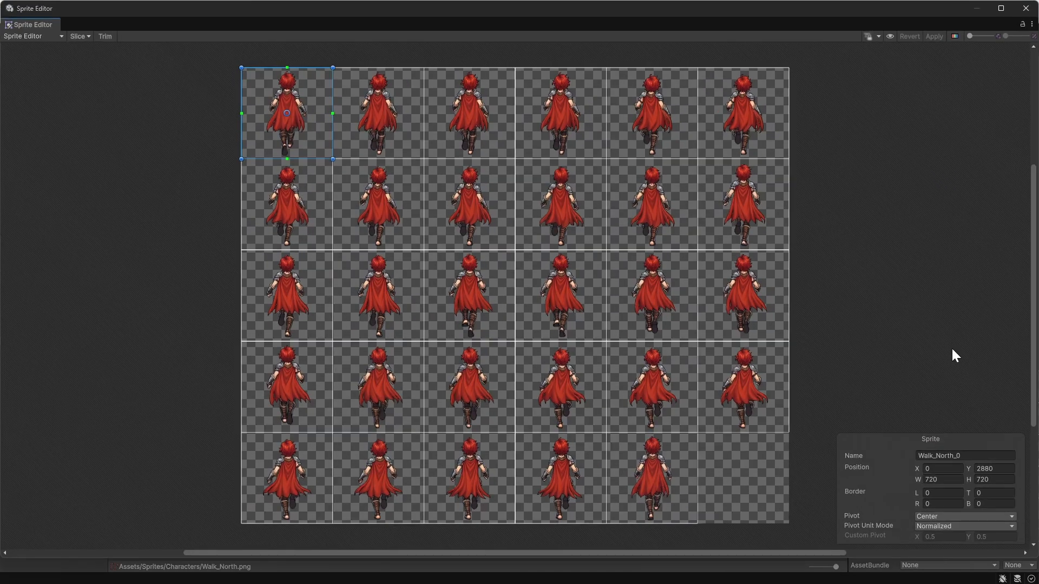
click(1026, 8)
text(720)
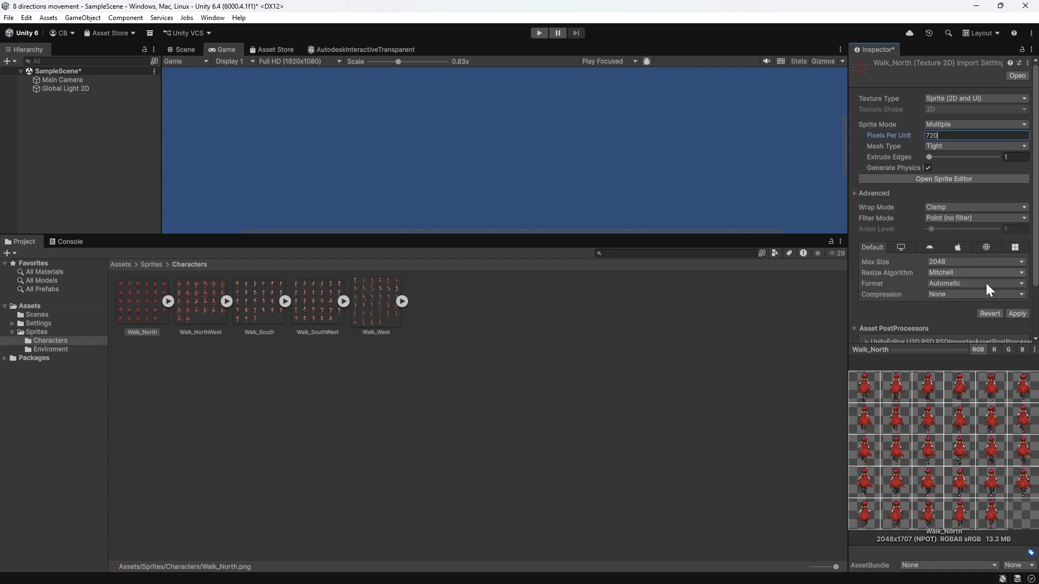
click(1017, 314)
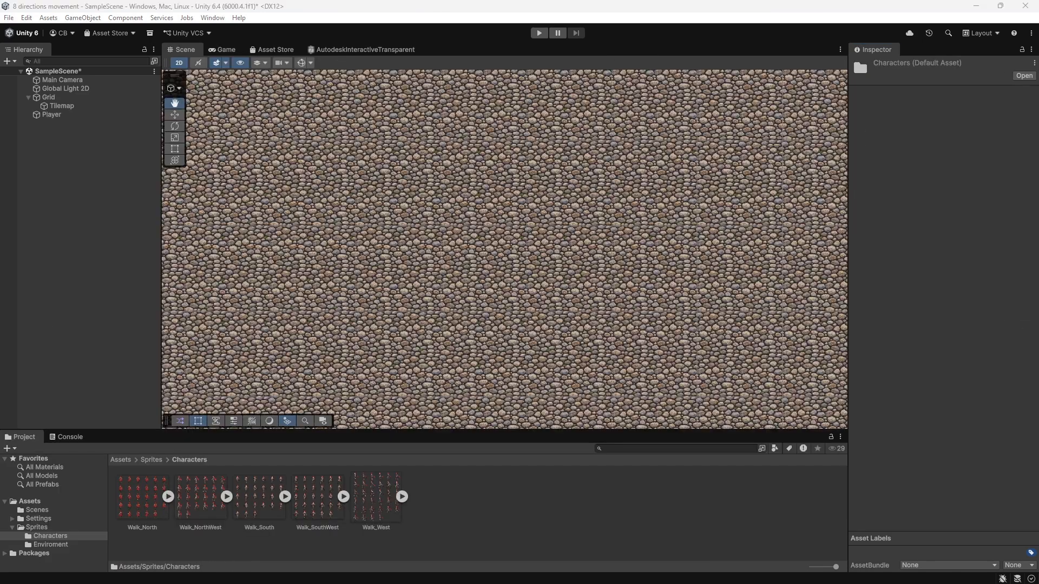
Step: Create an Animator Controller named Player_Animator in the Characters folder
click(65, 536)
right_click(499, 519)
mouse_move(541, 212)
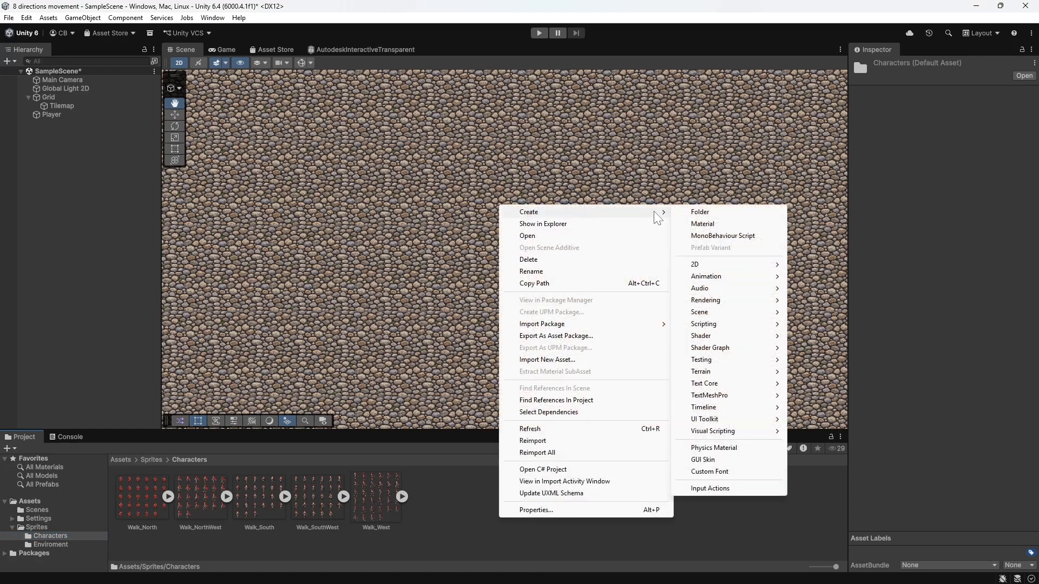
mouse_move(758, 276)
click(815, 281)
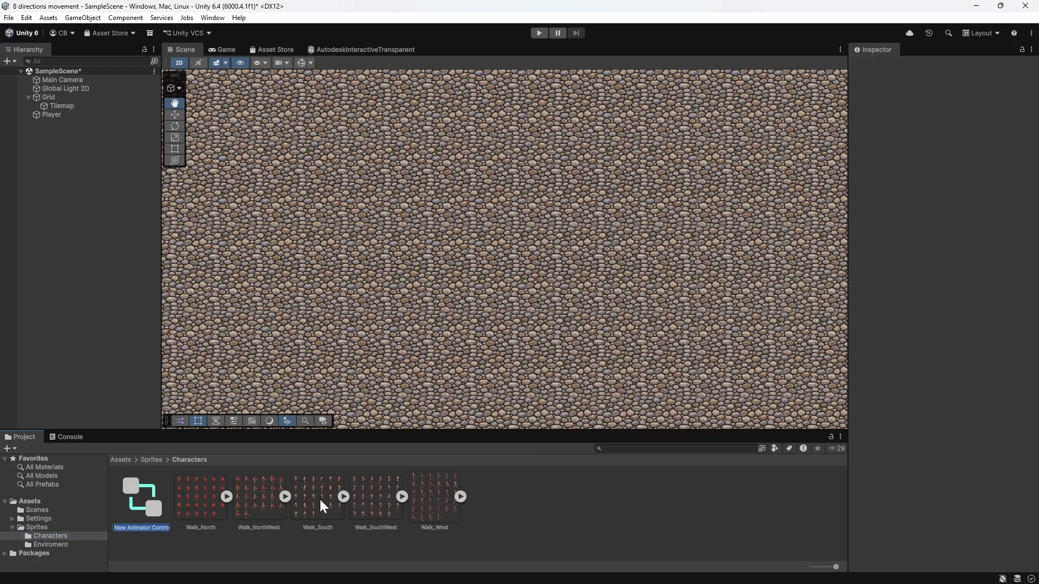
text(Player_Animator)
key(Return)
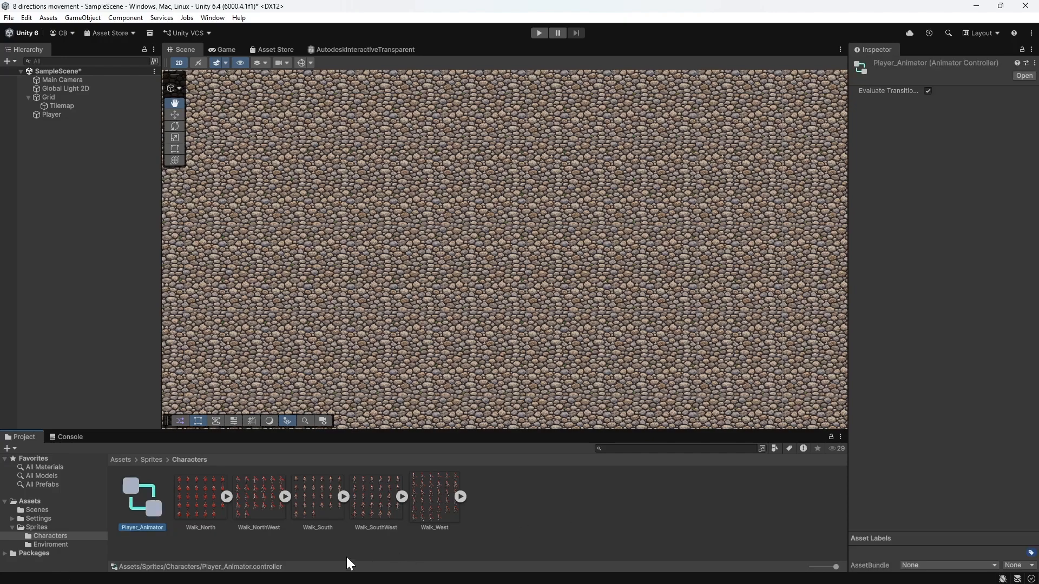
Step: Open the Player_Animator controller's state graph for editing
double_click(153, 501)
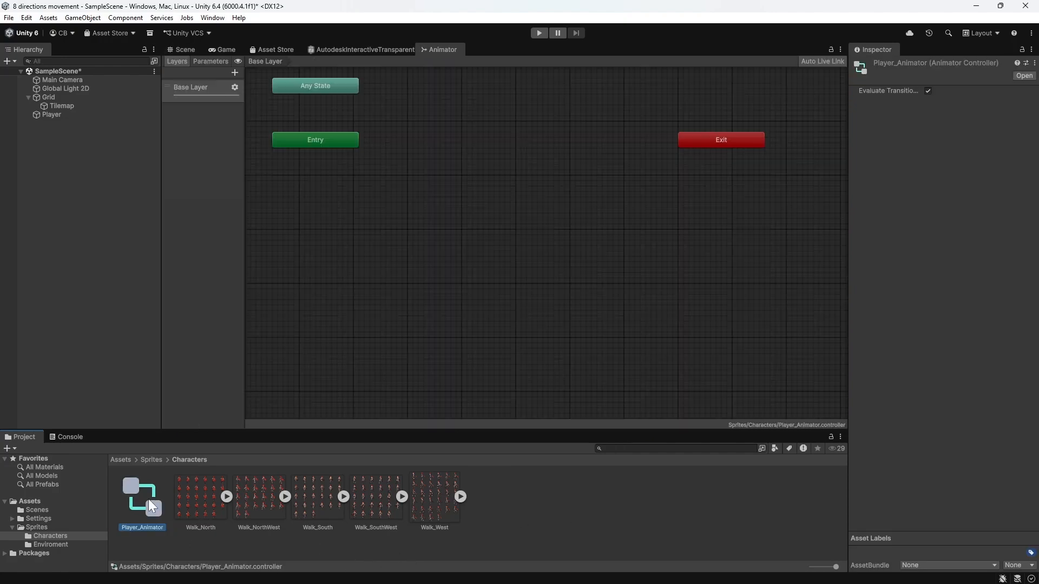
scroll(447, 191, down, 1)
drag(507, 197, 511, 301)
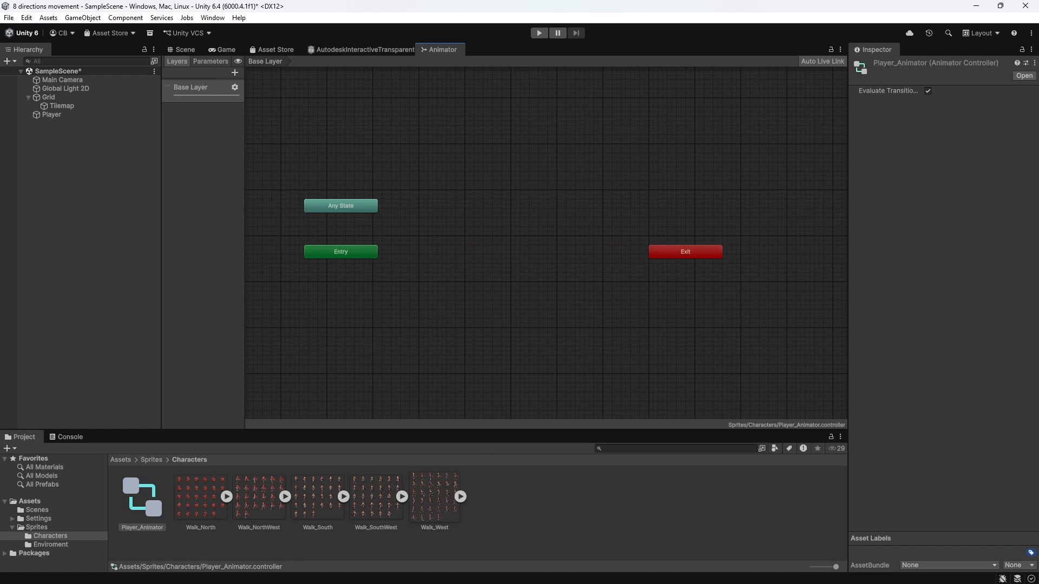
Step: Create an empty state in the Base Layer graph and name it Walk_North
right_click(489, 235)
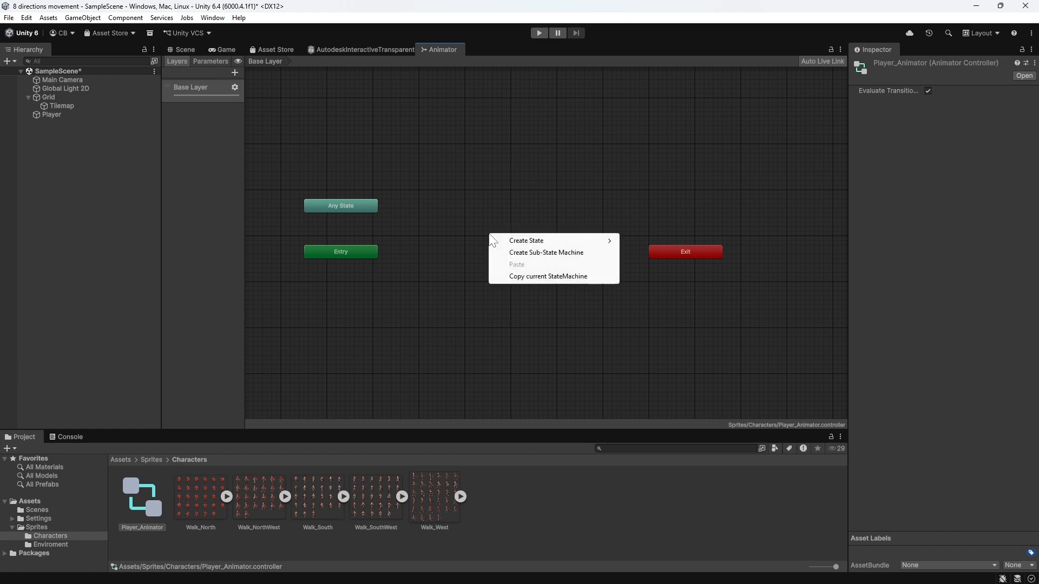
mouse_move(574, 242)
click(646, 241)
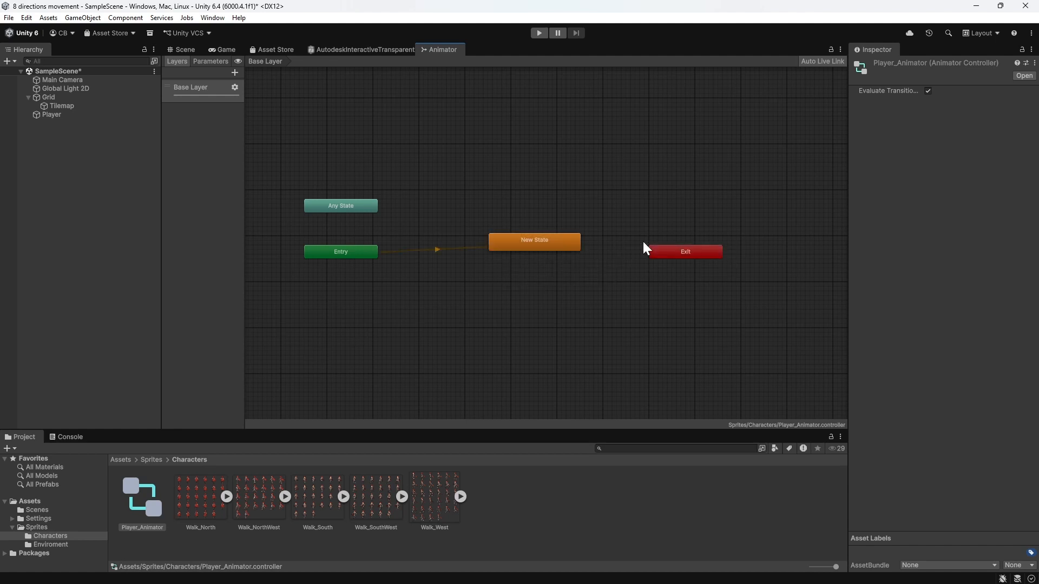
click(533, 245)
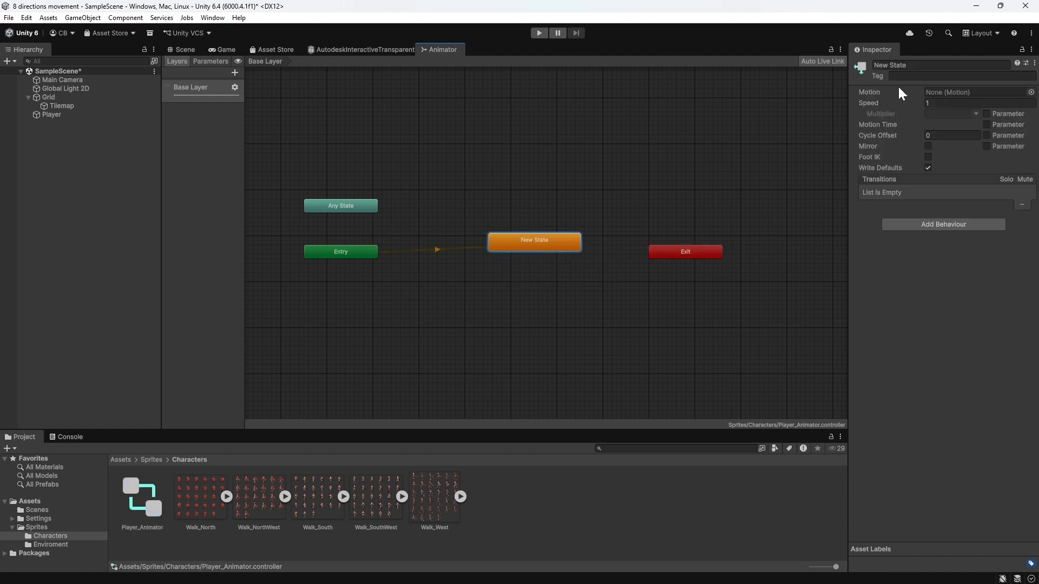
click(911, 65)
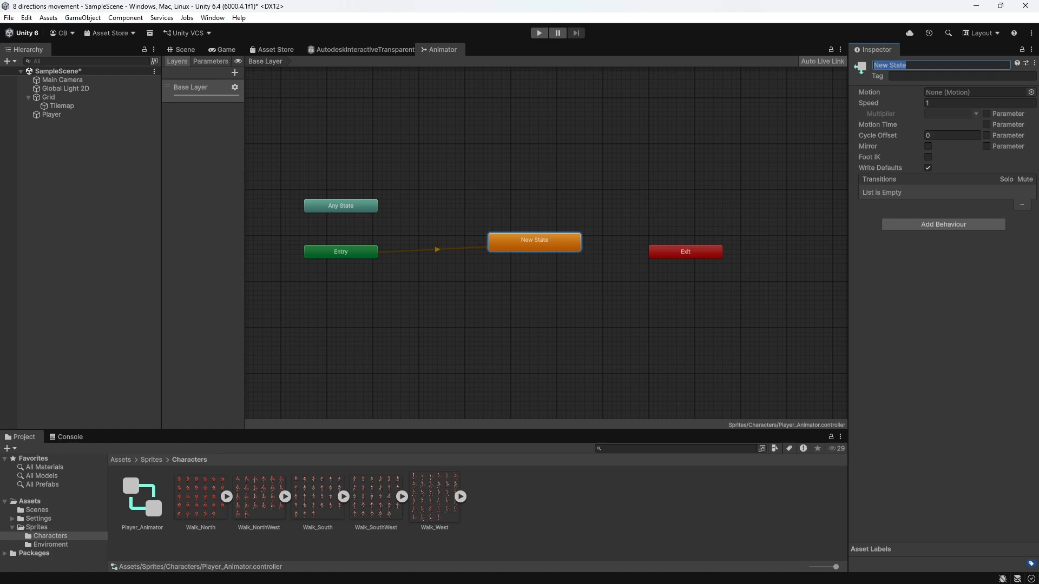
text(A)
text(Wa)
text(lk)
text(_North)
click(923, 244)
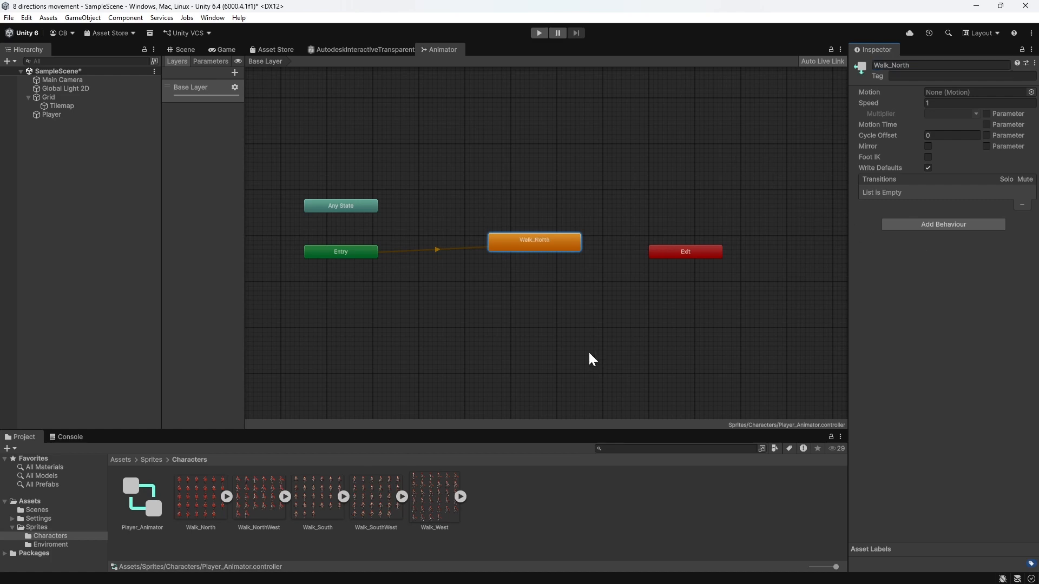
Step: Add another empty state to the graph below Walk_North
right_click(538, 301)
mouse_move(657, 311)
click(690, 306)
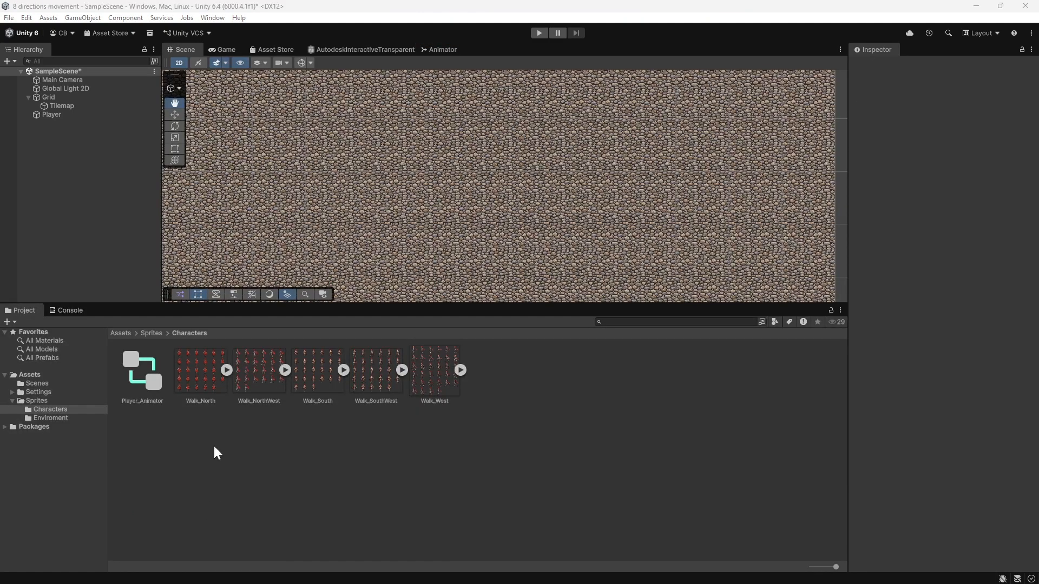
Step: Create an animation clip named North in the Characters folder from sprites Walk_North_0 through Walk_North_28 by placing them in the scene
click(229, 369)
click(281, 368)
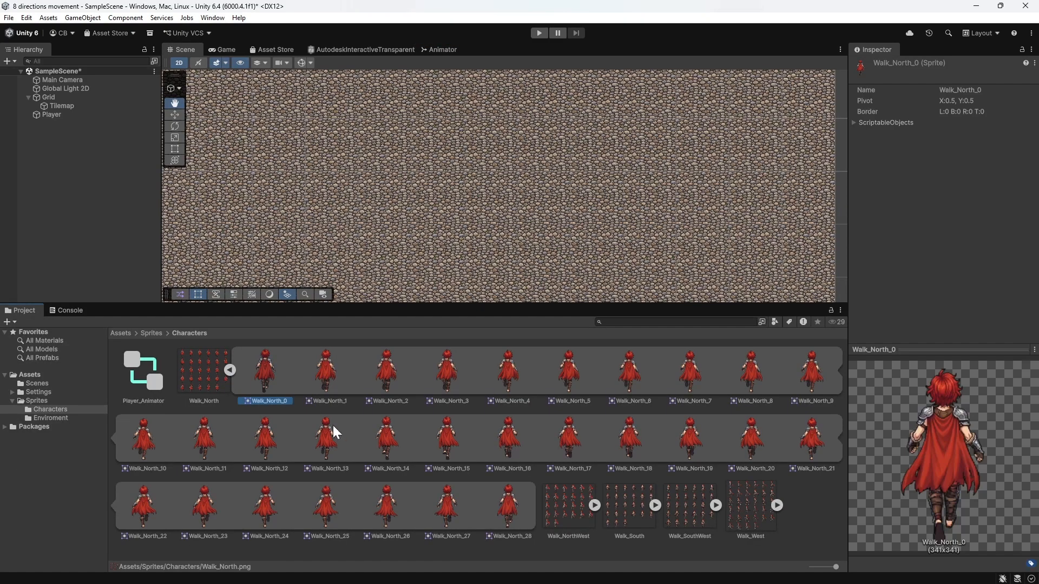
click(516, 508)
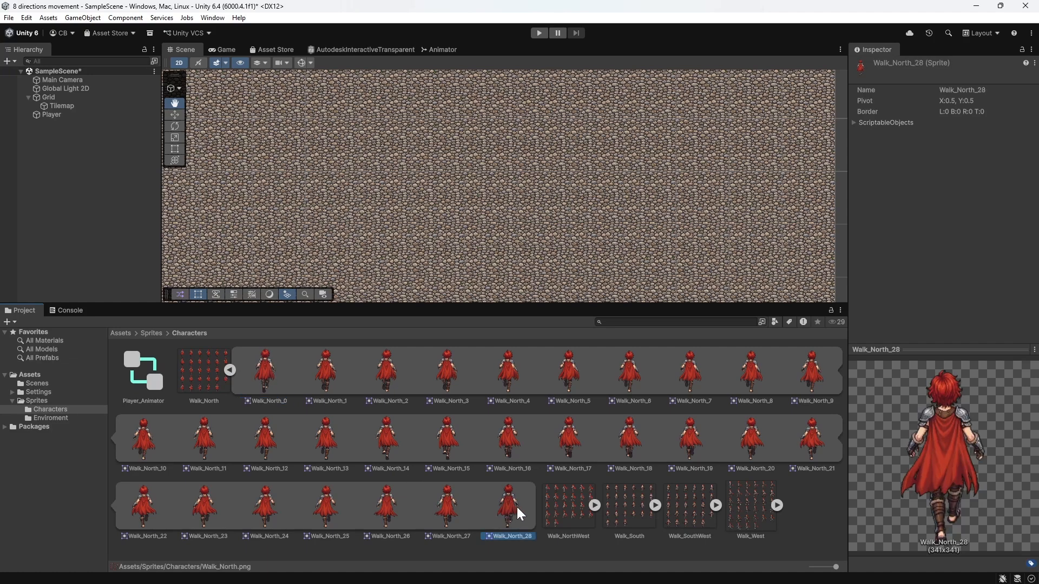
click(277, 388)
shift+click(509, 510)
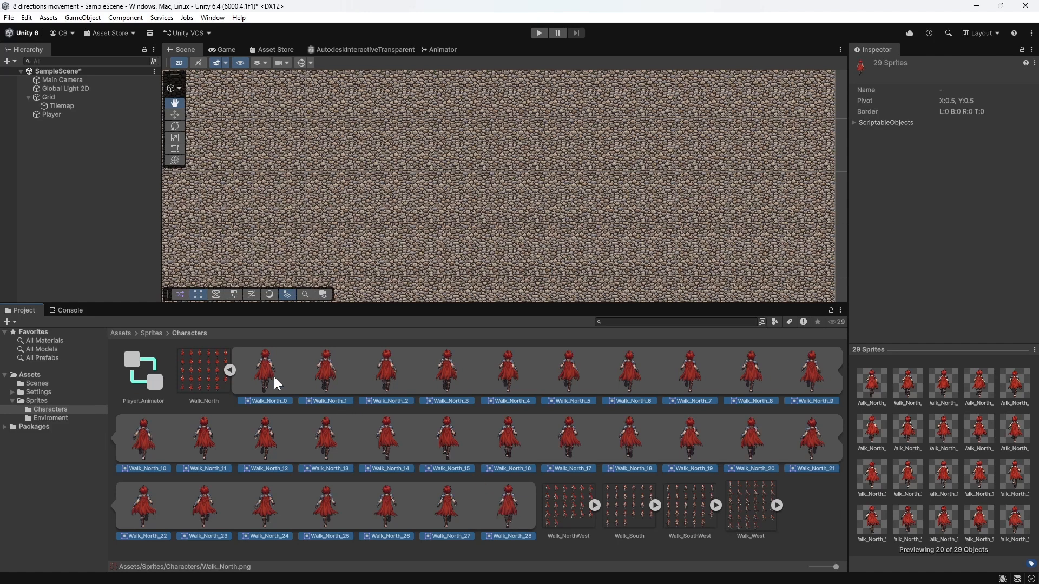
drag(274, 376, 373, 216)
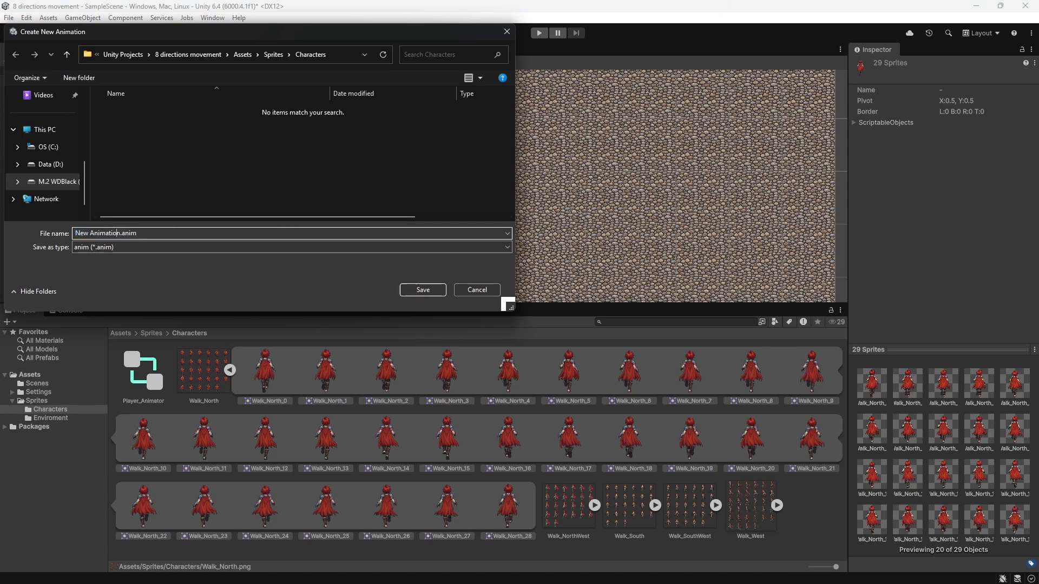
key(BackSpace)
text(North)
click(423, 290)
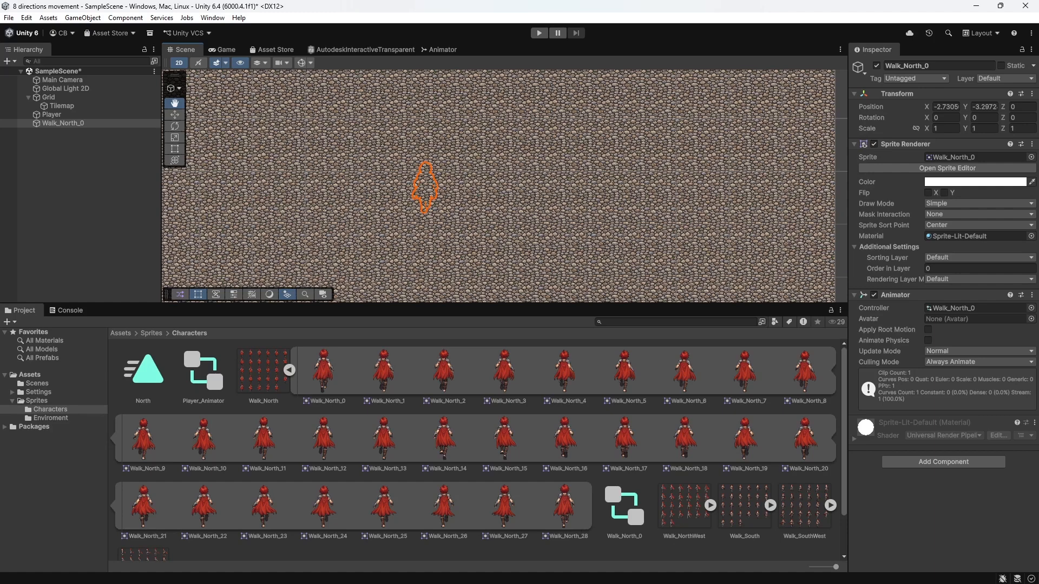
Step: Collapse the Walk_North sprite sheet and delete the temporary Walk_North_0 object from the scene
click(290, 370)
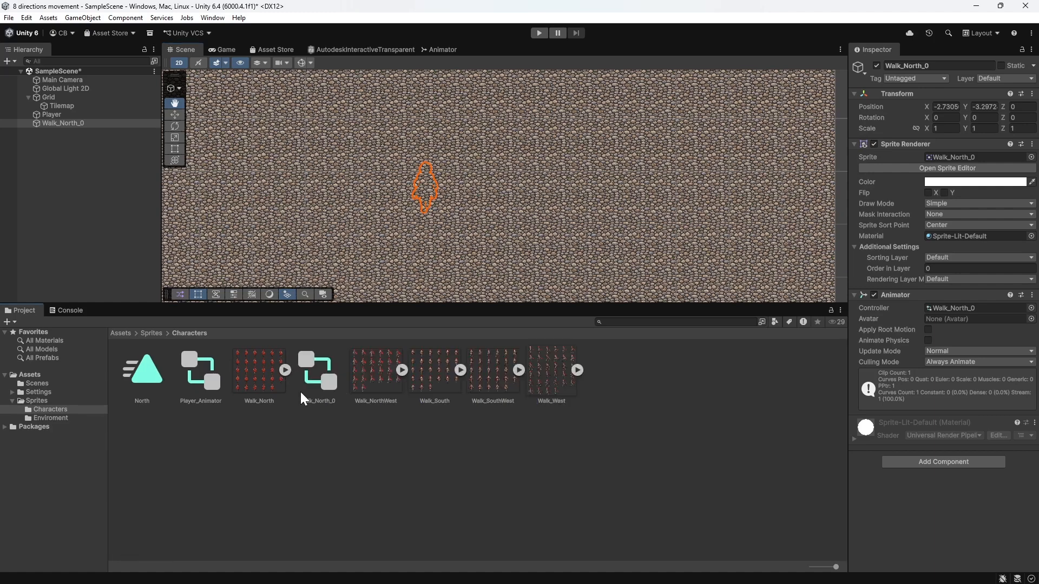
click(65, 124)
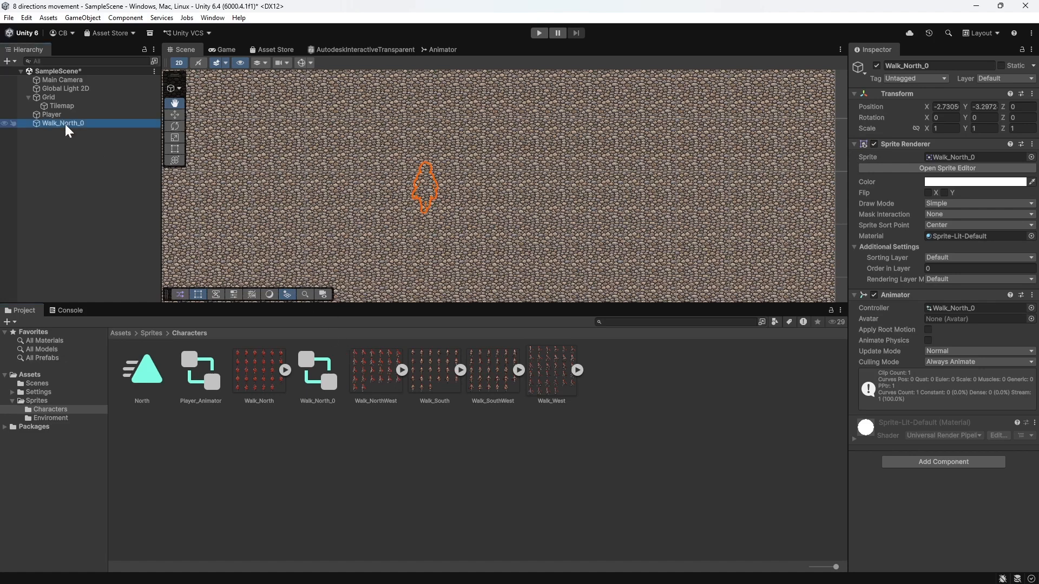
key(Delete)
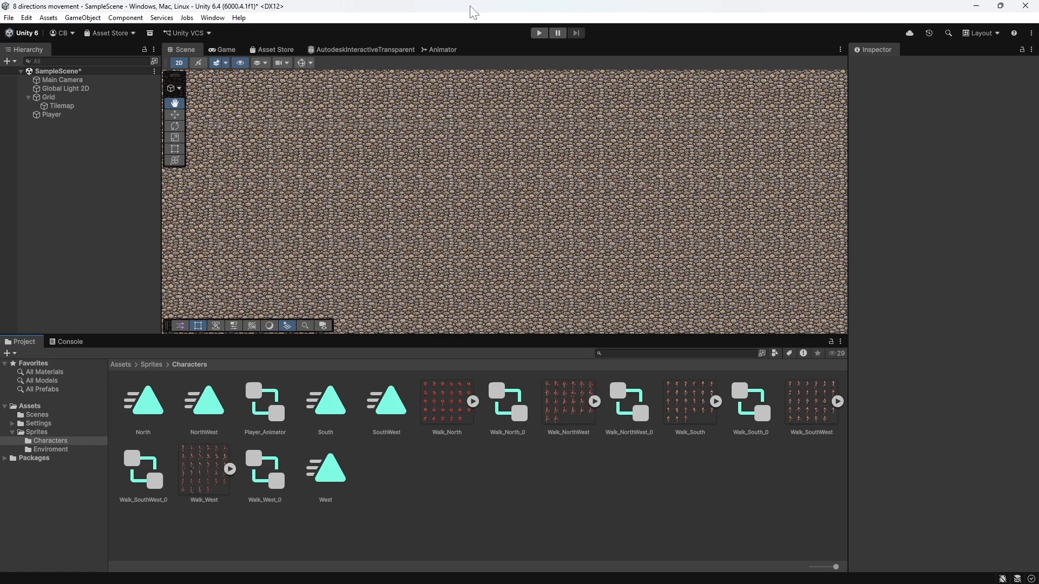
Step: Assign the North animation clip as the motion of the Walk_North state in the Player_Animator graph
click(453, 49)
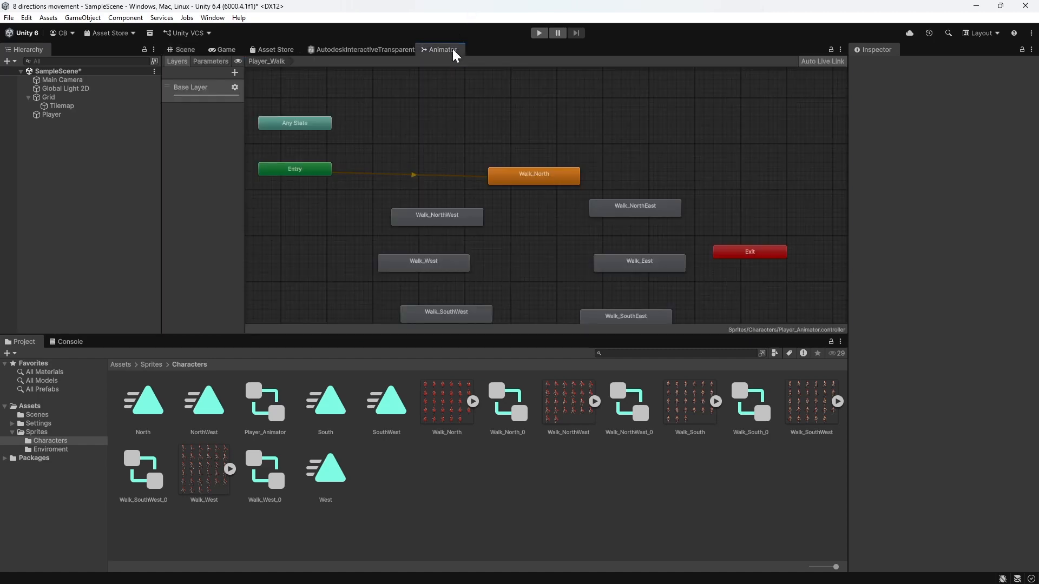
click(550, 180)
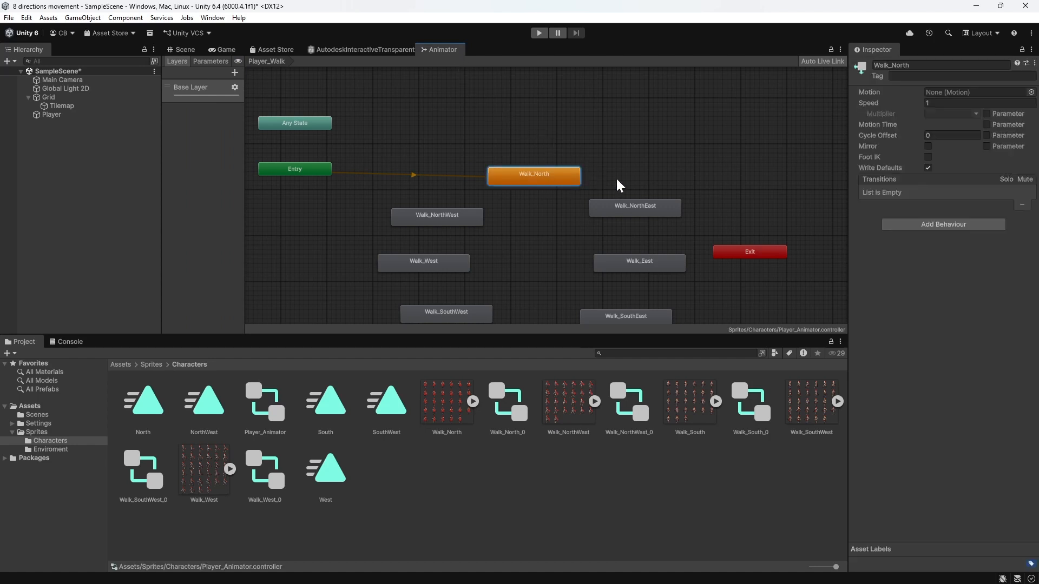
click(1032, 93)
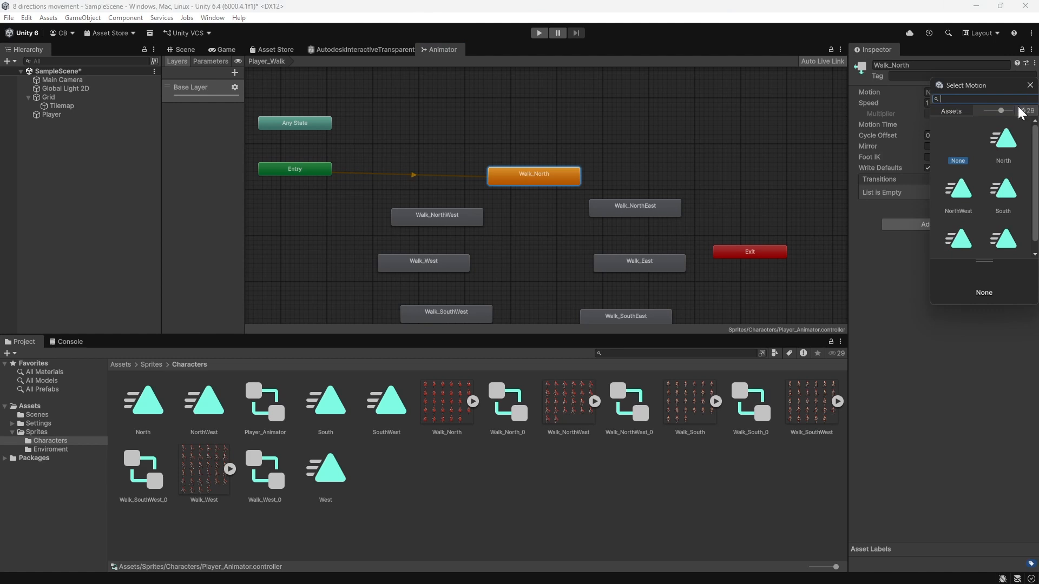
click(1005, 144)
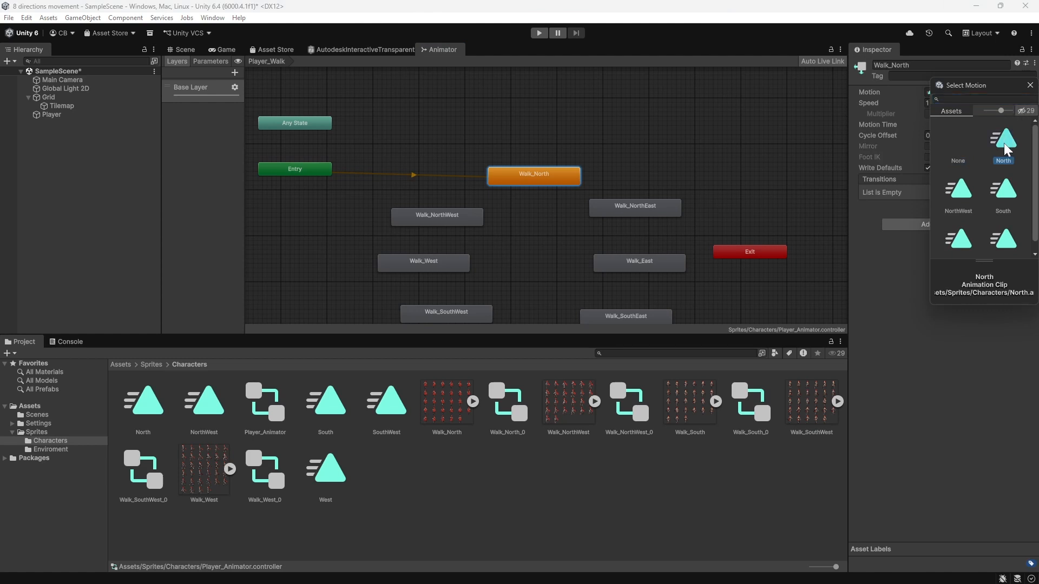
double_click(1005, 143)
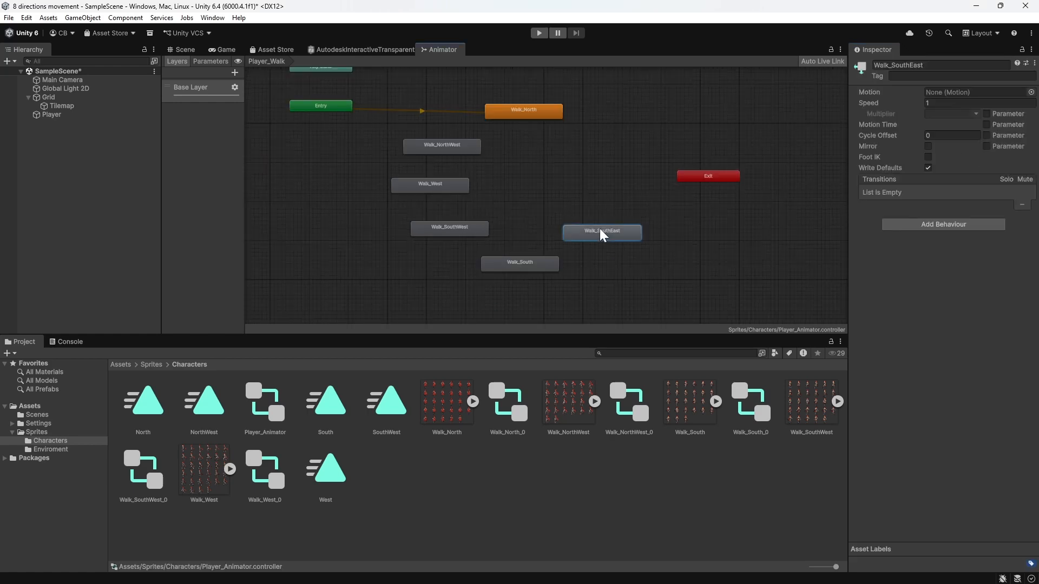
key(Delete)
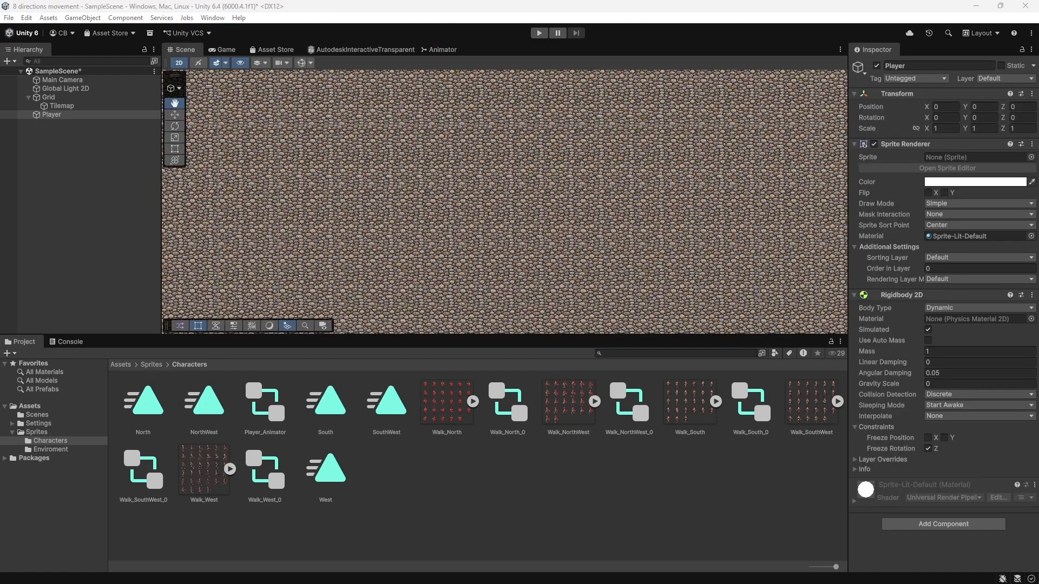
Step: Assign the Walk_South_9 sprite to the Player object's Sprite Renderer
click(75, 114)
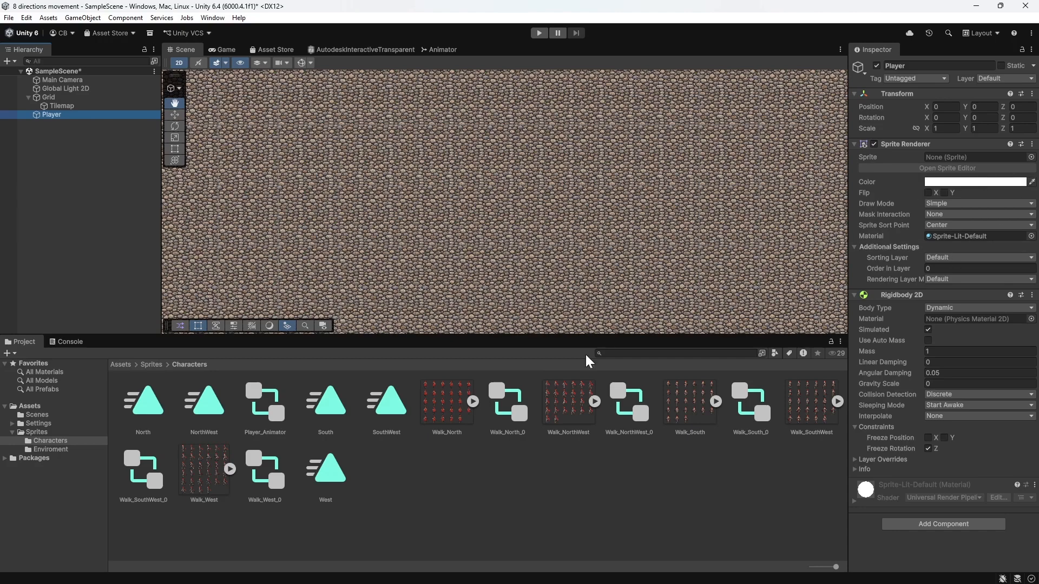
click(715, 401)
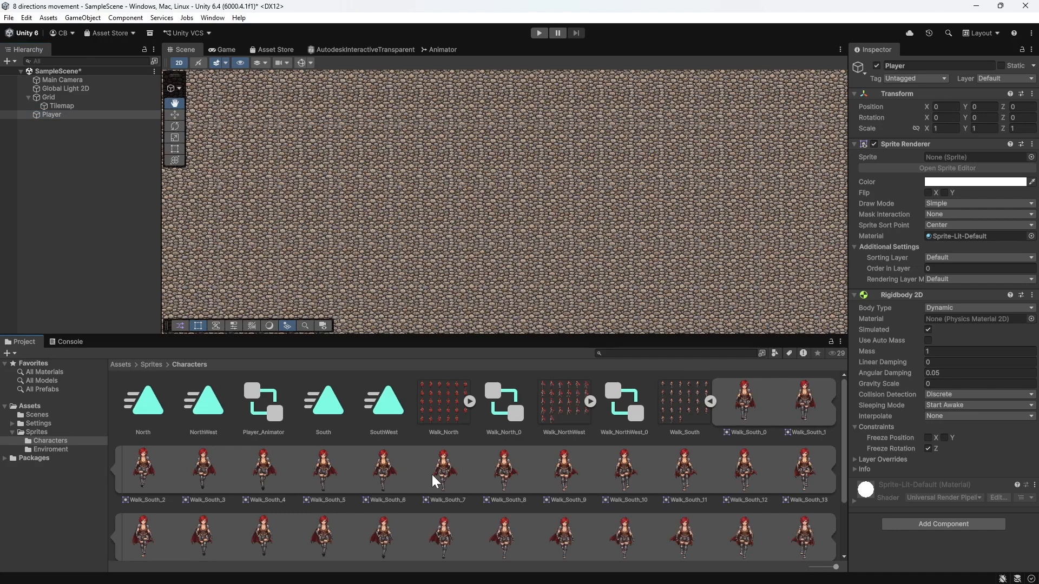
click(566, 473)
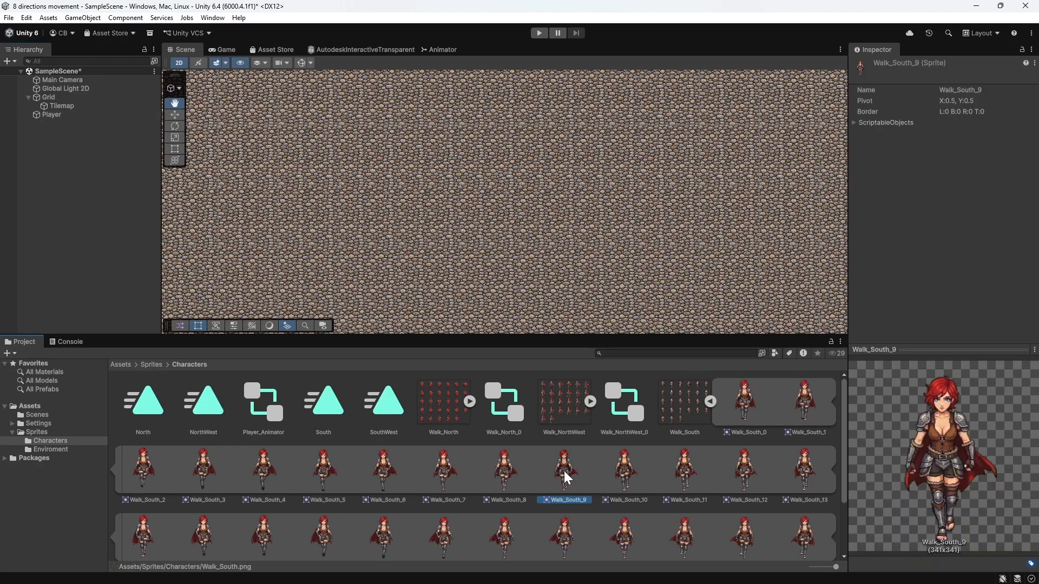
click(71, 116)
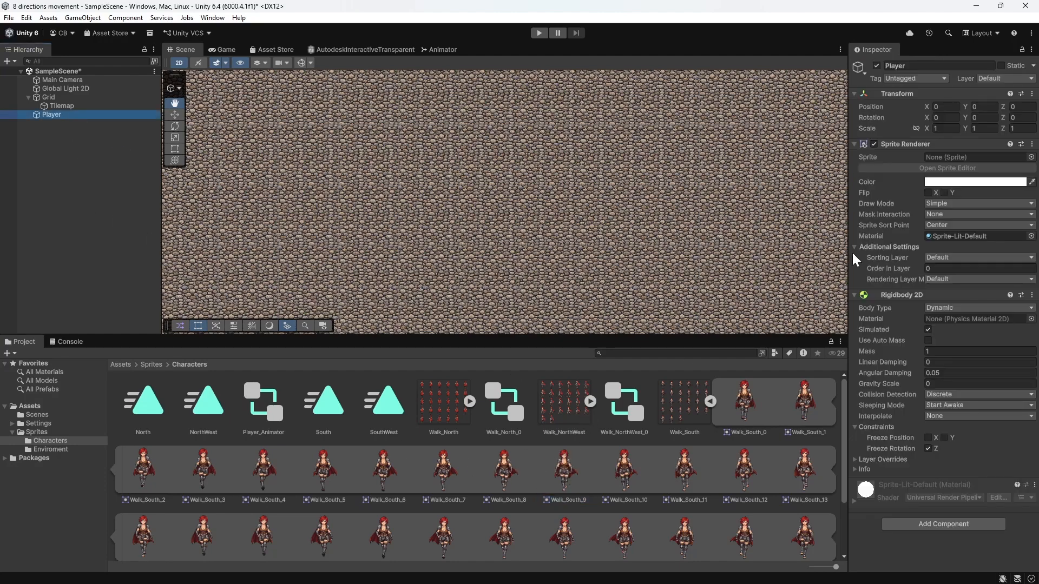
drag(554, 475, 958, 159)
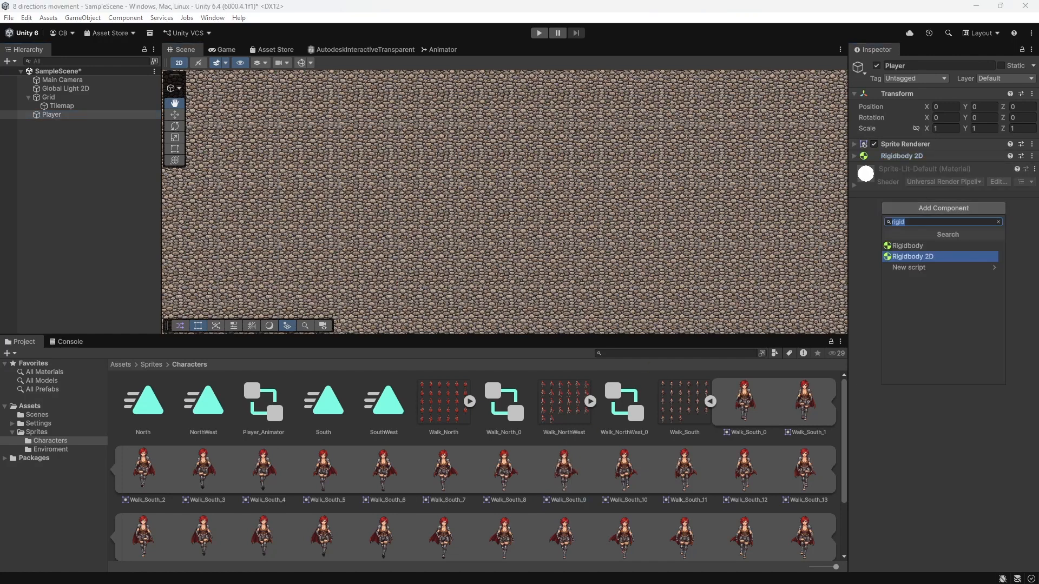
Step: Add an Animator component to the Player object and assign Player_Animator as its controller
text(anima)
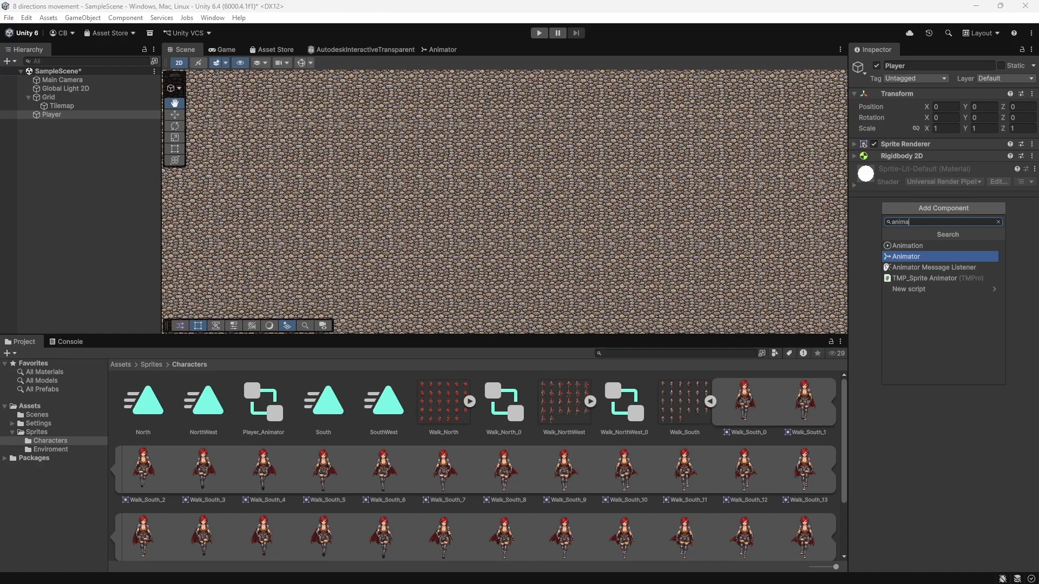
click(908, 258)
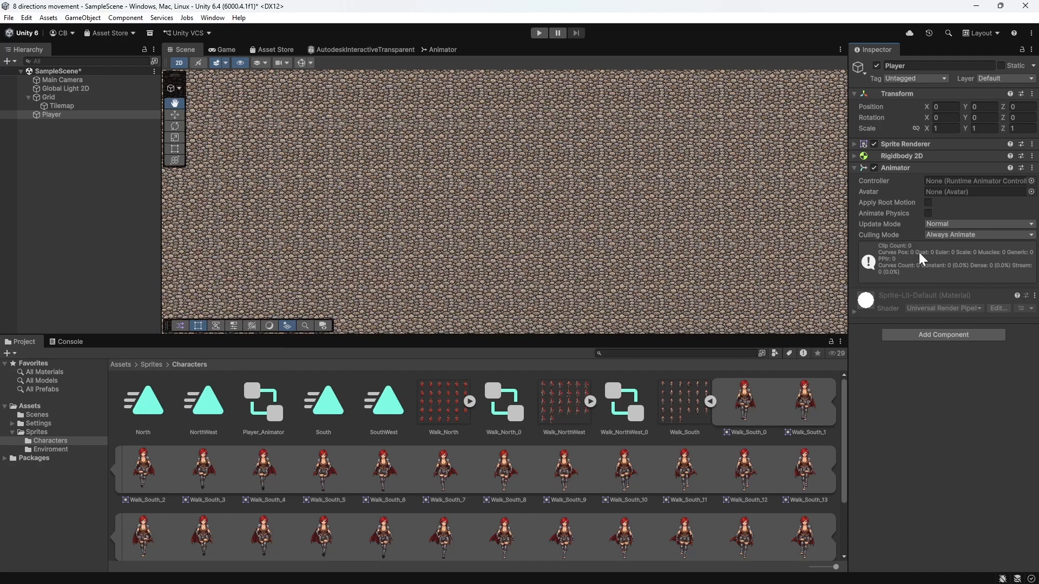
drag(263, 411, 846, 235)
drag(942, 194, 953, 186)
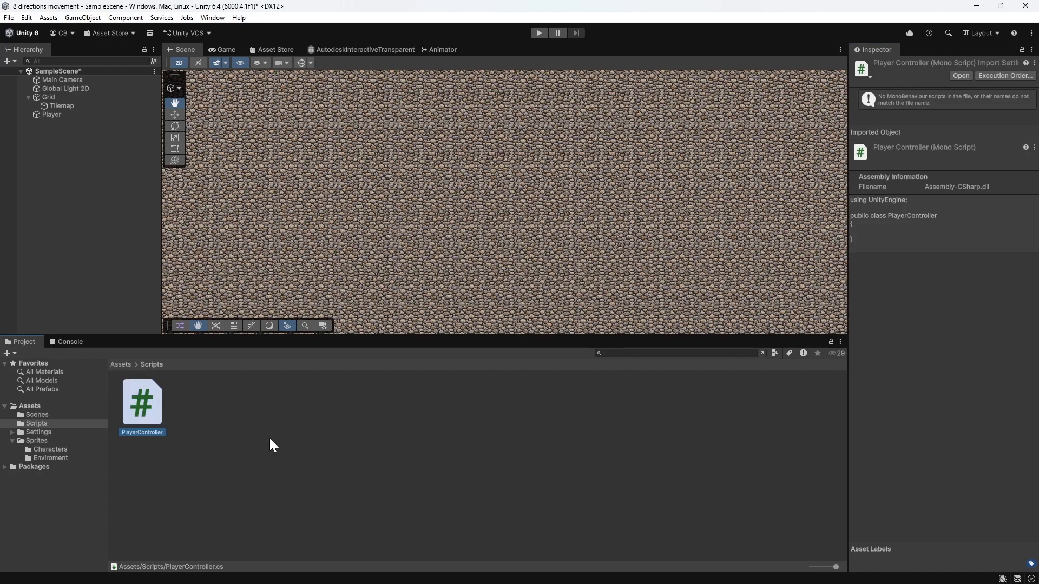
Step: Create an empty C# script named CameraFollow in the Scripts folder
right_click(269, 436)
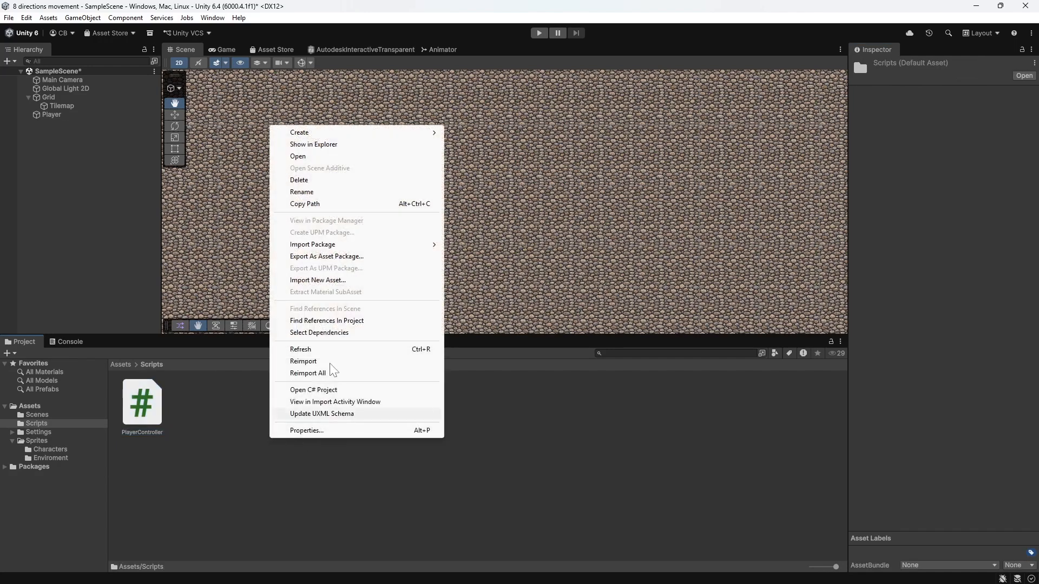
mouse_move(400, 136)
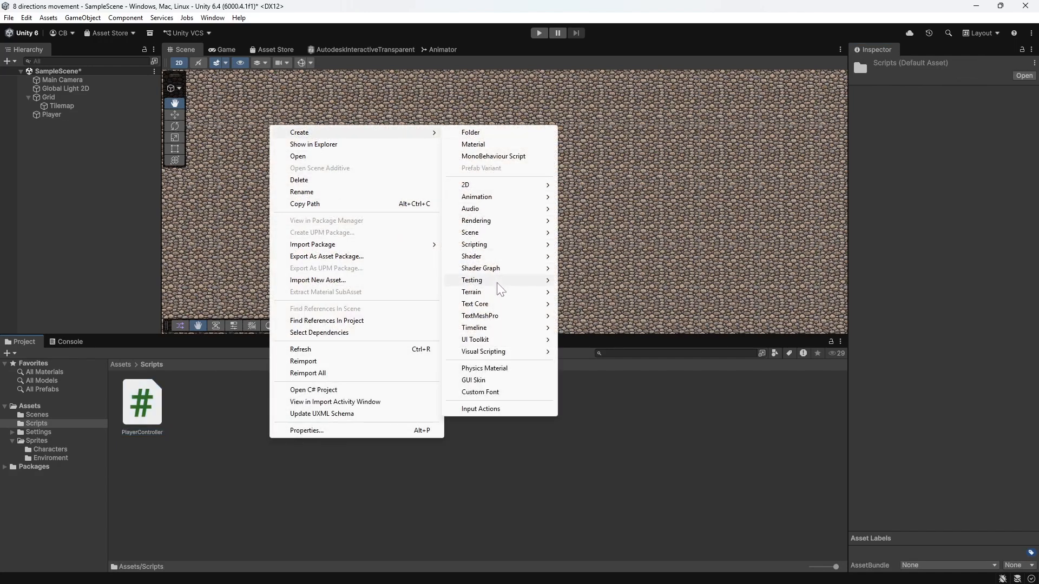
mouse_move(537, 244)
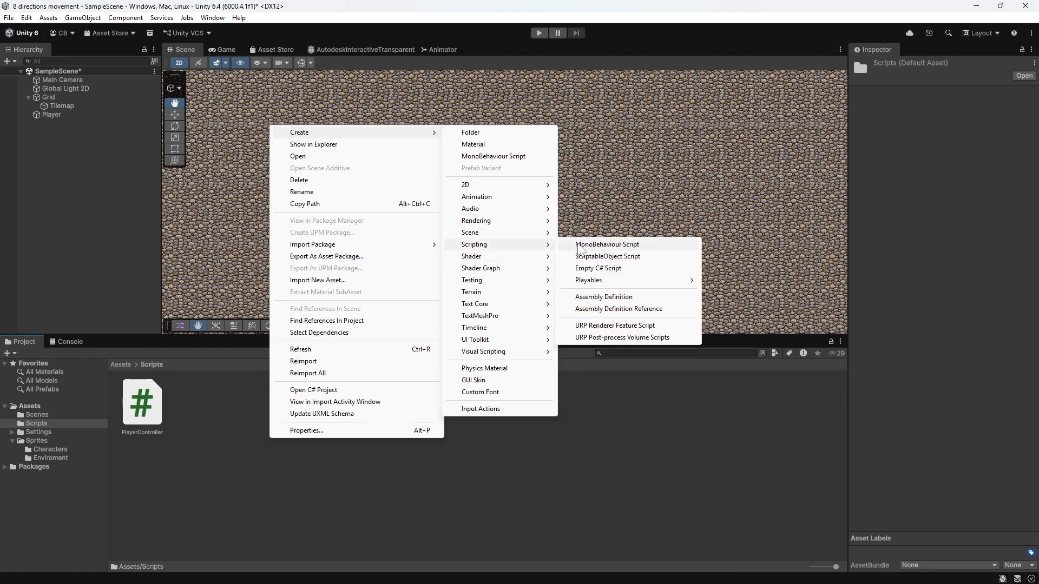
click(595, 269)
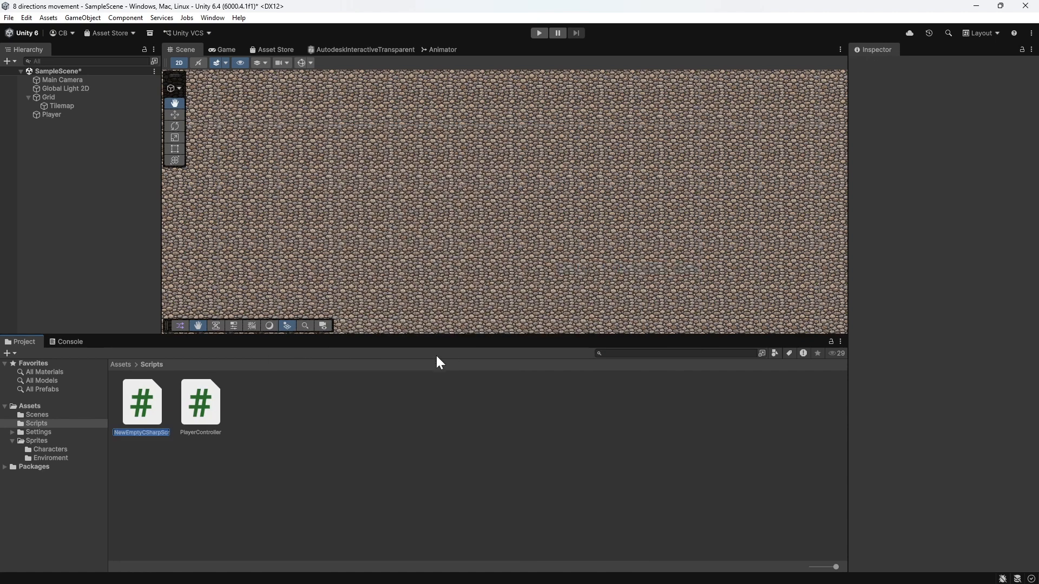
text(CameraFollow)
key(Return)
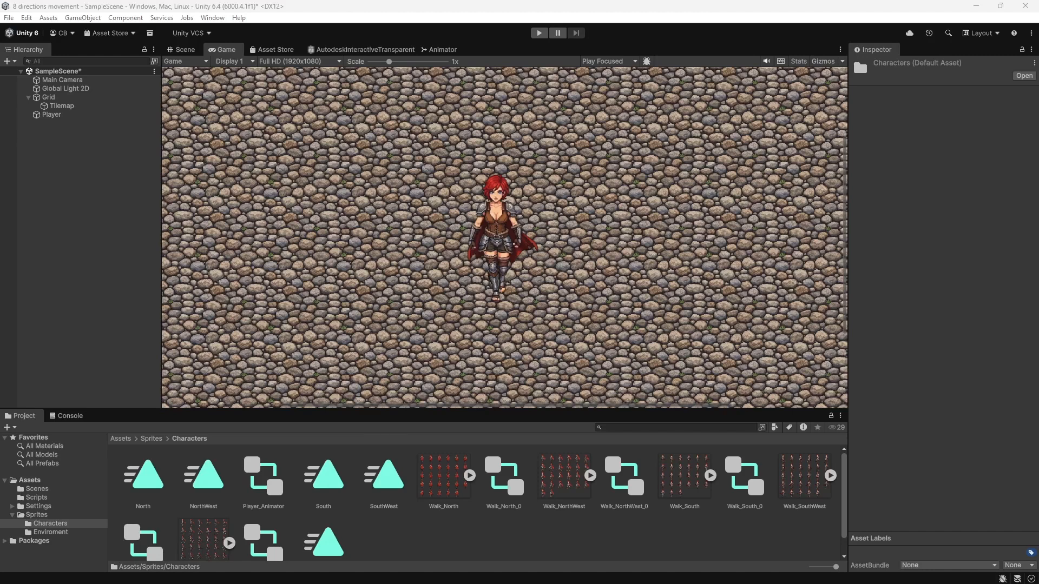
Step: Review the Player's Animator and Player Controller settings, and the Camera Follow settings on Main Camera
click(69, 115)
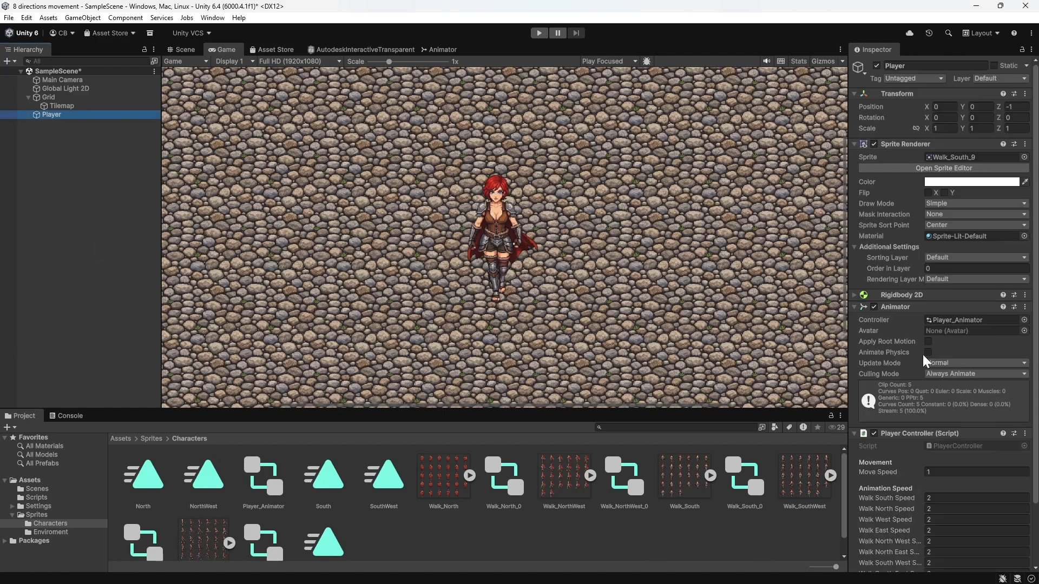
scroll(919, 340, down, 1)
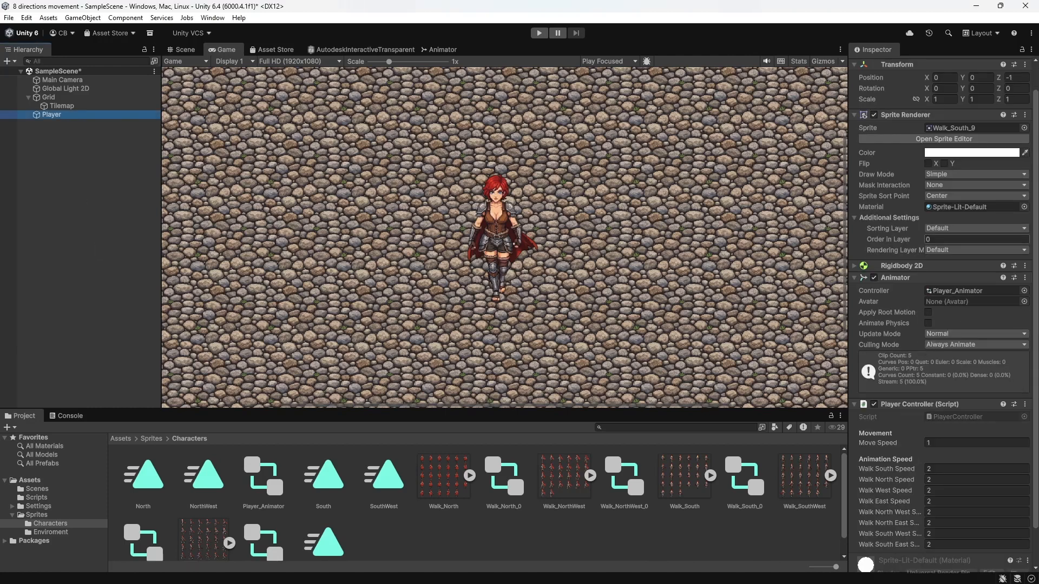
scroll(948, 417, down, 1)
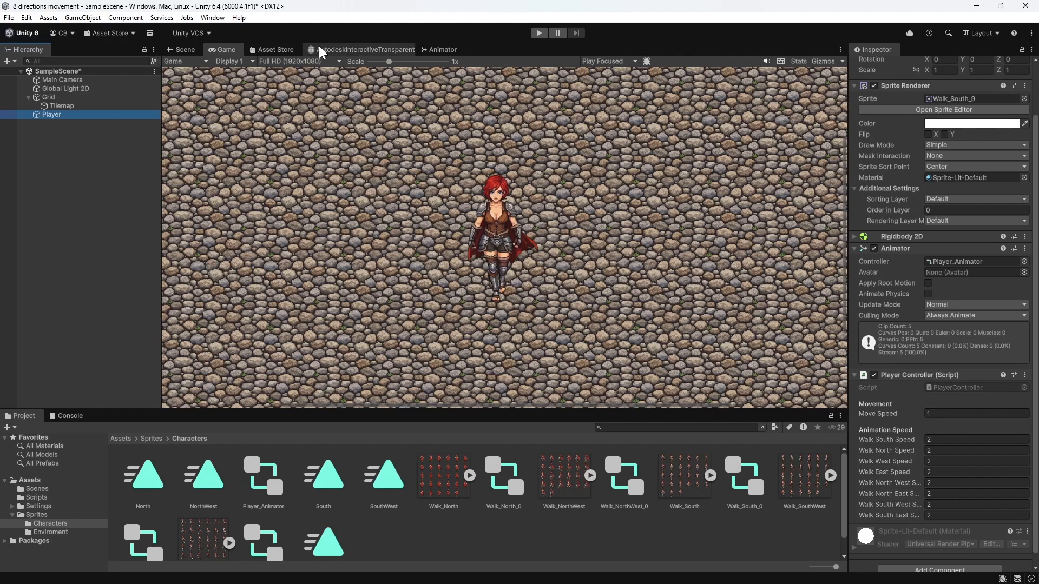
click(71, 80)
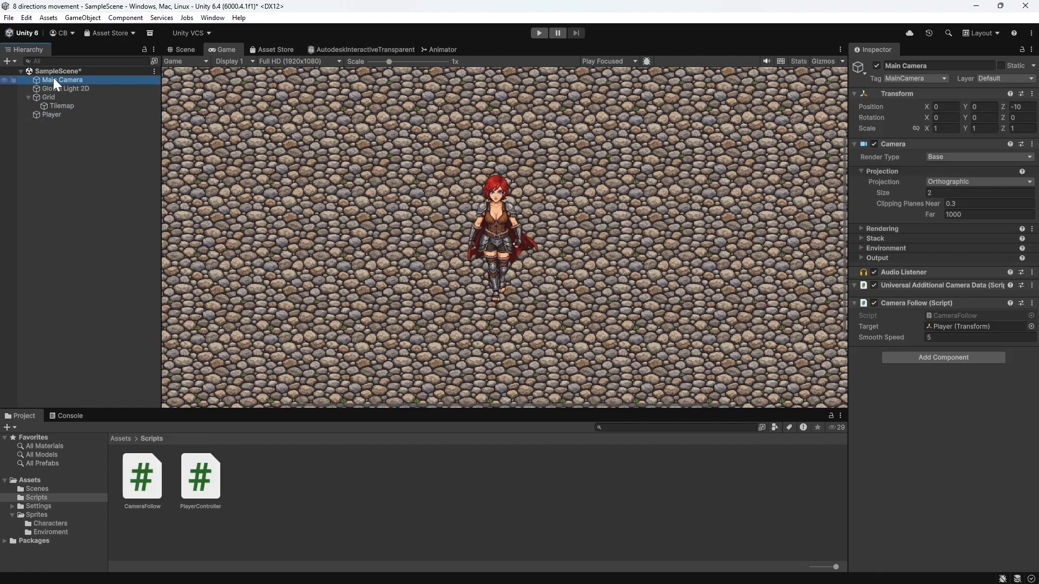
Step: Assign the Player object as the Target of the Camera Follow script on Main Camera
click(52, 115)
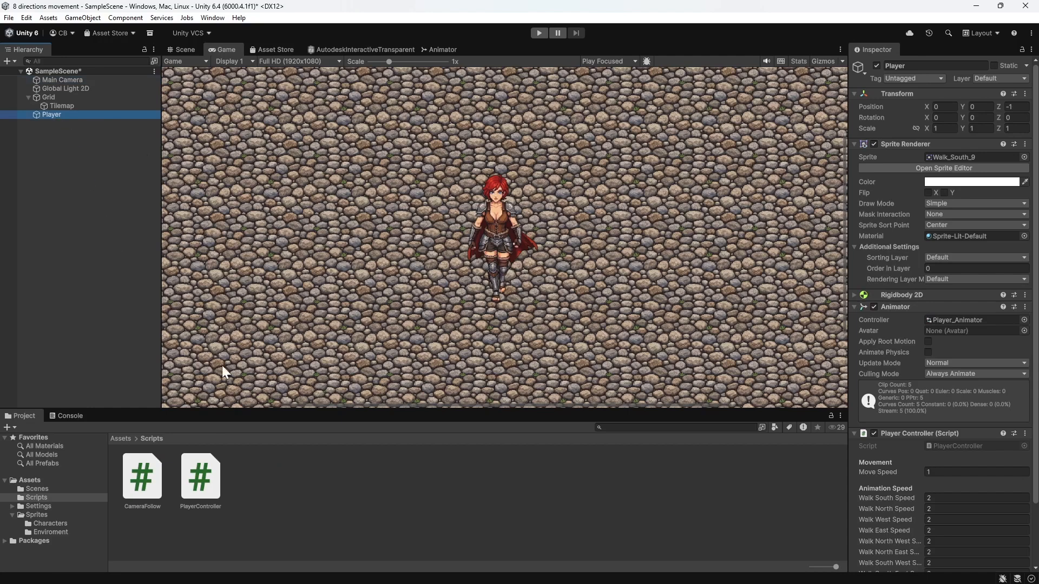
click(66, 81)
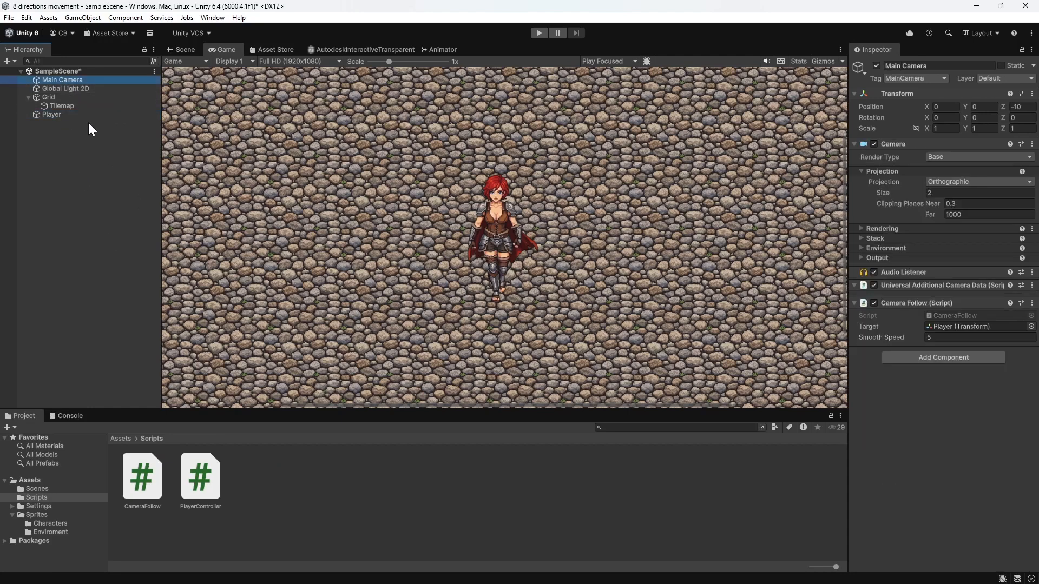
drag(64, 114, 411, 196)
drag(739, 290, 948, 328)
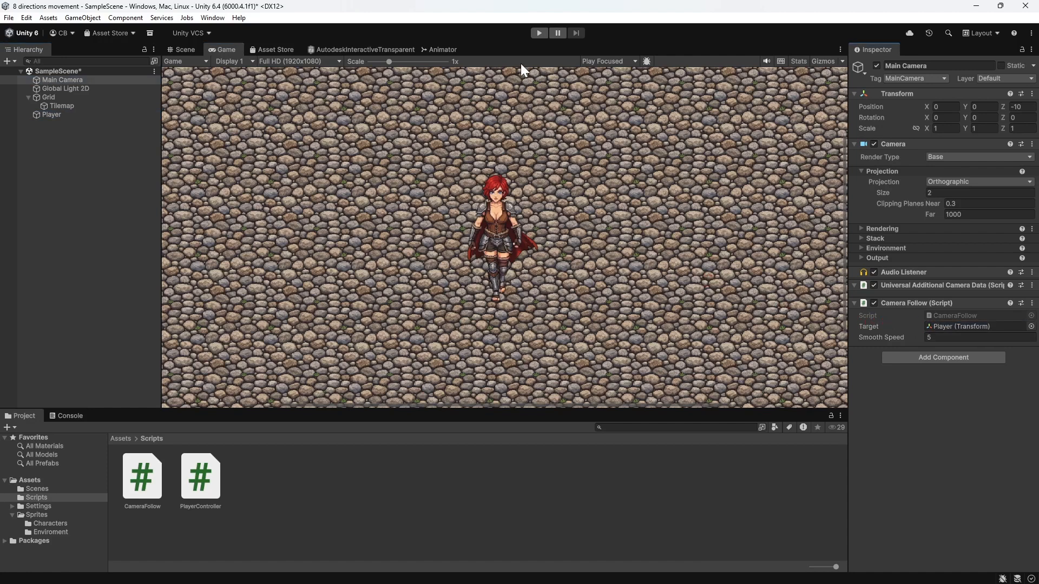
Step: Run the game and walk the character in several directions over the cobblestones to test the walk animations and camera follow
click(539, 32)
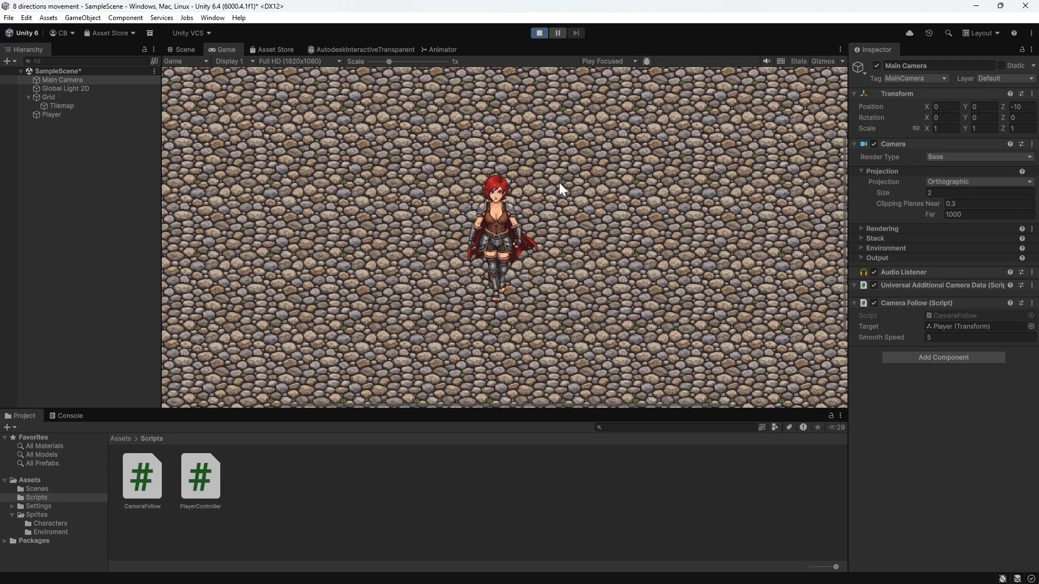
key(w)
key(s)
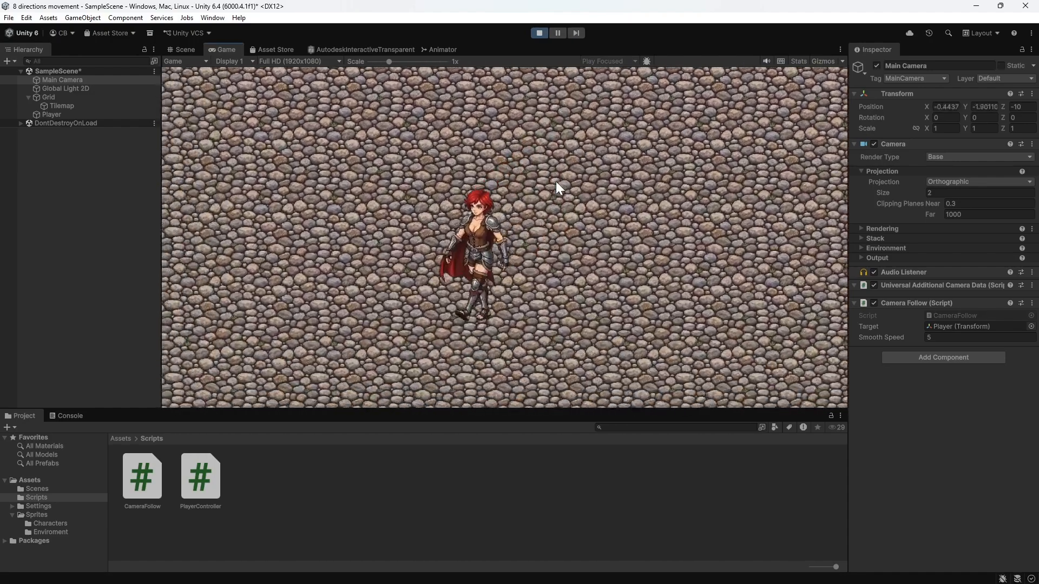
key(d)
key(a)
key(w)
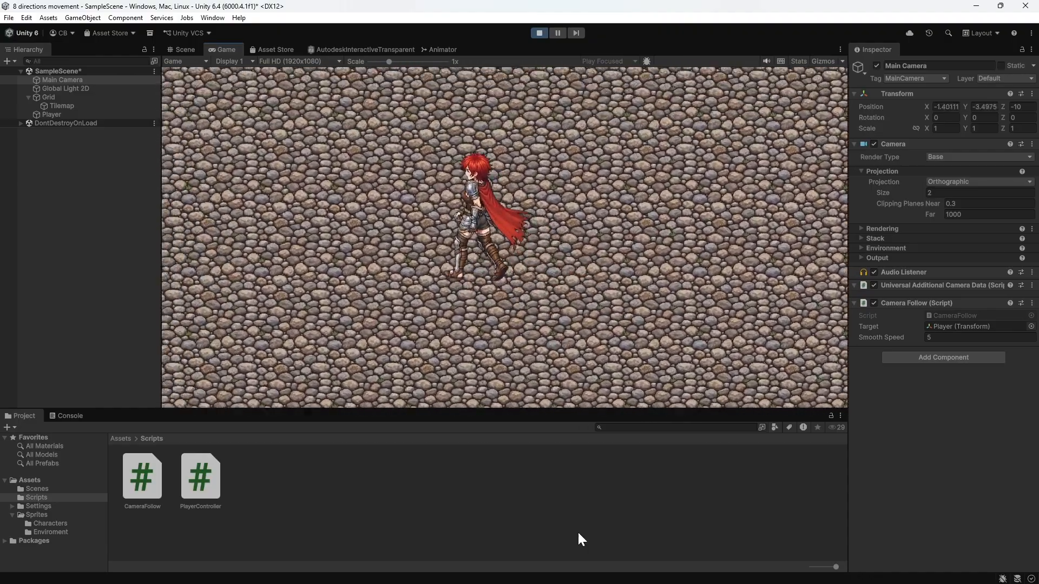
key(d)
key(s)
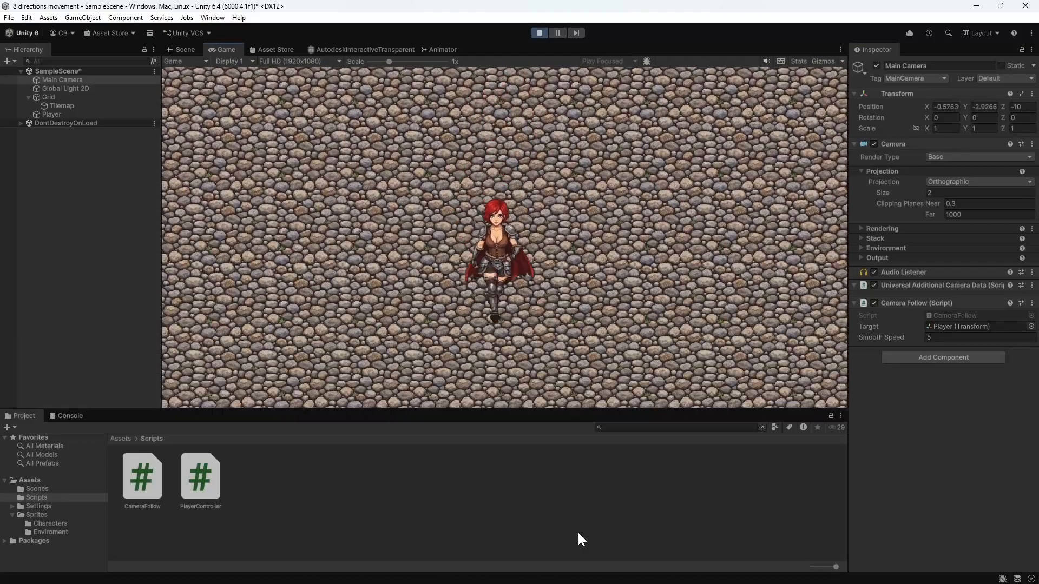
key(a)
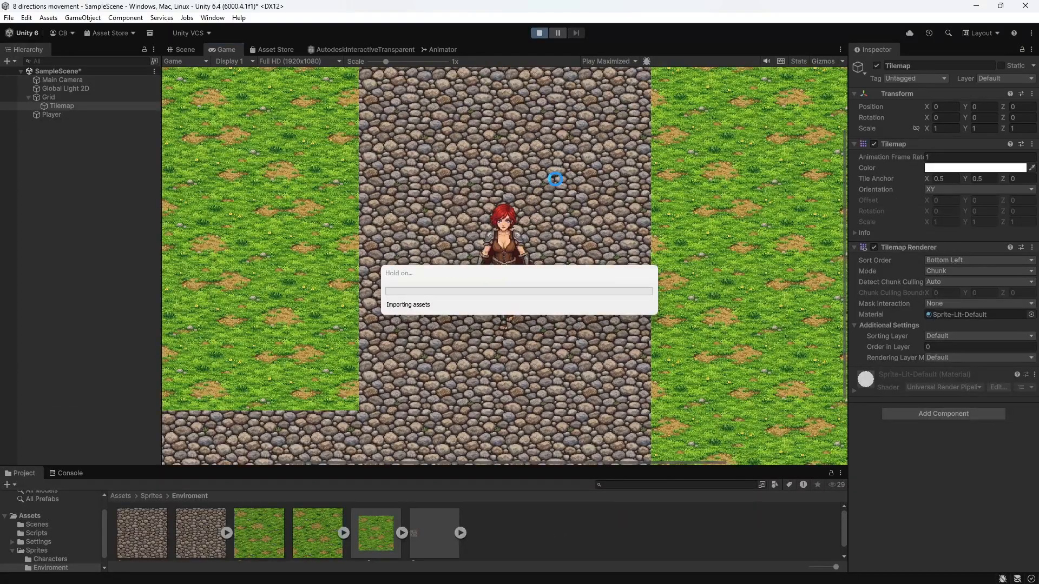
Step: Playtest the maximized game by walking the character in straight and diagonal directions across the grass and cobblestone map
key(s)
key(a)
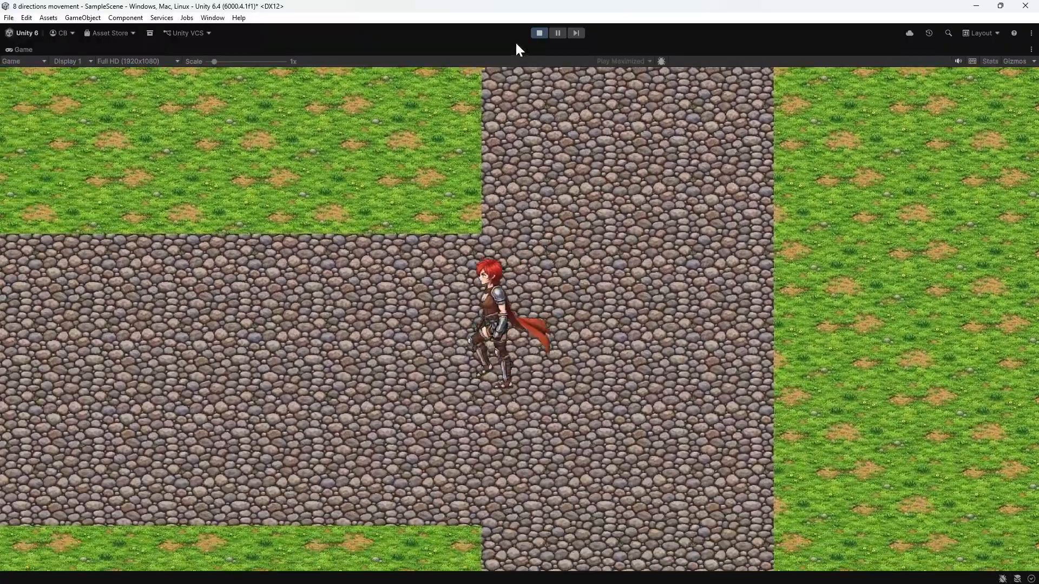
key(w)
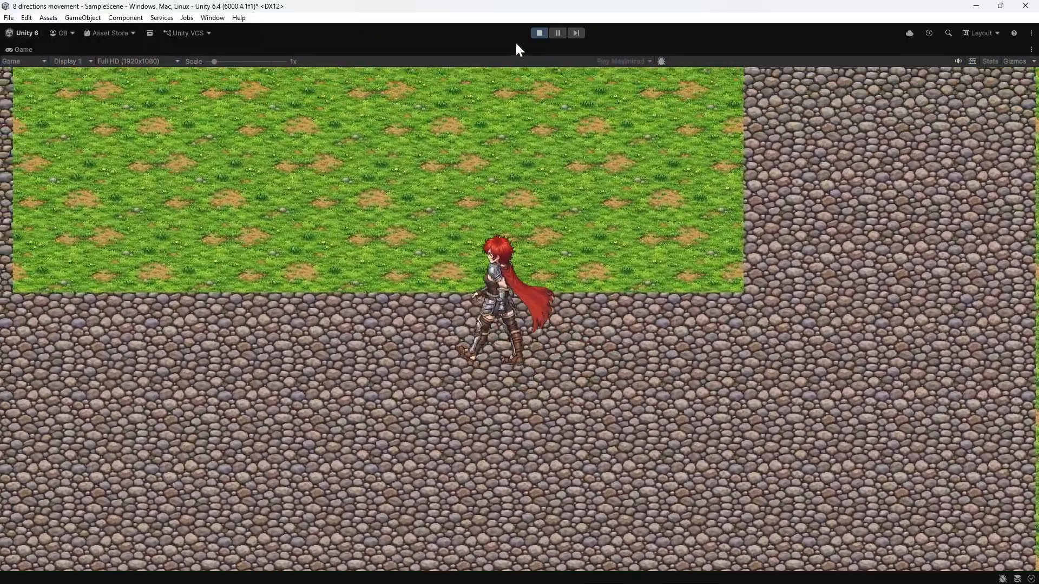
key(s)
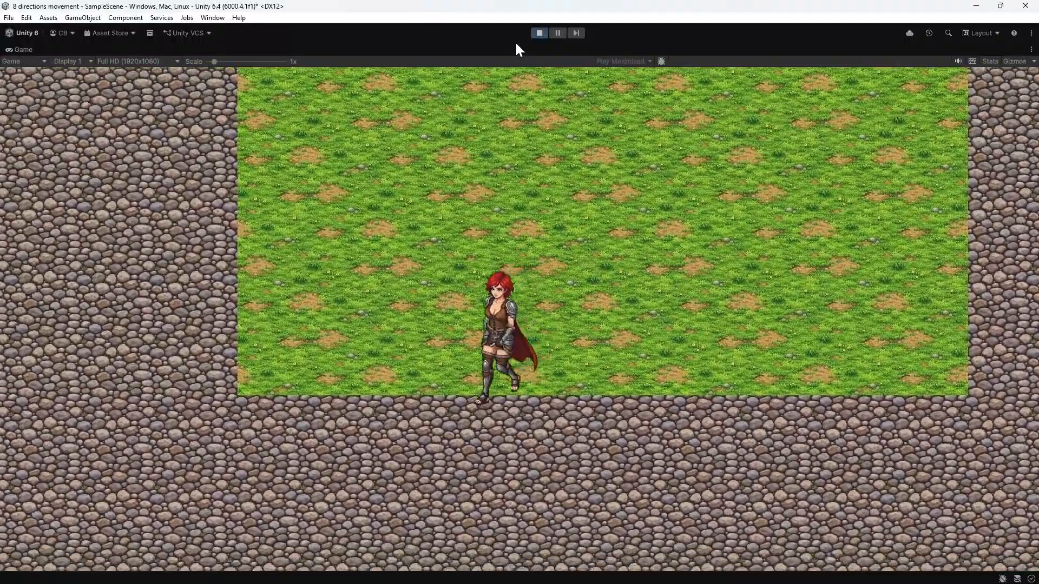
key(d)
key(a)
key(w)
key(d)
key(s)
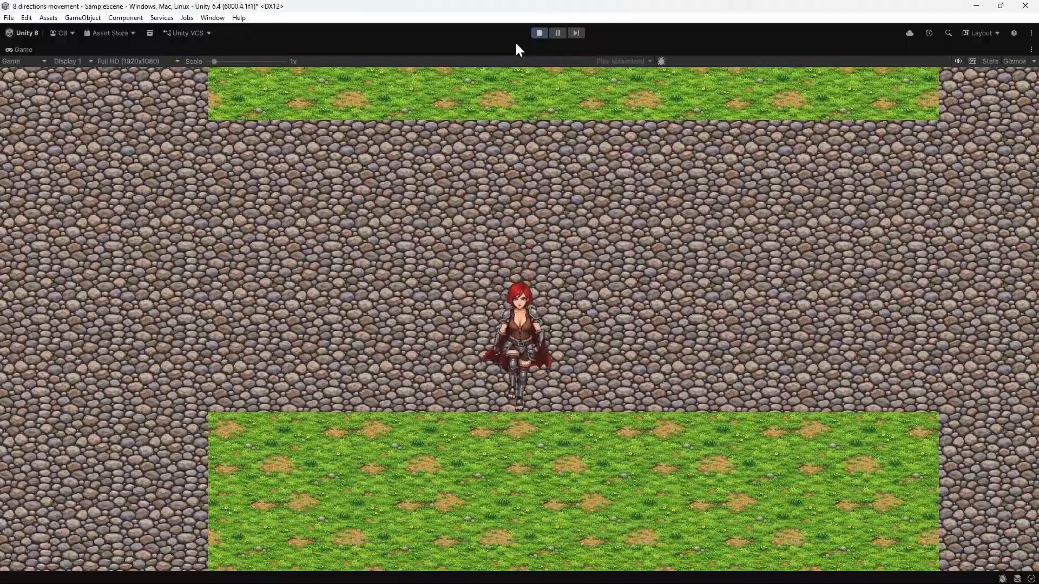
key(a)
key(d)
key(w)
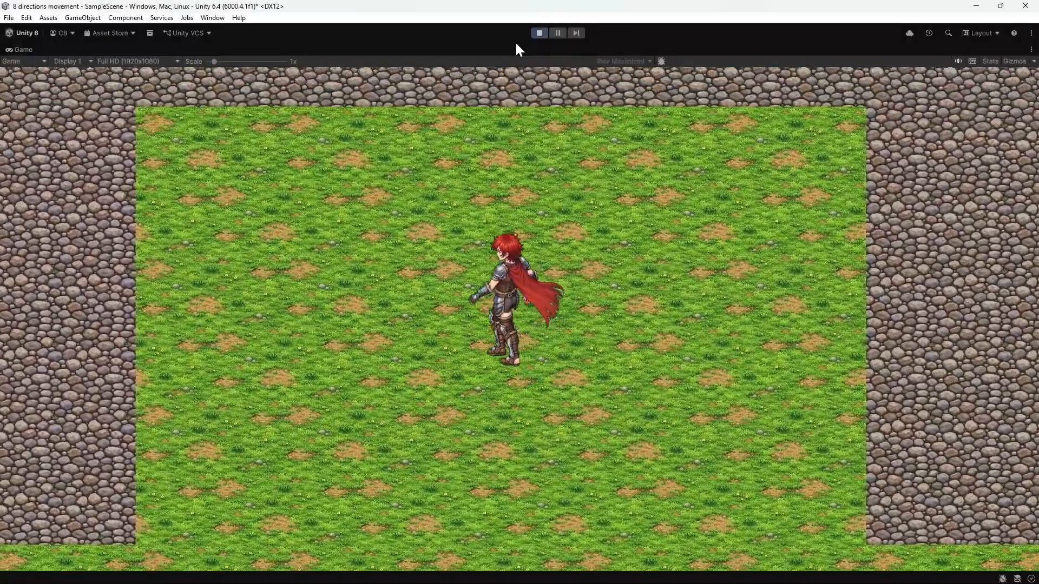
key(s)
key(d)
key(s)
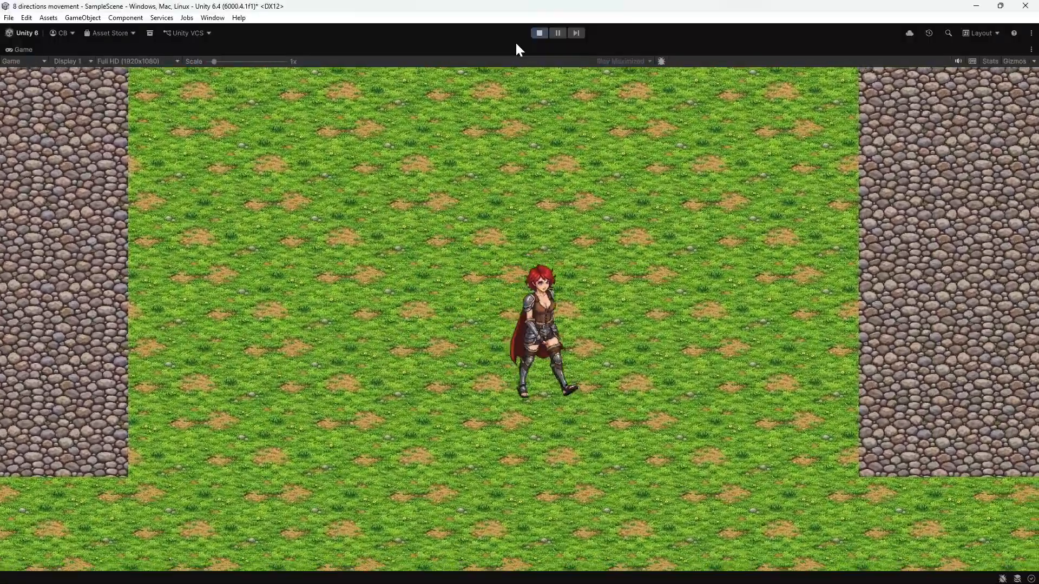
key(a)
key(w)
key(d)
key(s)
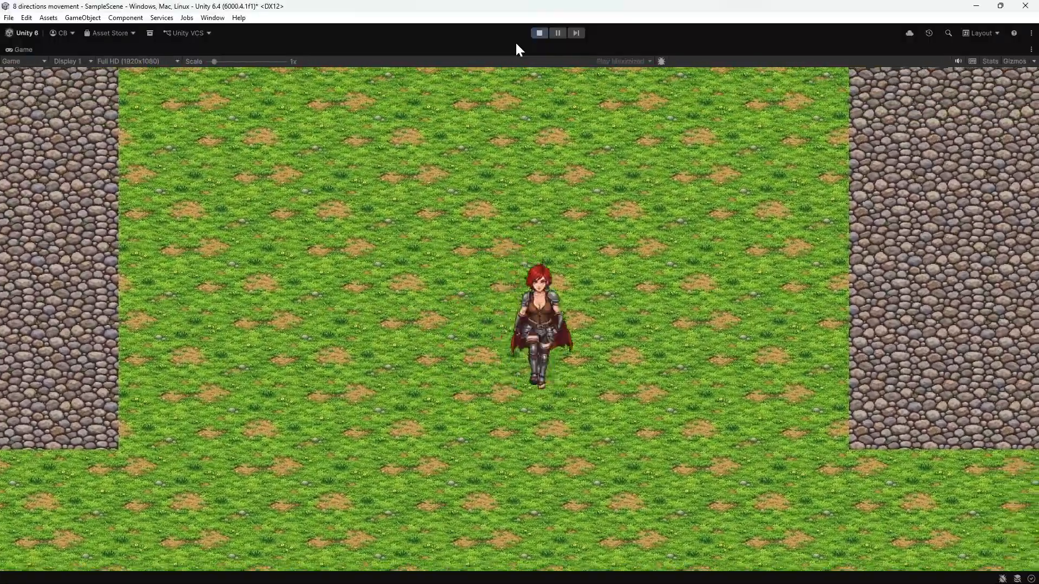